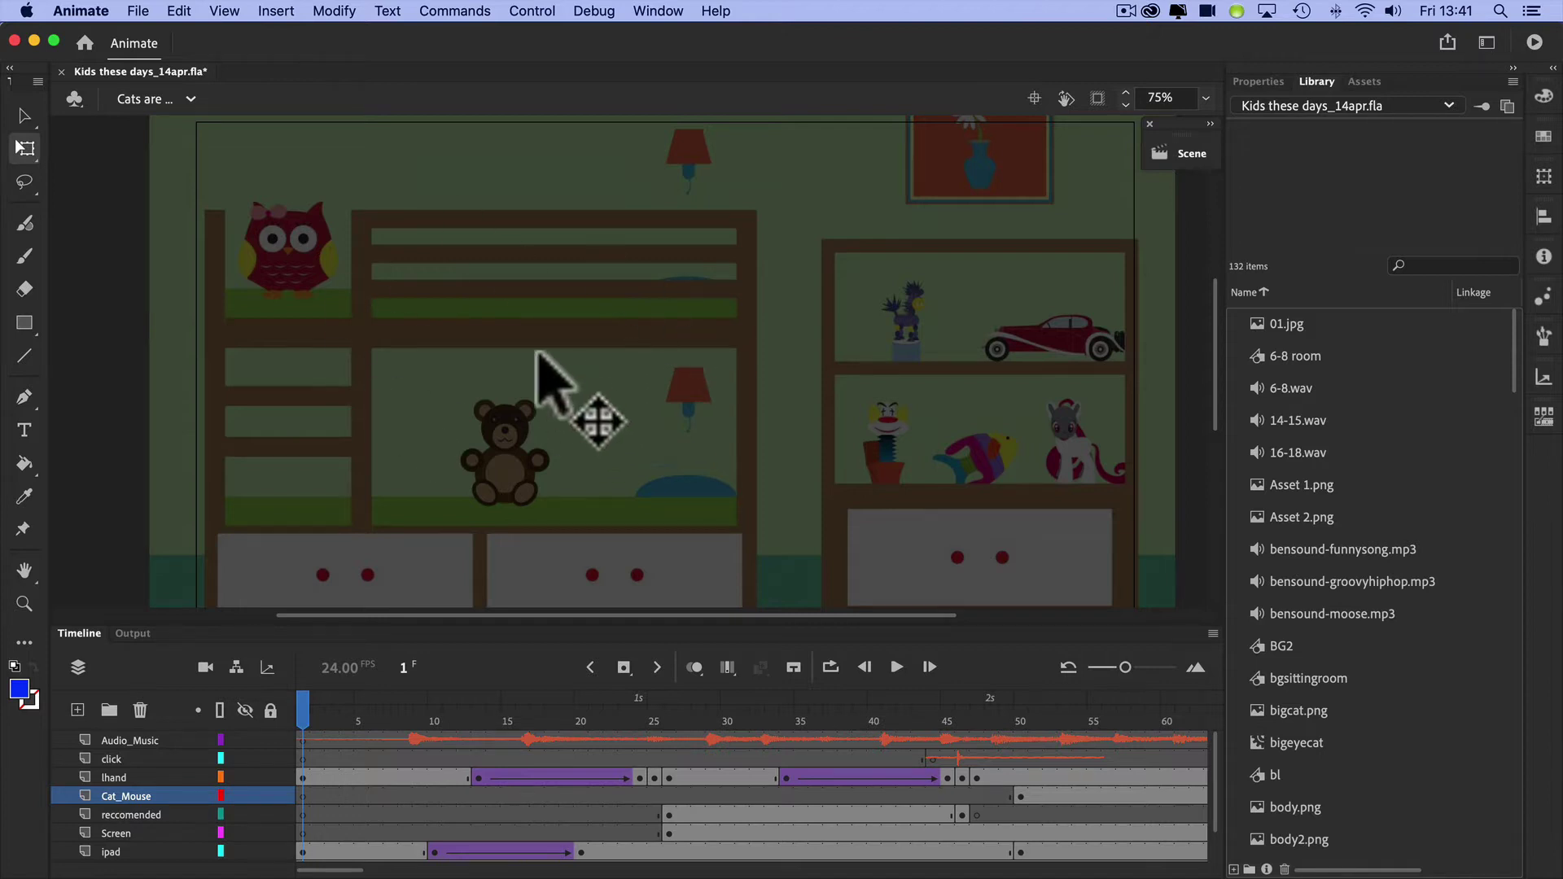
Scrub through the first two seconds of the finished tablet animation's timeline to examine the background, tablet and hand movement
click(657, 362)
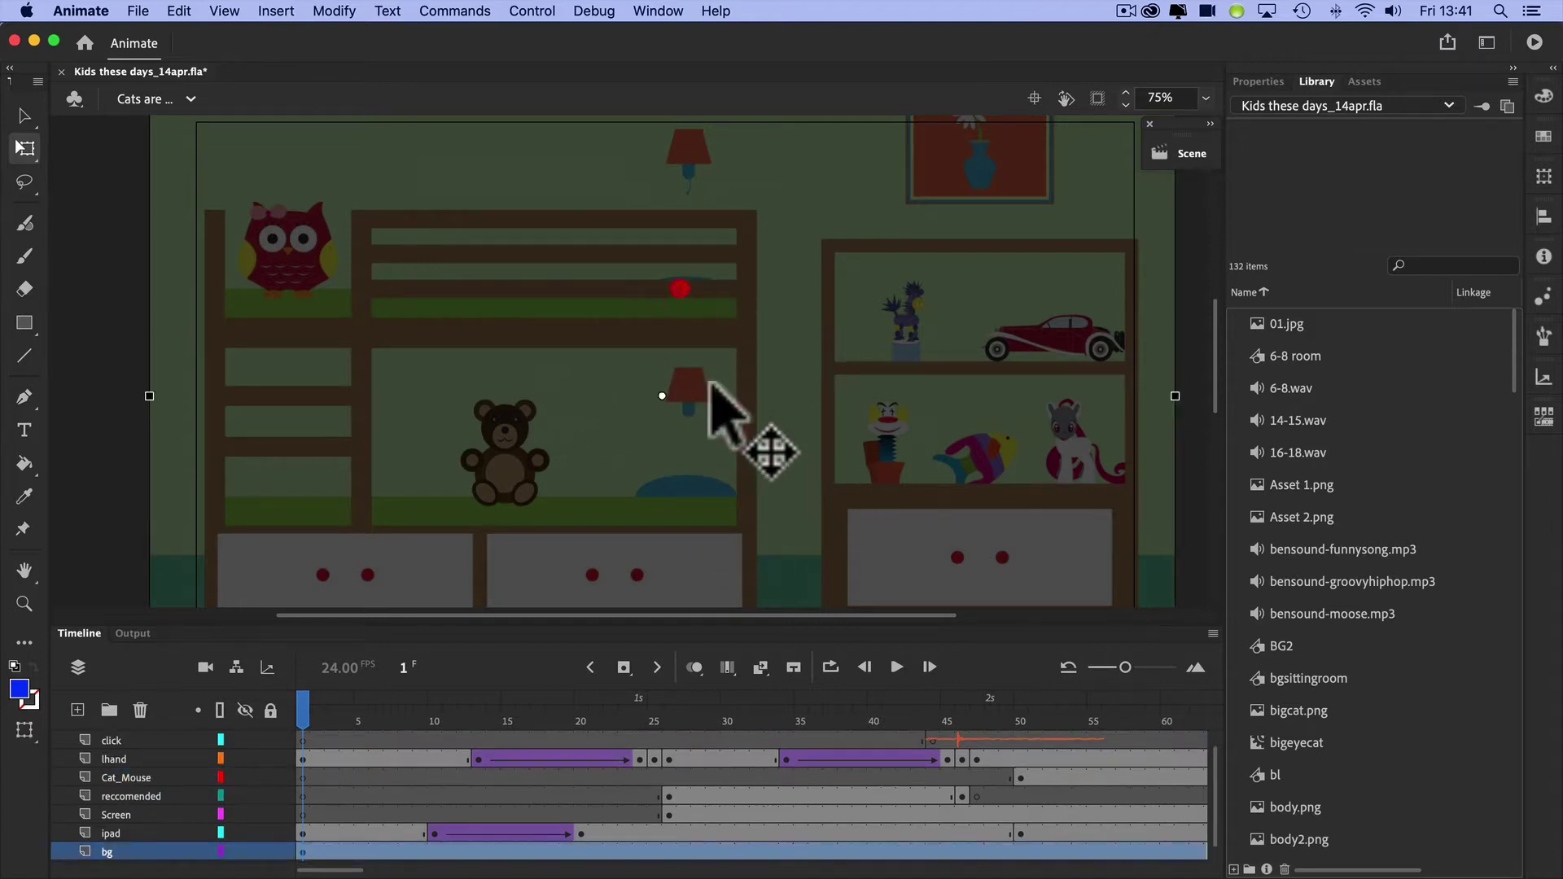
drag(305, 704, 755, 747)
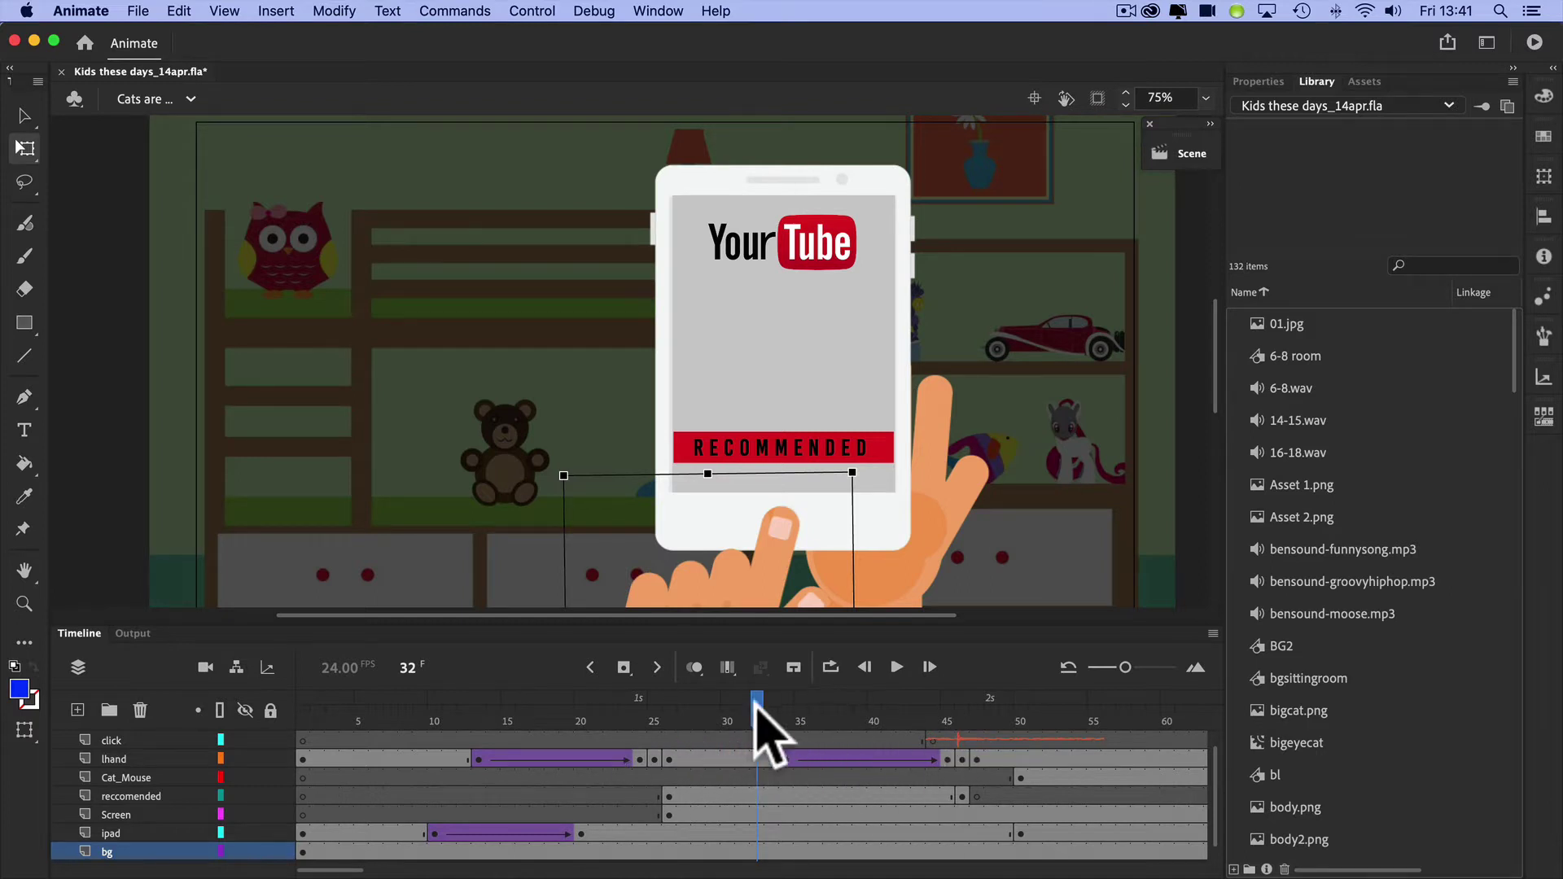
drag(755, 707, 965, 735)
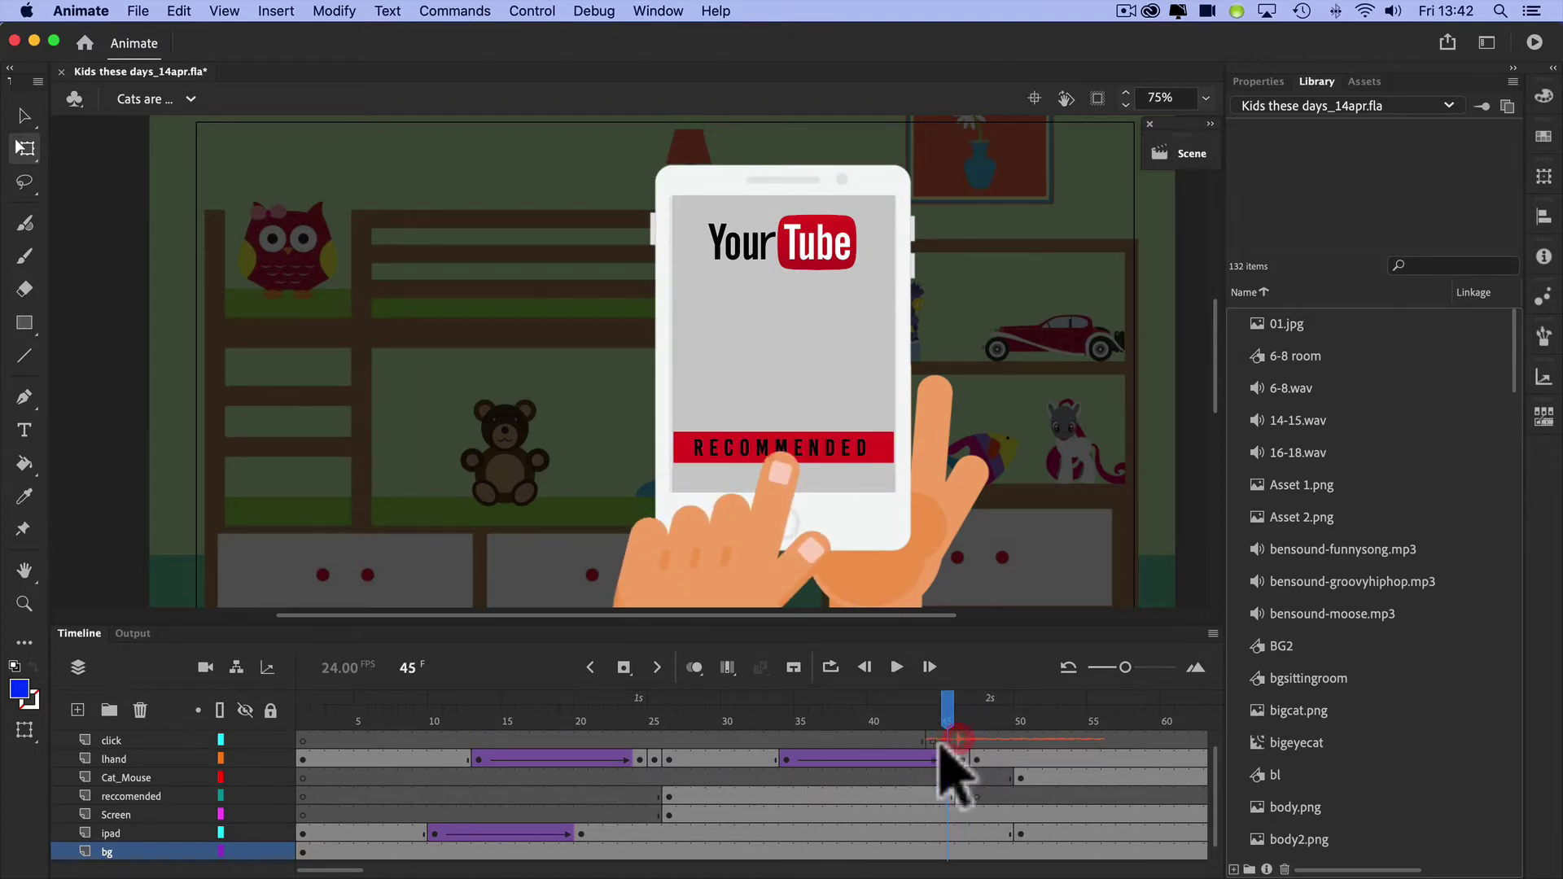
Create a new HD character animation document of 1280 x 720 at 24 fps for ActionScript 3.0 and view it at 75%
click(136, 10)
click(153, 14)
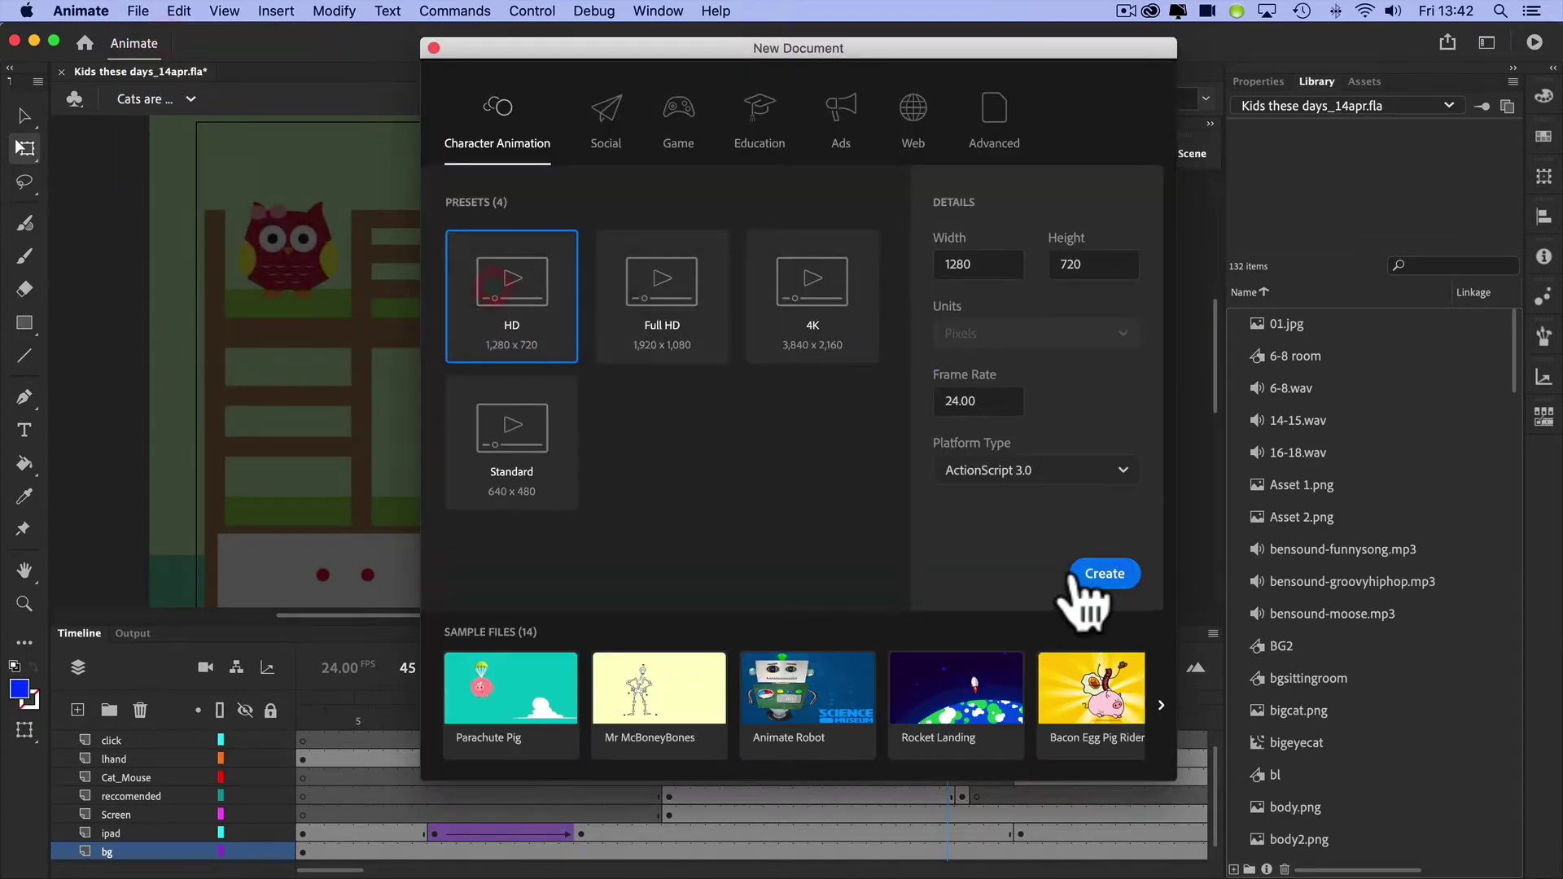
click(1091, 574)
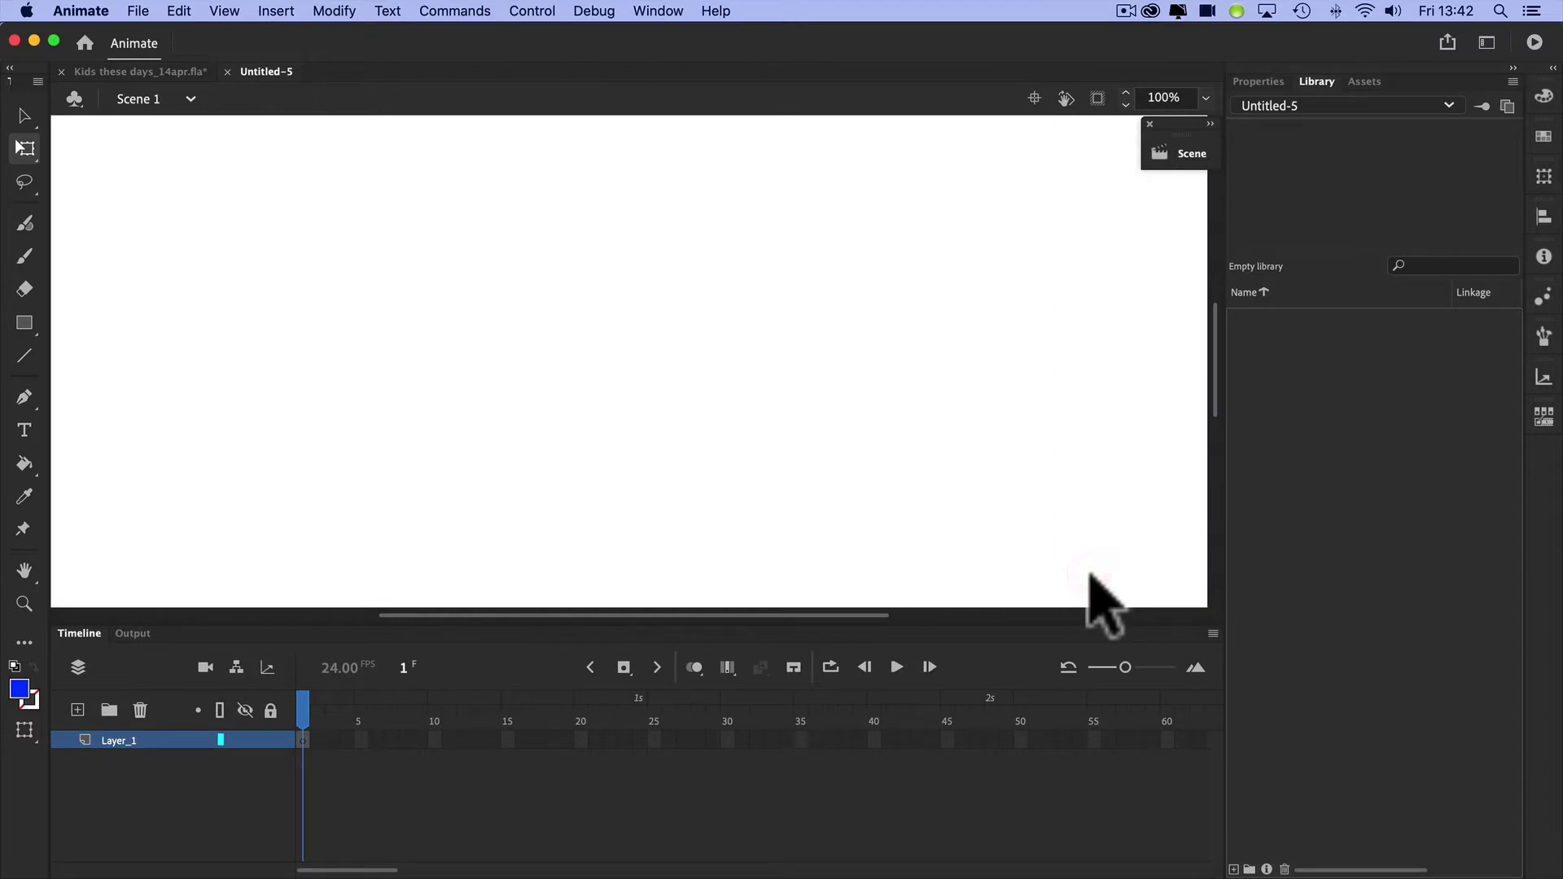
click(1204, 99)
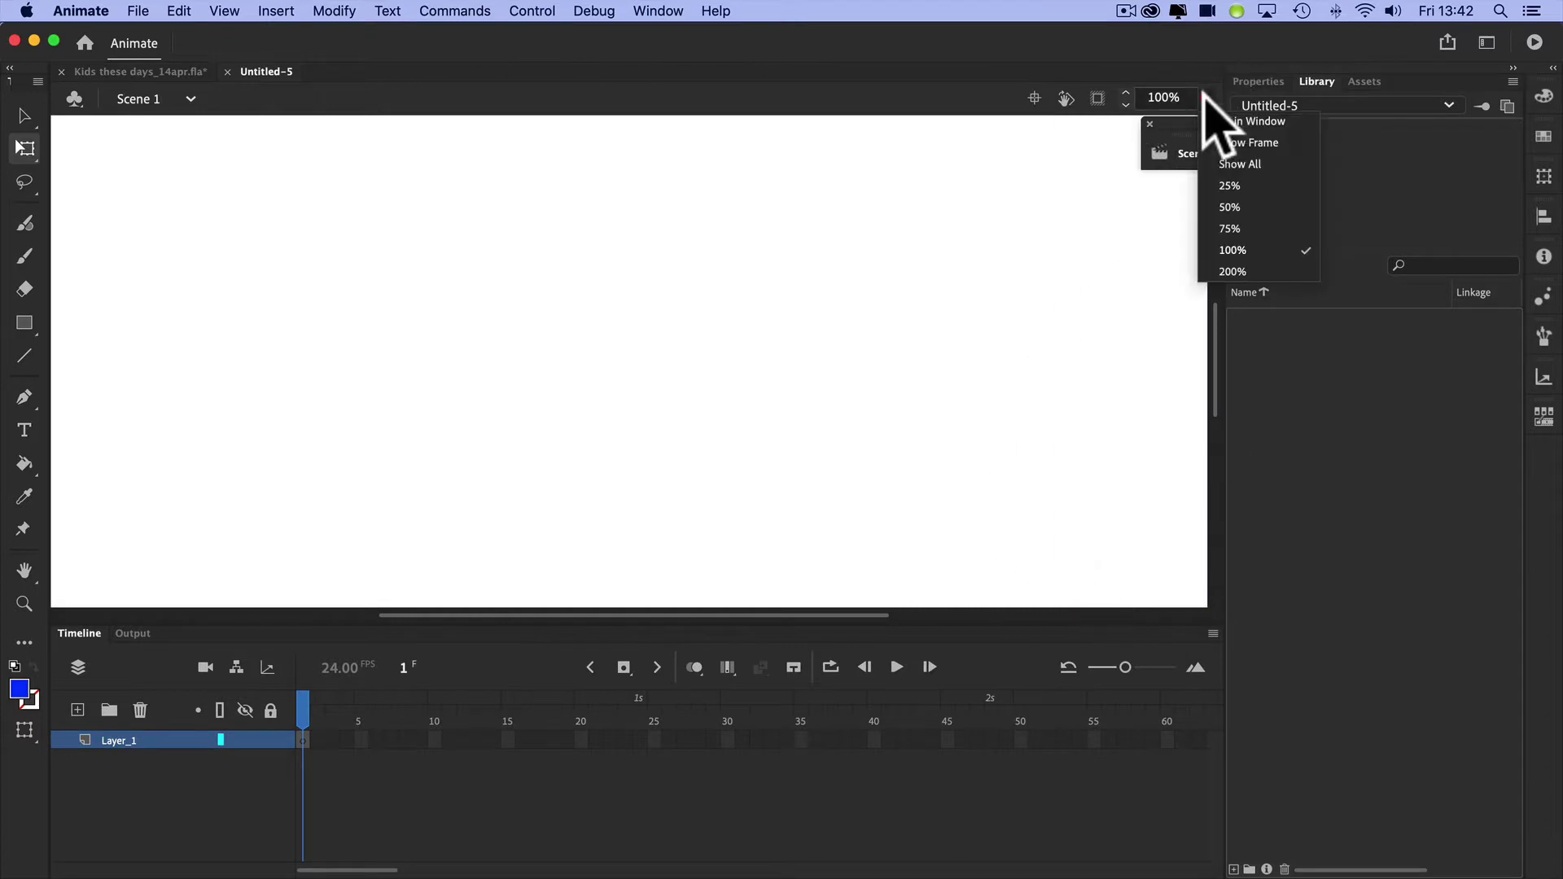
click(1251, 228)
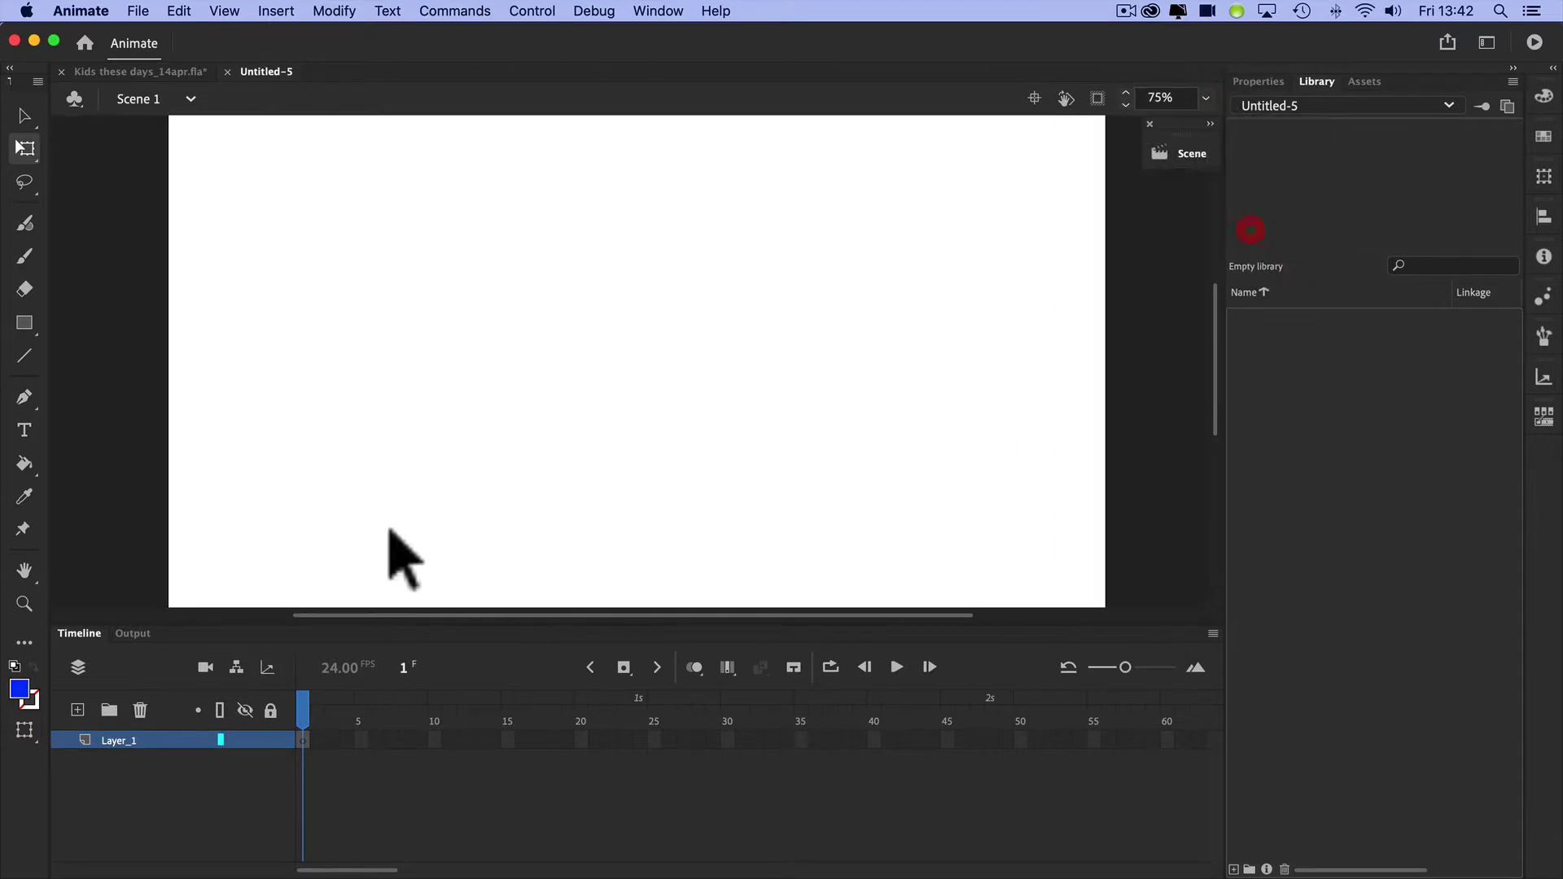
Import rh.png, lh.png and ipad.png from the Child on Tablet folder into the library
click(139, 11)
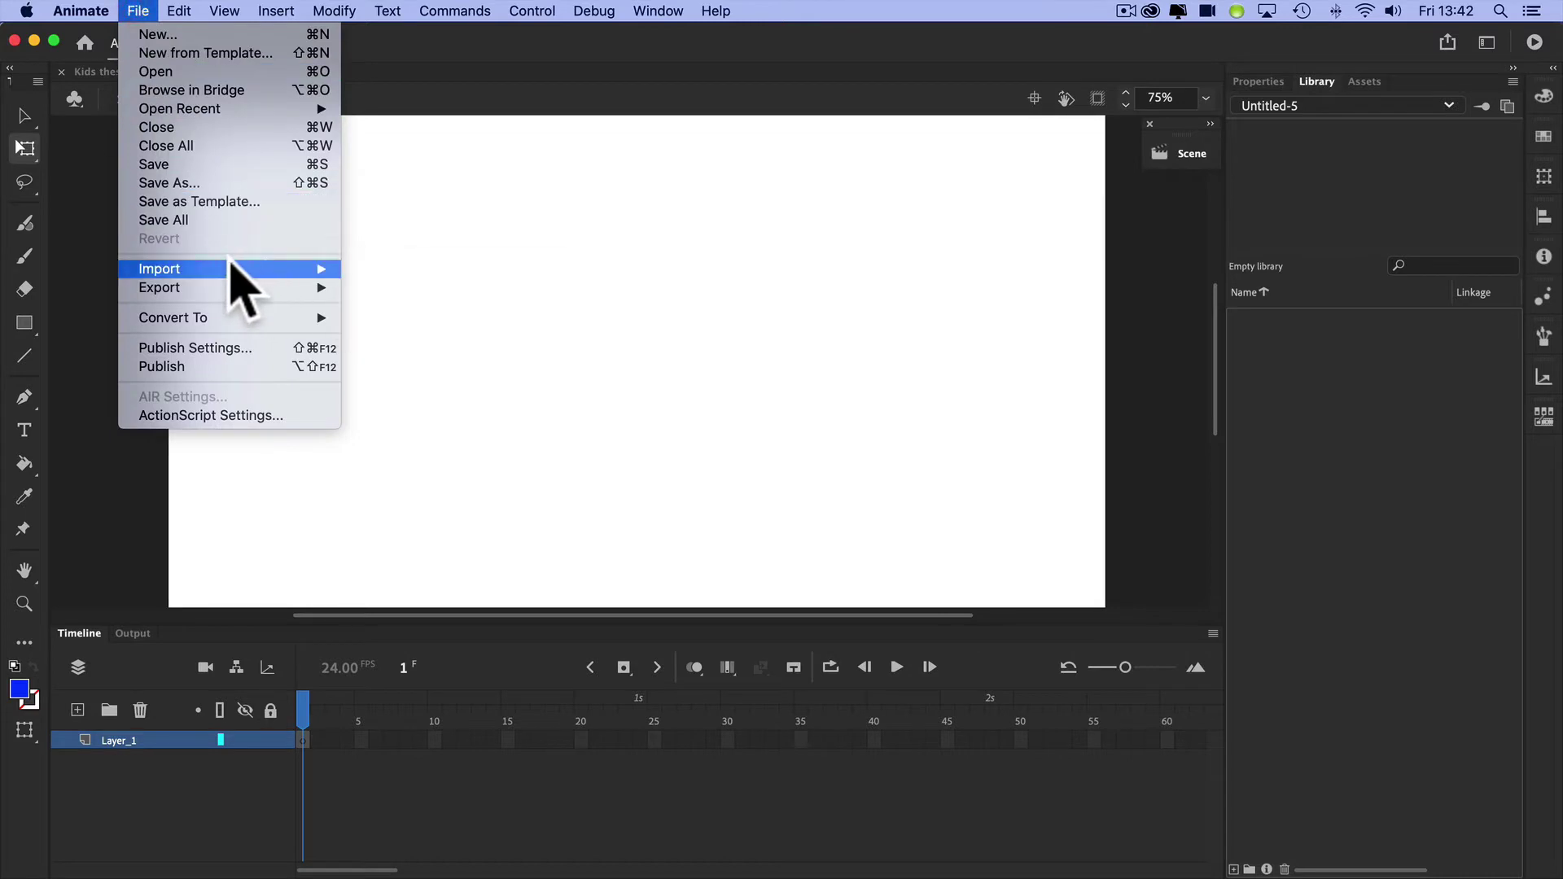
mouse_move(236, 271)
click(439, 289)
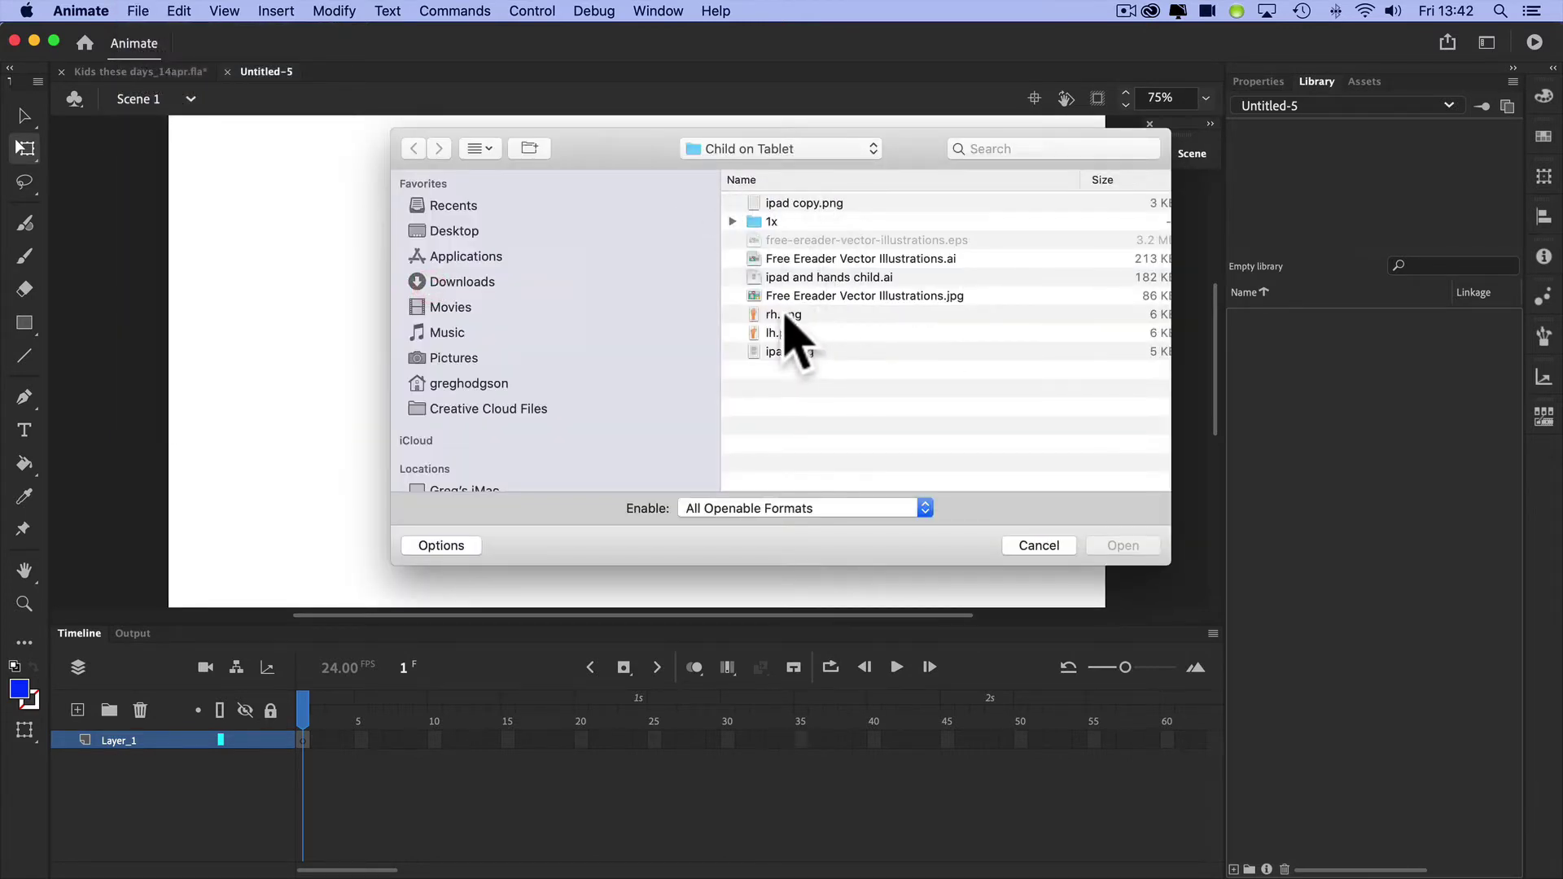
click(782, 313)
super+click(784, 334)
super+click(823, 350)
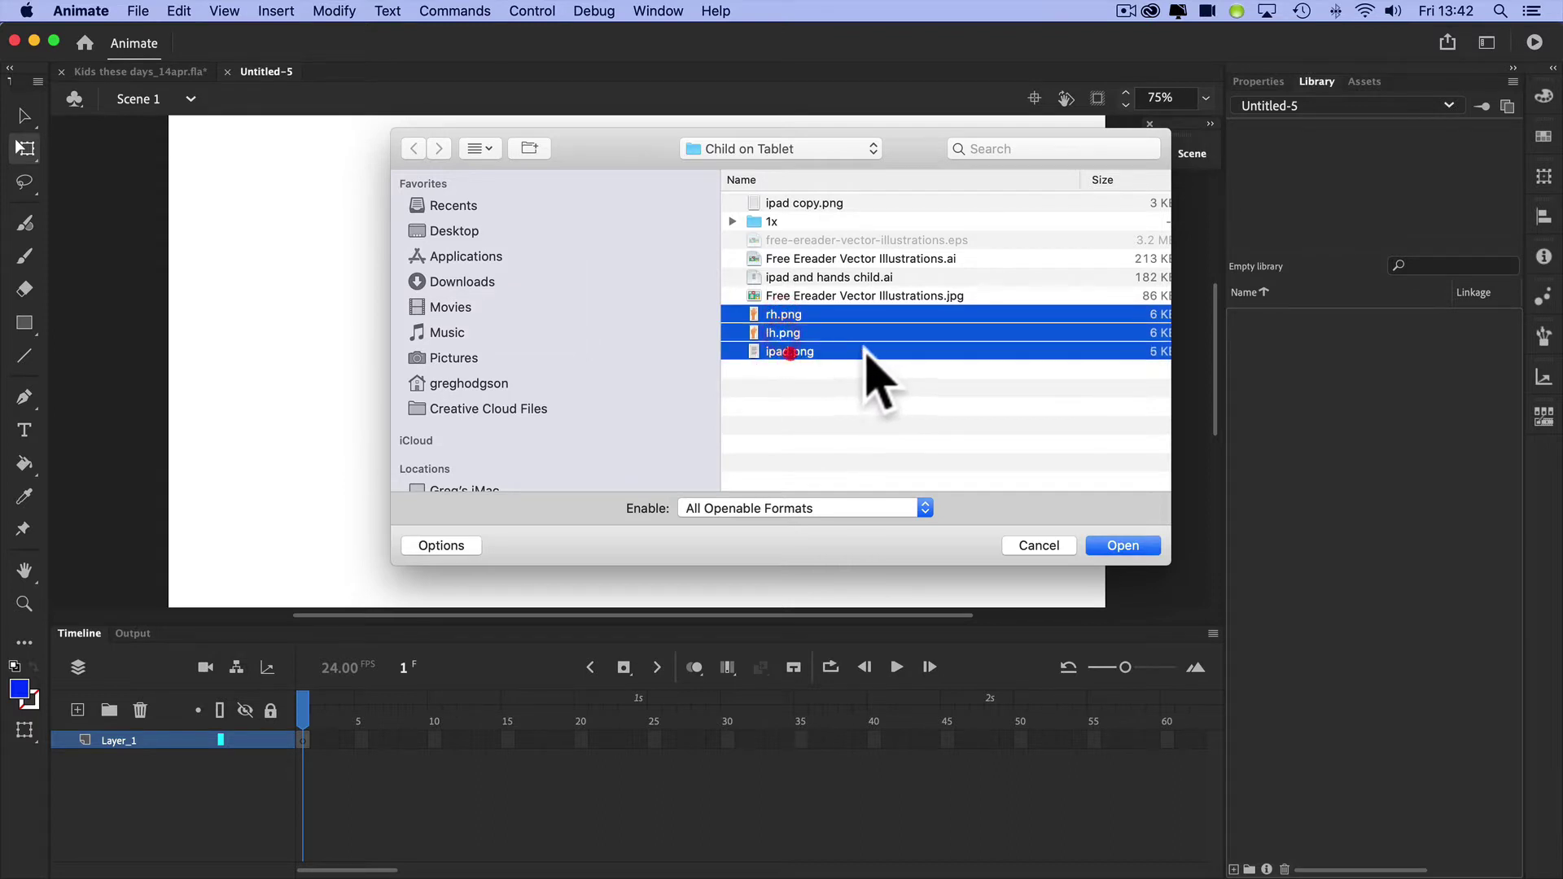
click(801, 203)
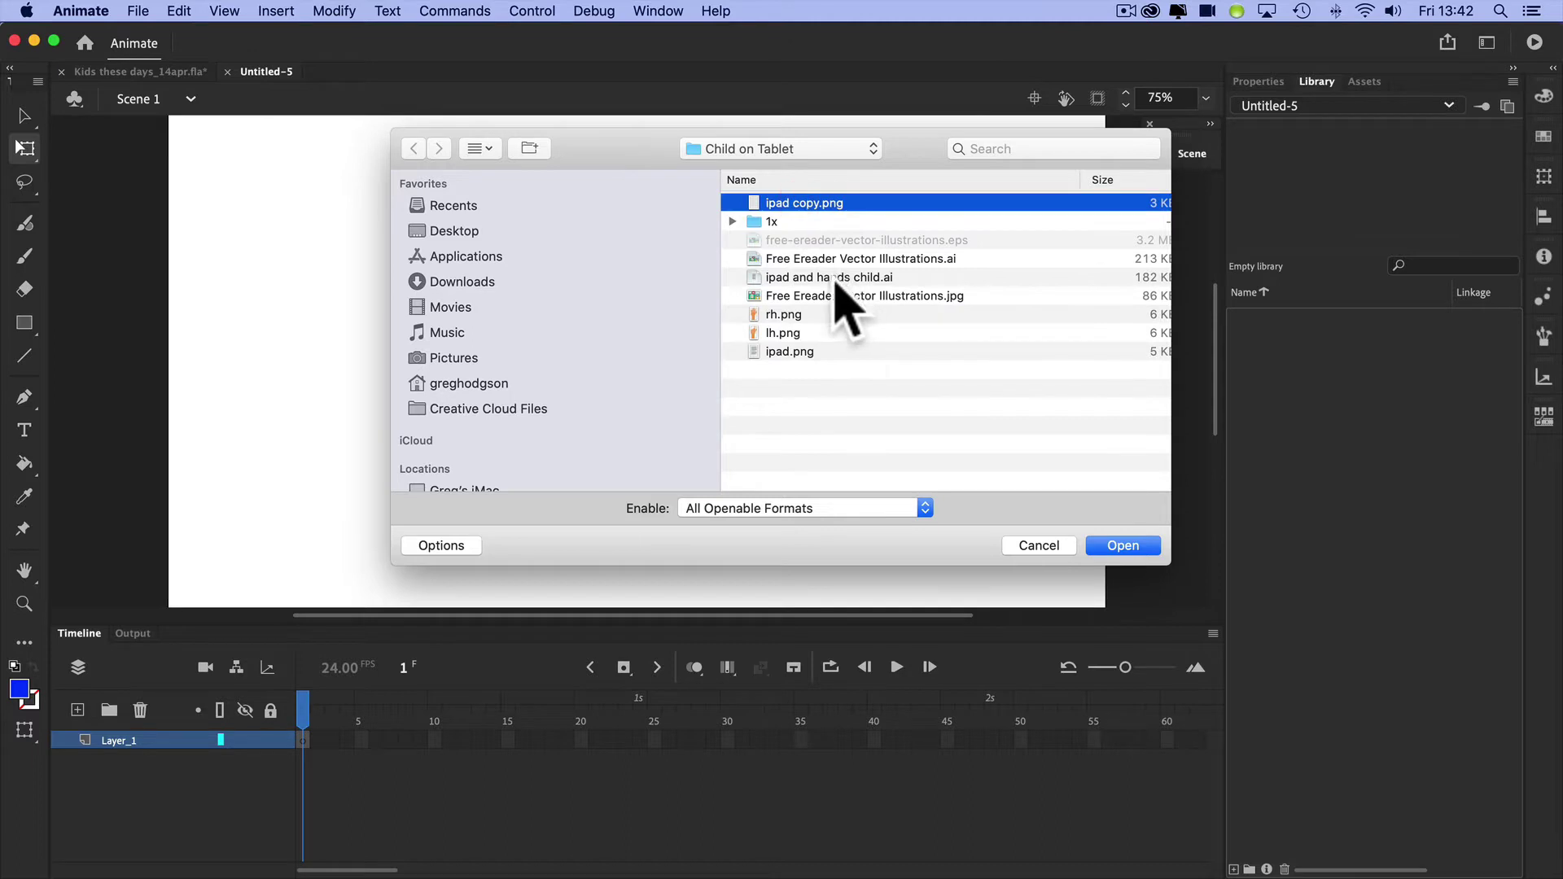
click(788, 319)
shift+click(794, 352)
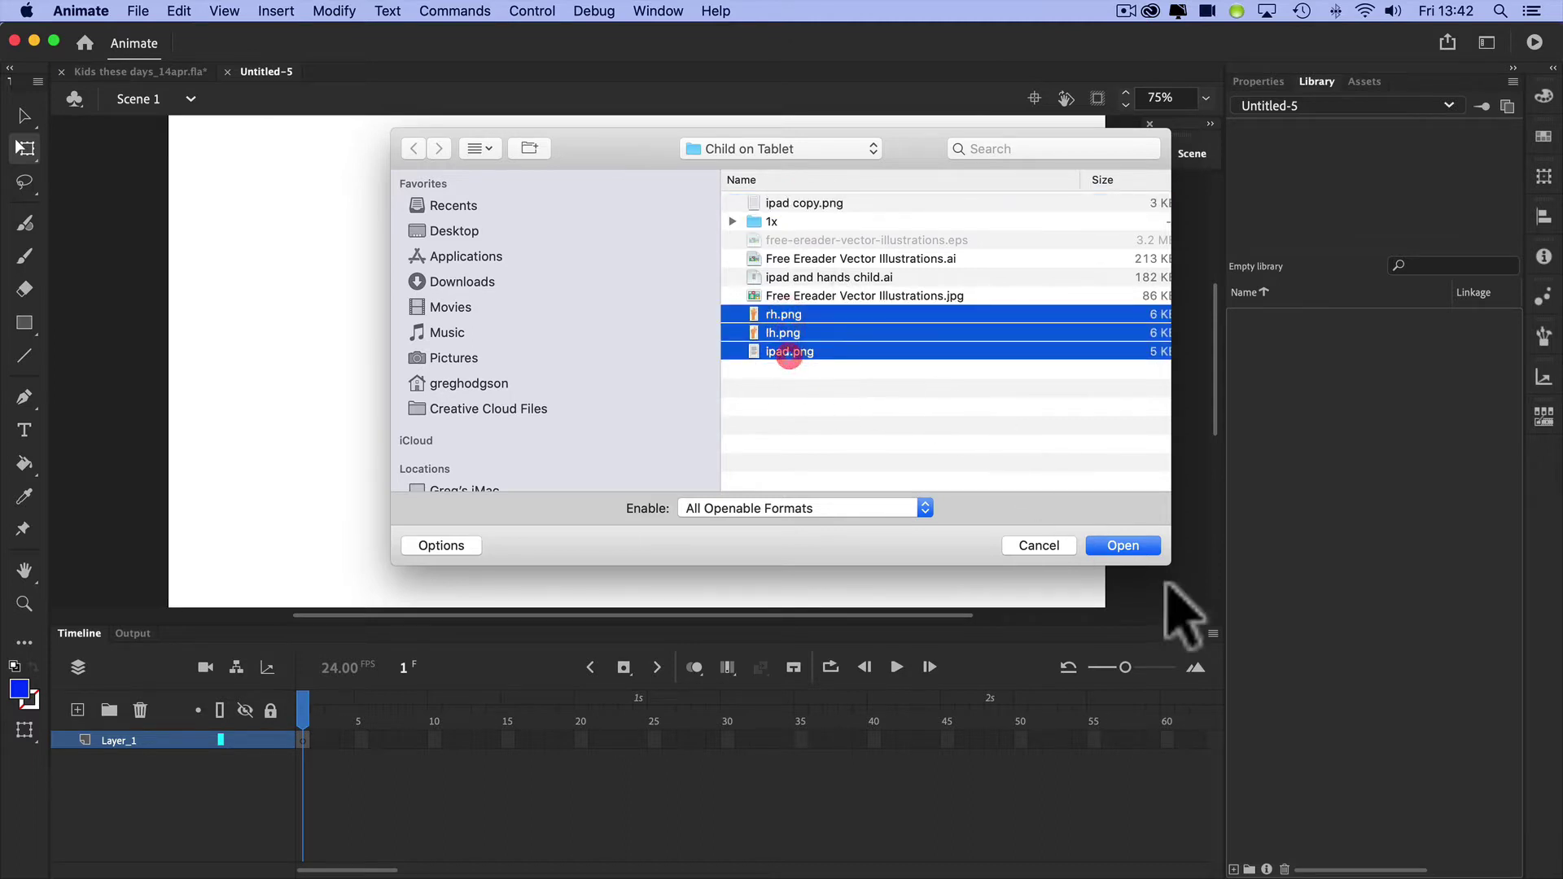
click(1123, 545)
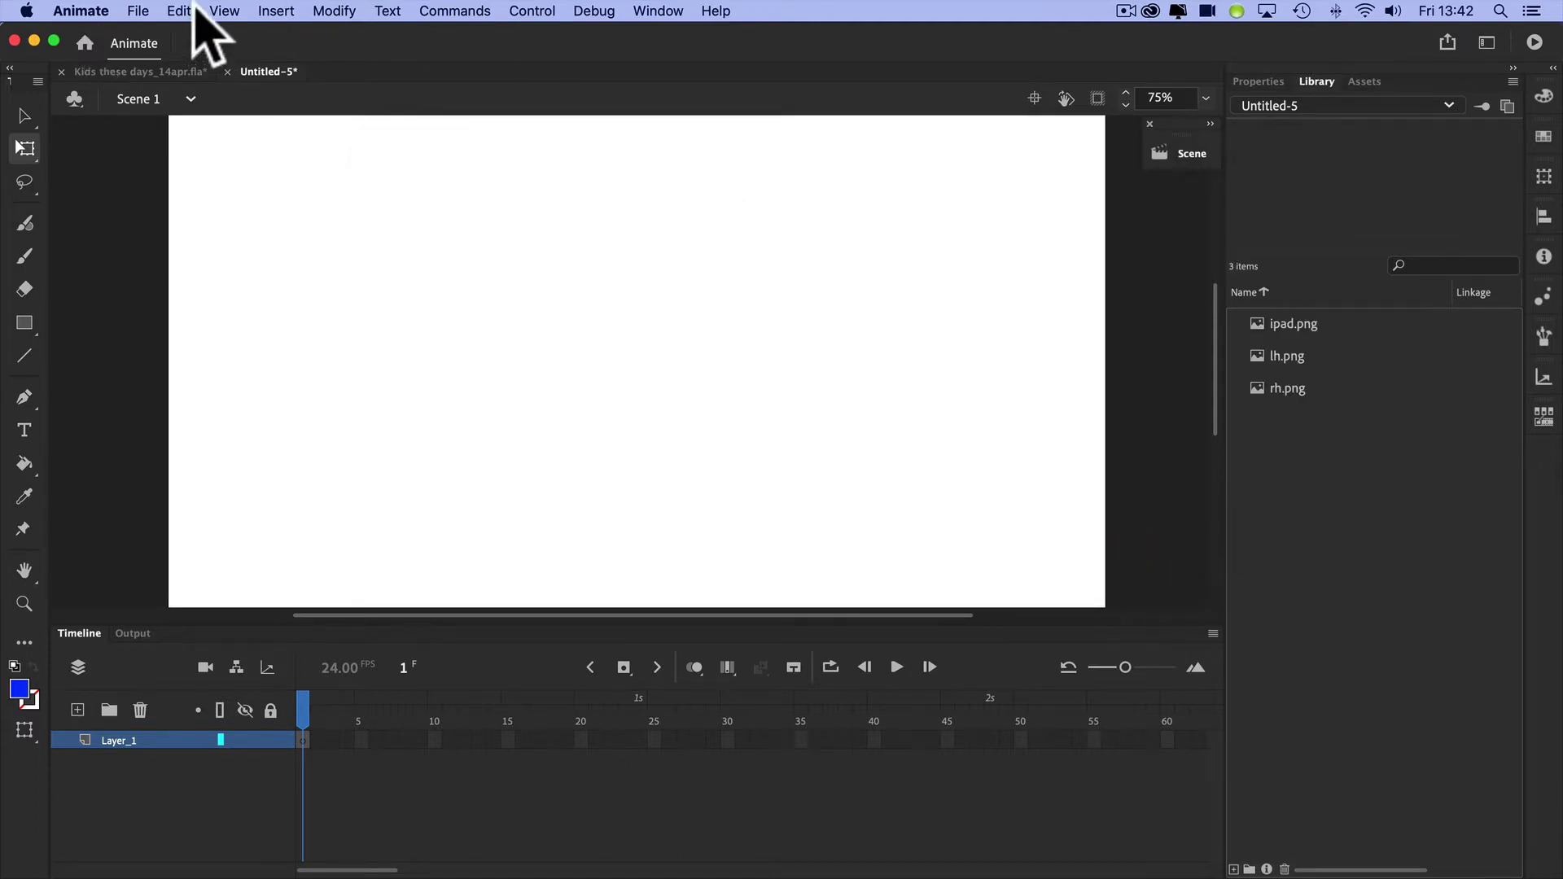
Import vector-illustration-of-a-chlid-s-room.jpg from the backgrounds folder into the library
click(134, 11)
mouse_move(244, 273)
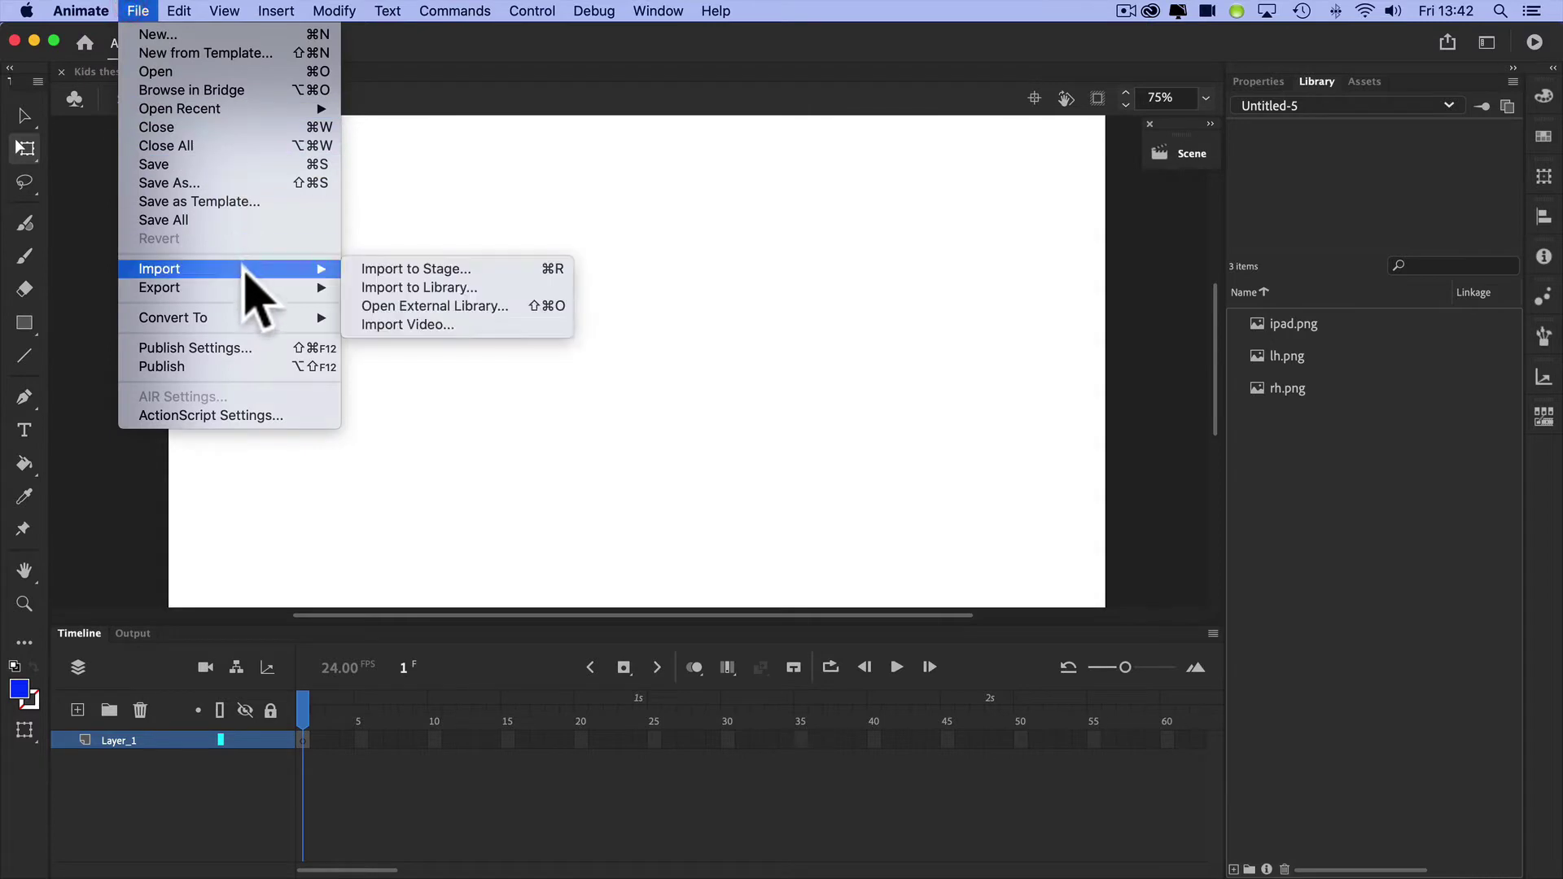
click(450, 286)
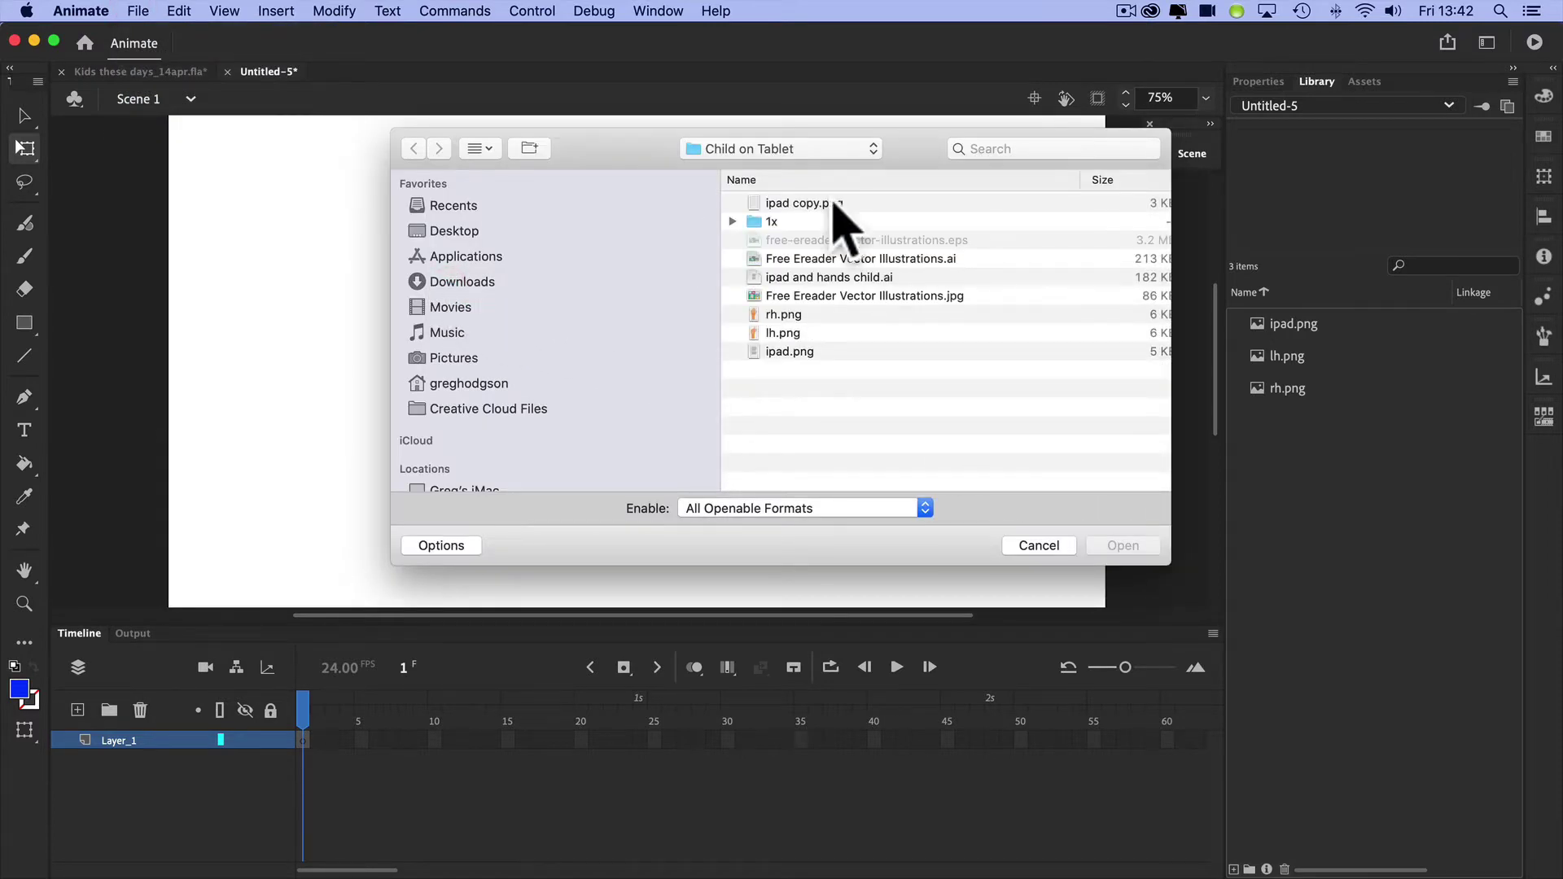
click(795, 148)
click(787, 170)
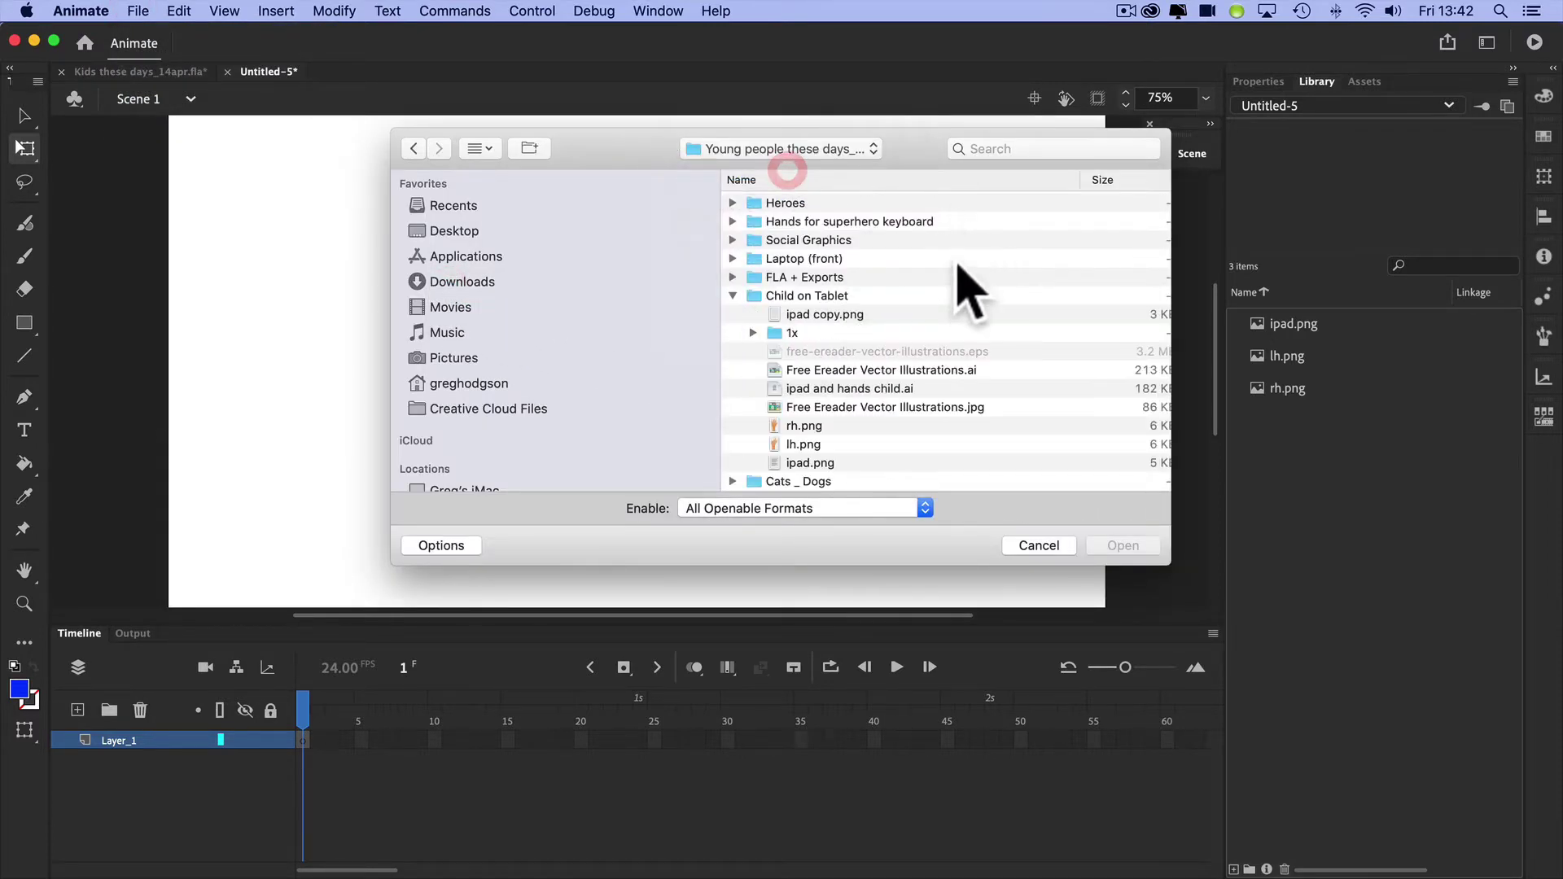
click(732, 295)
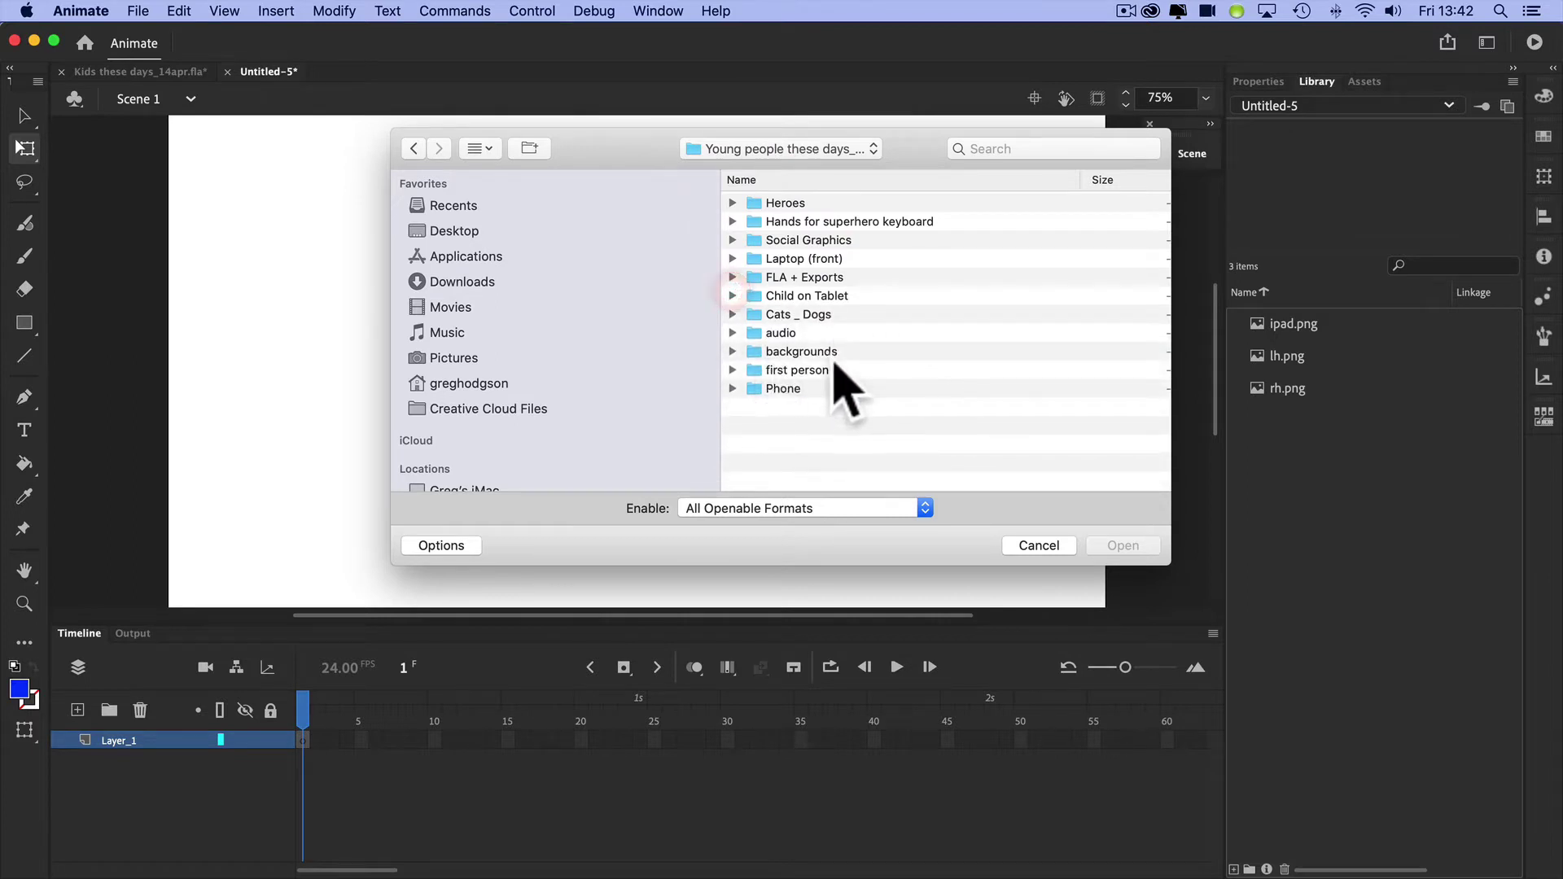
click(756, 351)
click(733, 351)
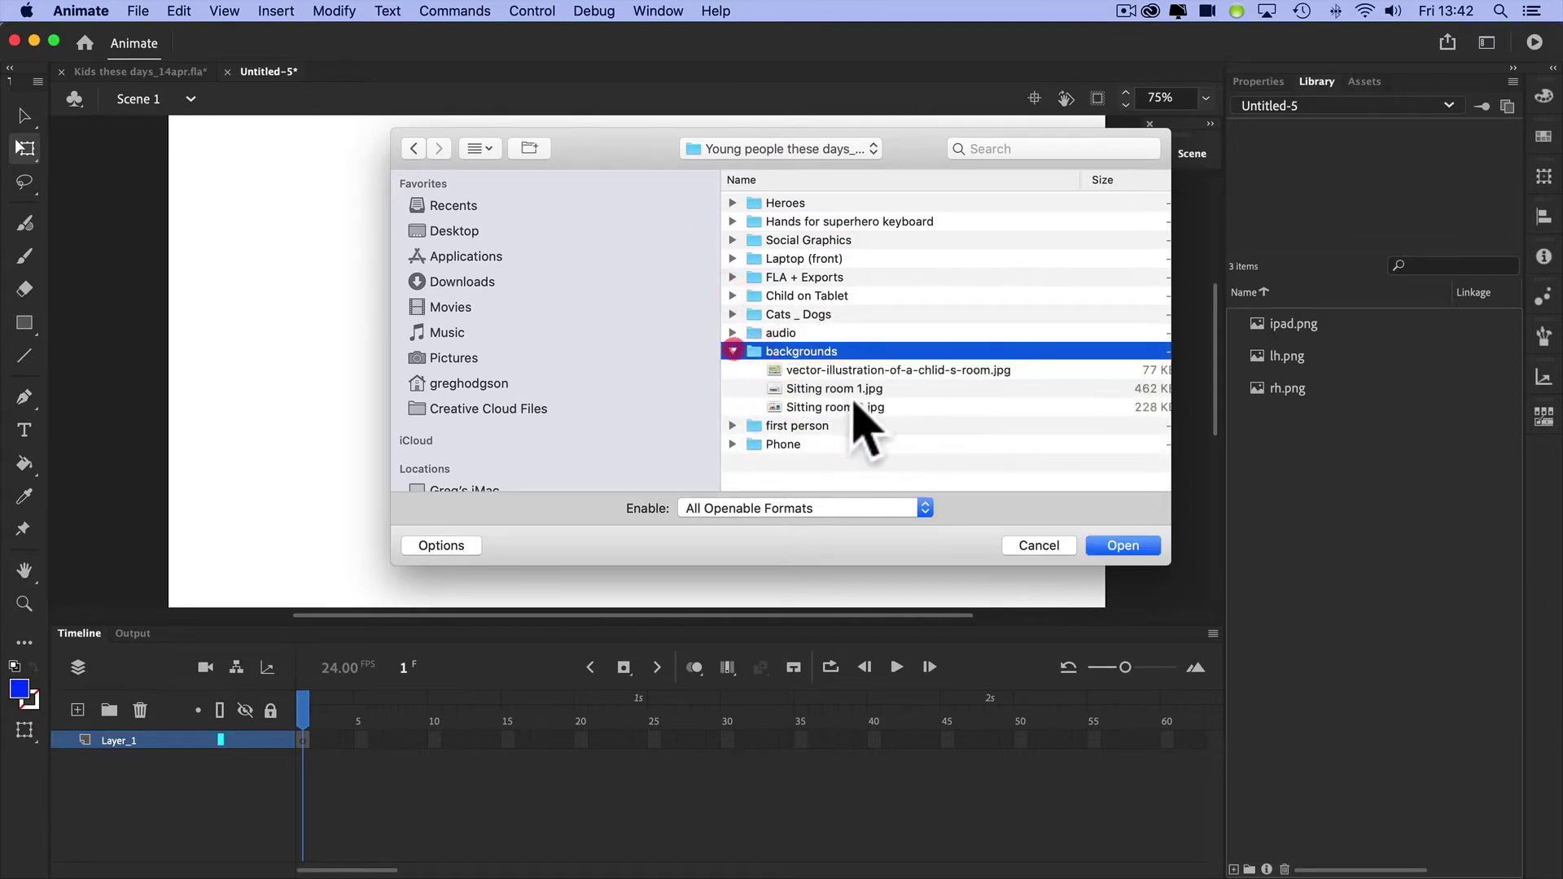
click(818, 371)
key(space)
key(space)
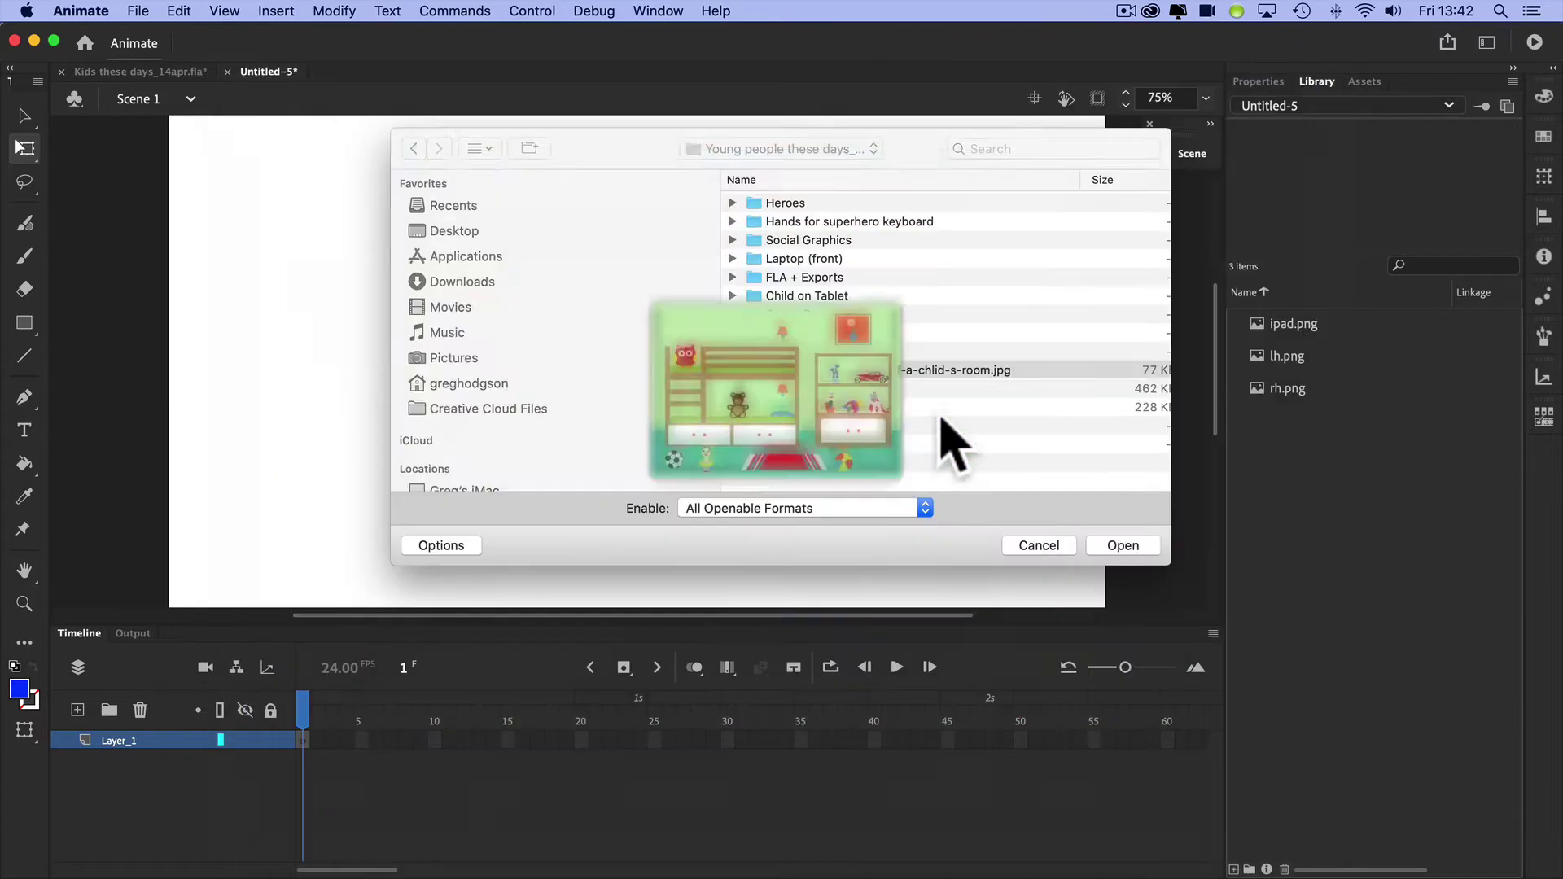
click(1143, 545)
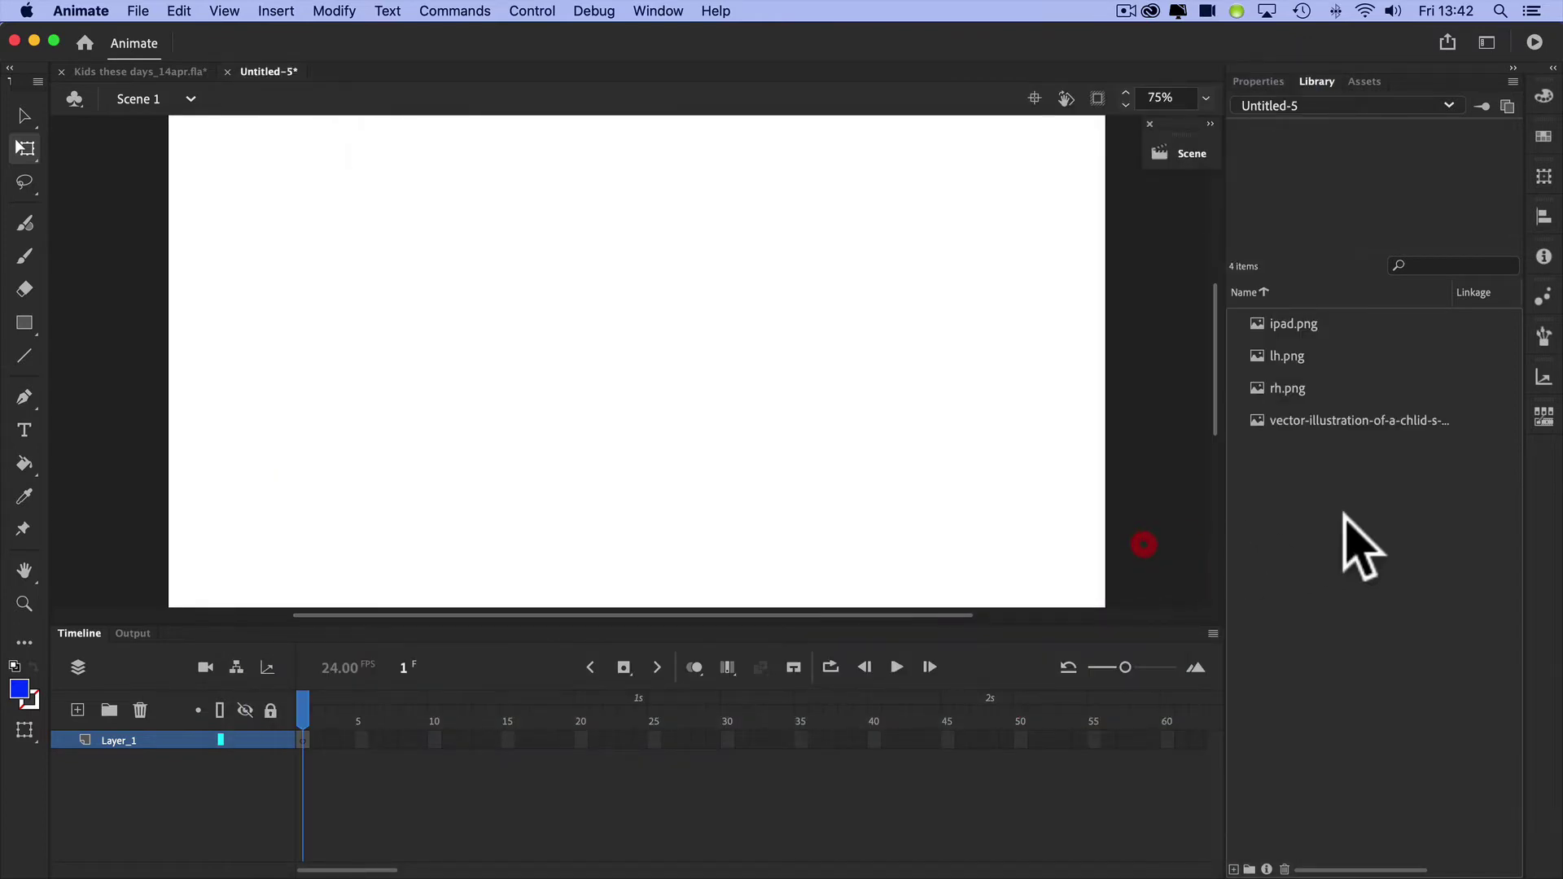
Preview the child's room image in the library and rename Layer_1 as bg
click(1314, 422)
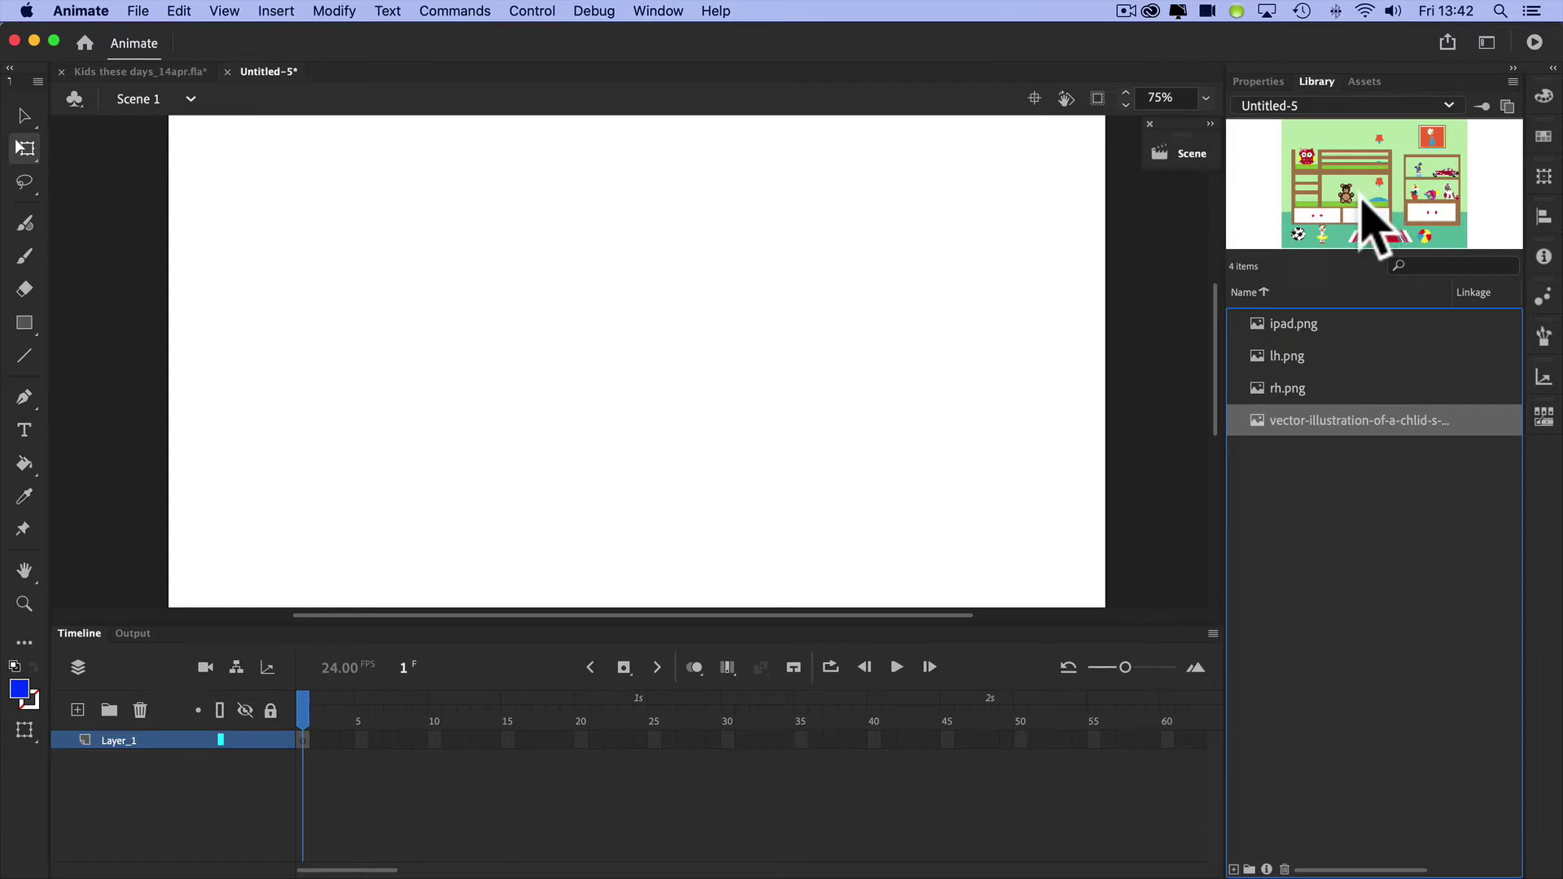
click(116, 738)
double_click(117, 739)
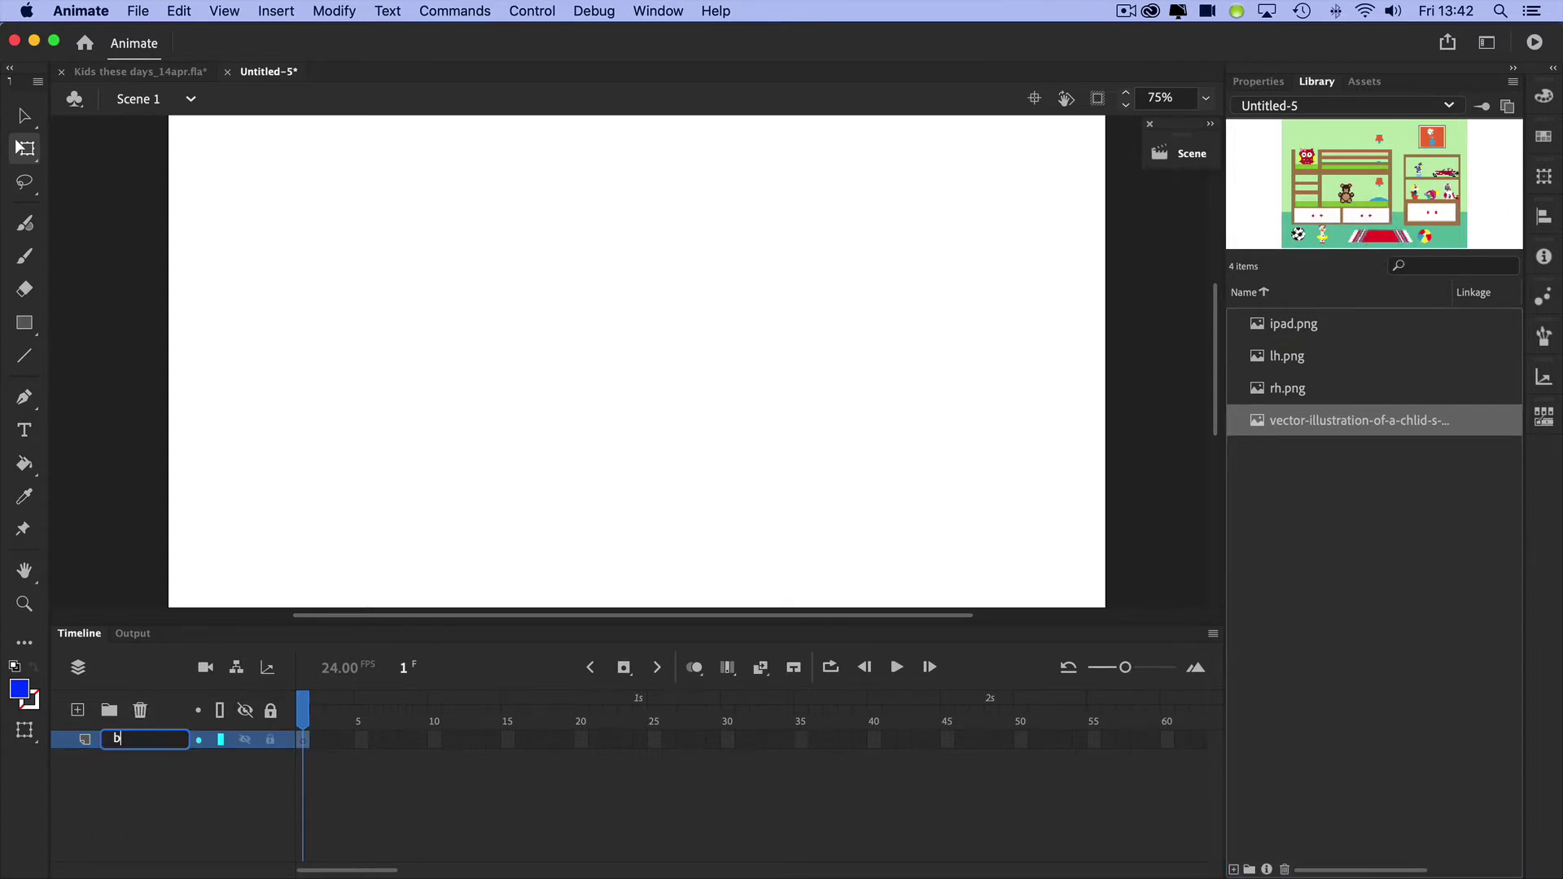
click(153, 773)
Place the child's room image from the library onto the stage in frame 1 of the bg layer
click(302, 739)
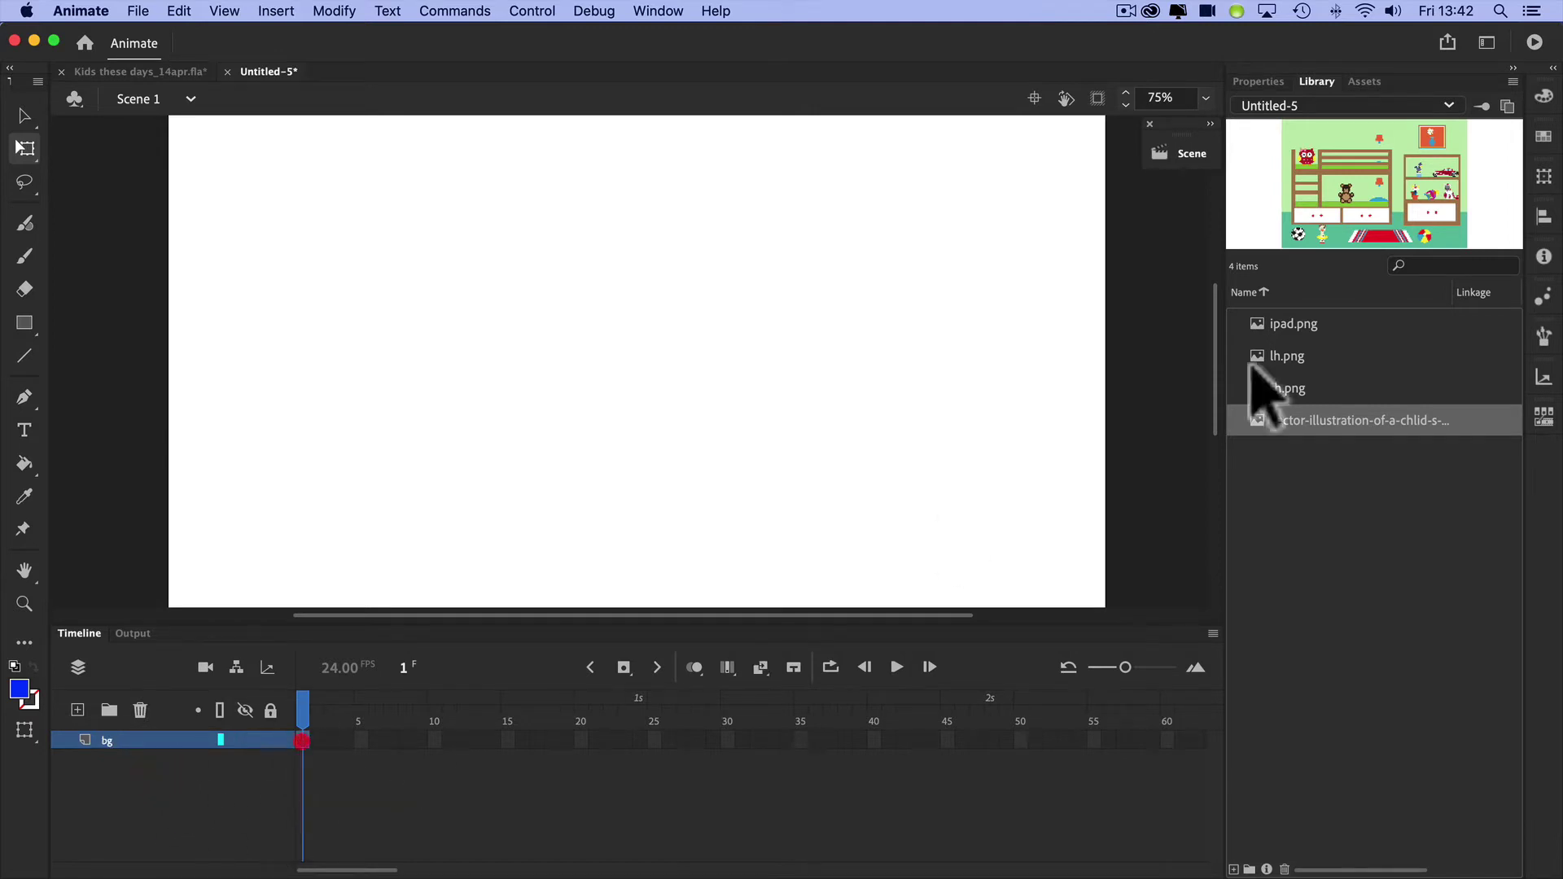
drag(1327, 204, 778, 359)
drag(681, 408, 562, 470)
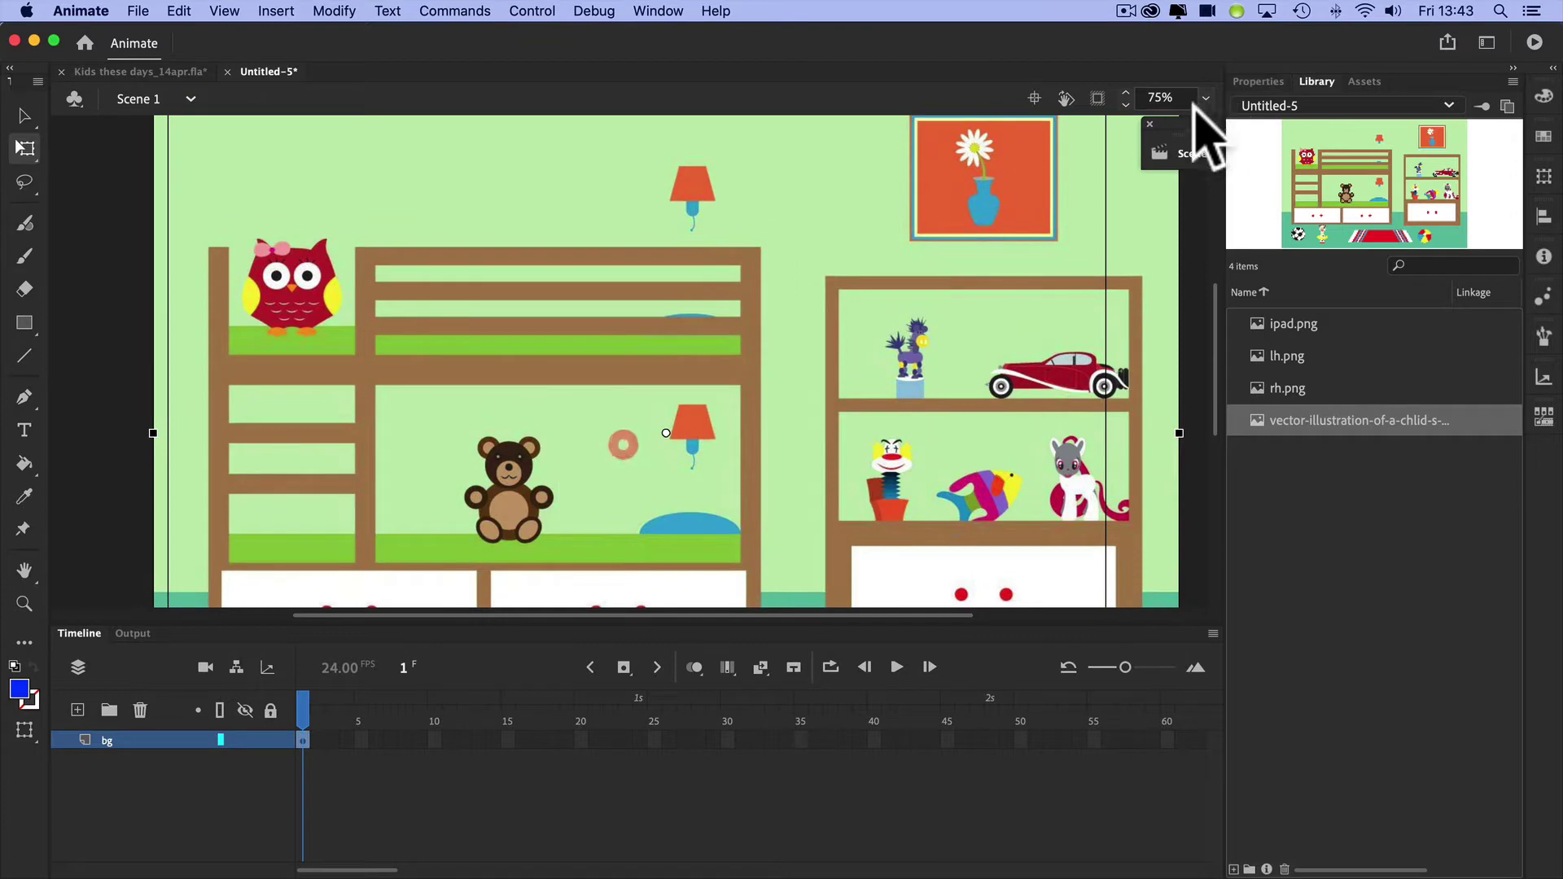
Scale the room image down to about the stage width and position it so it covers the whole stage
click(1205, 96)
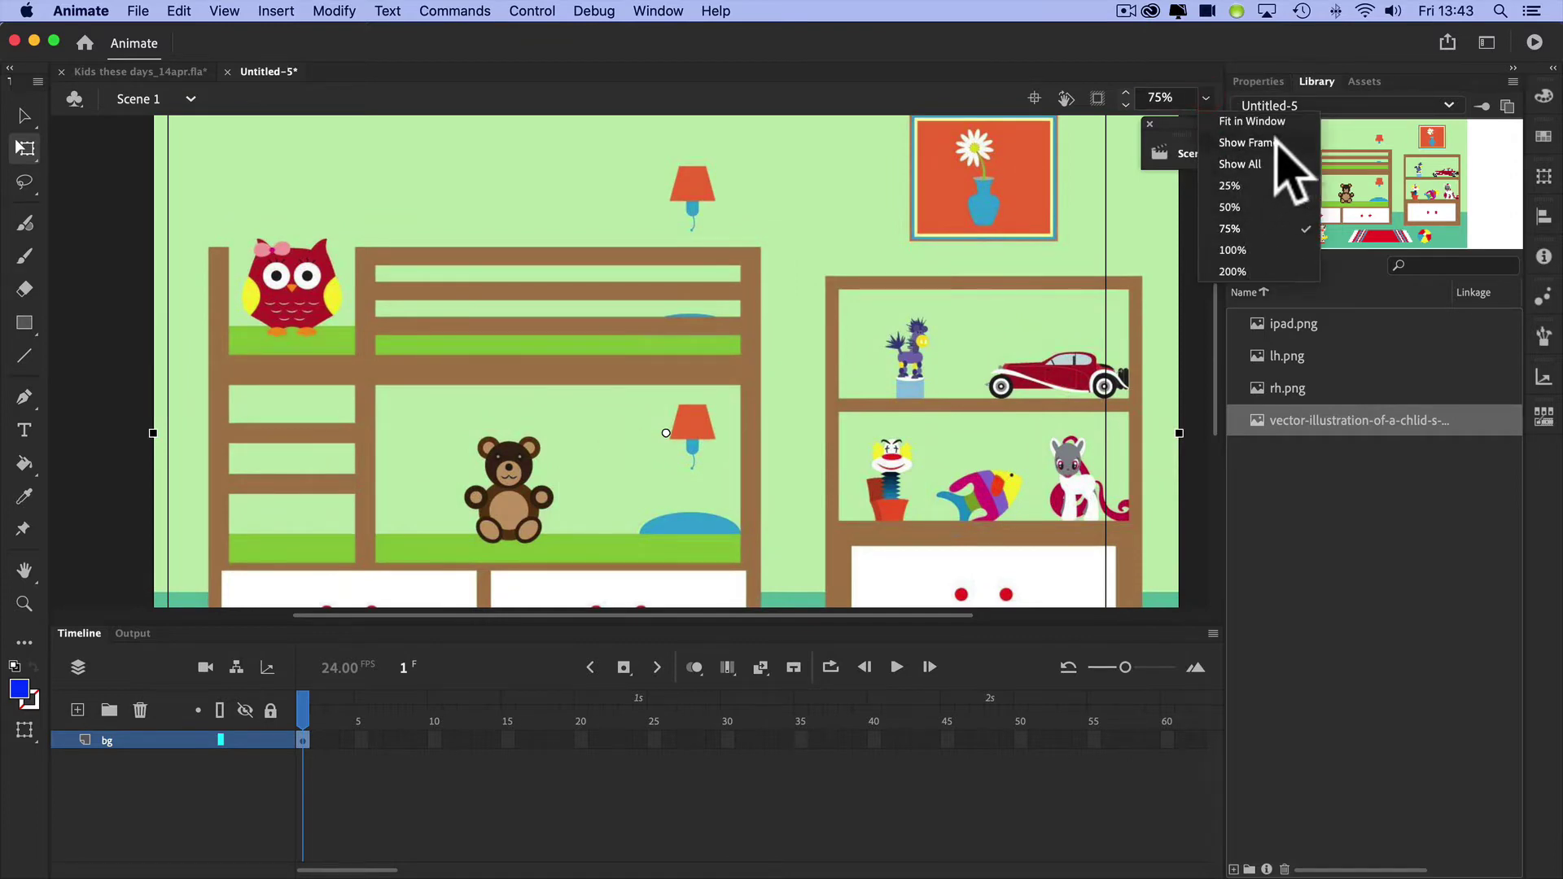
click(1266, 163)
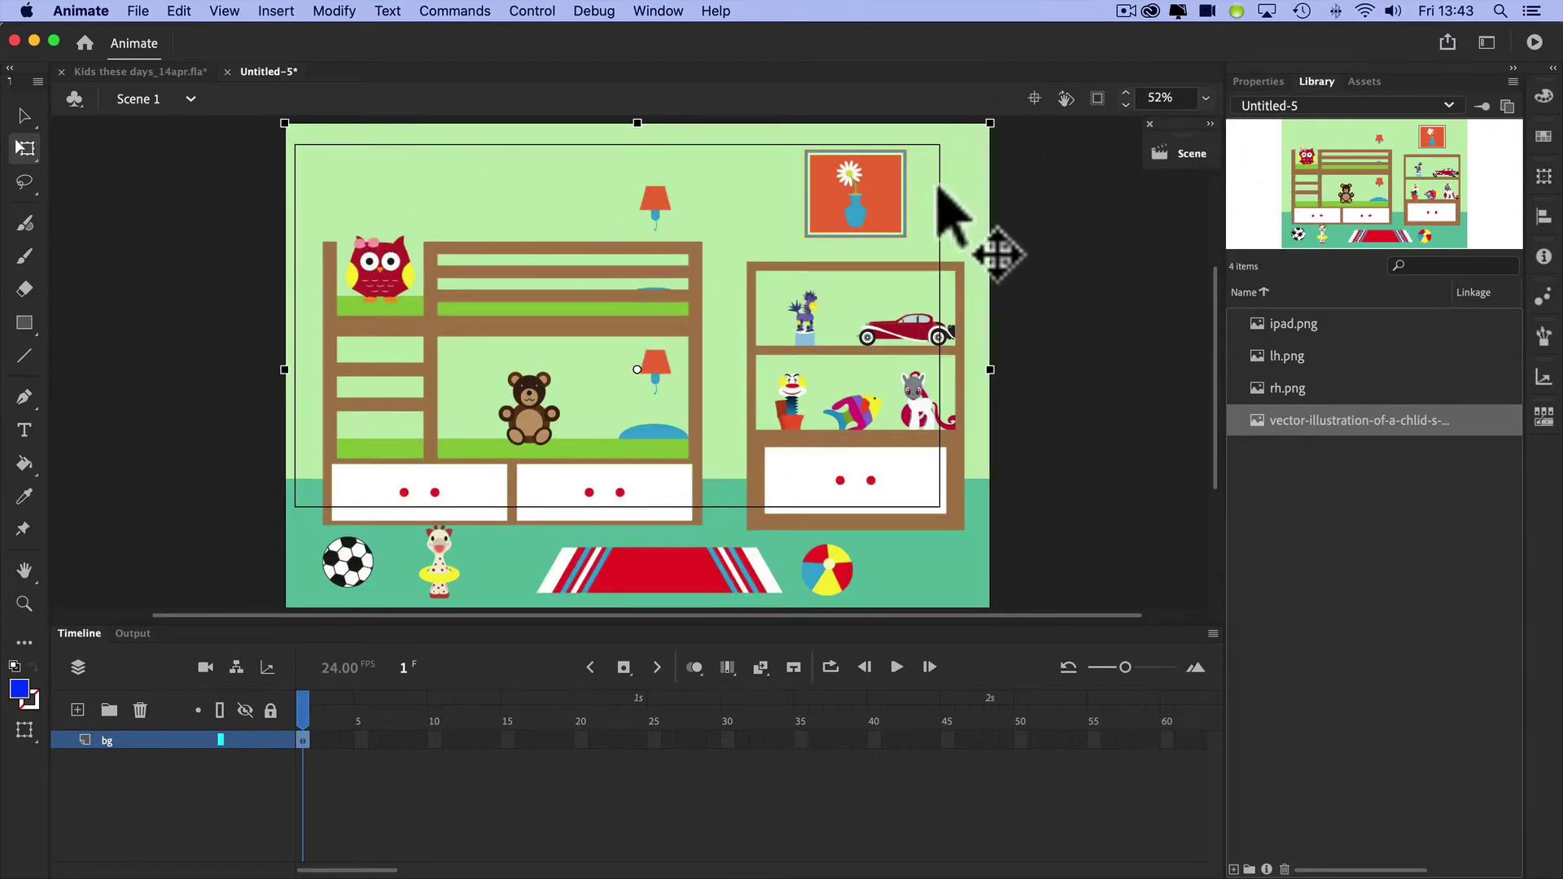
drag(766, 297, 751, 291)
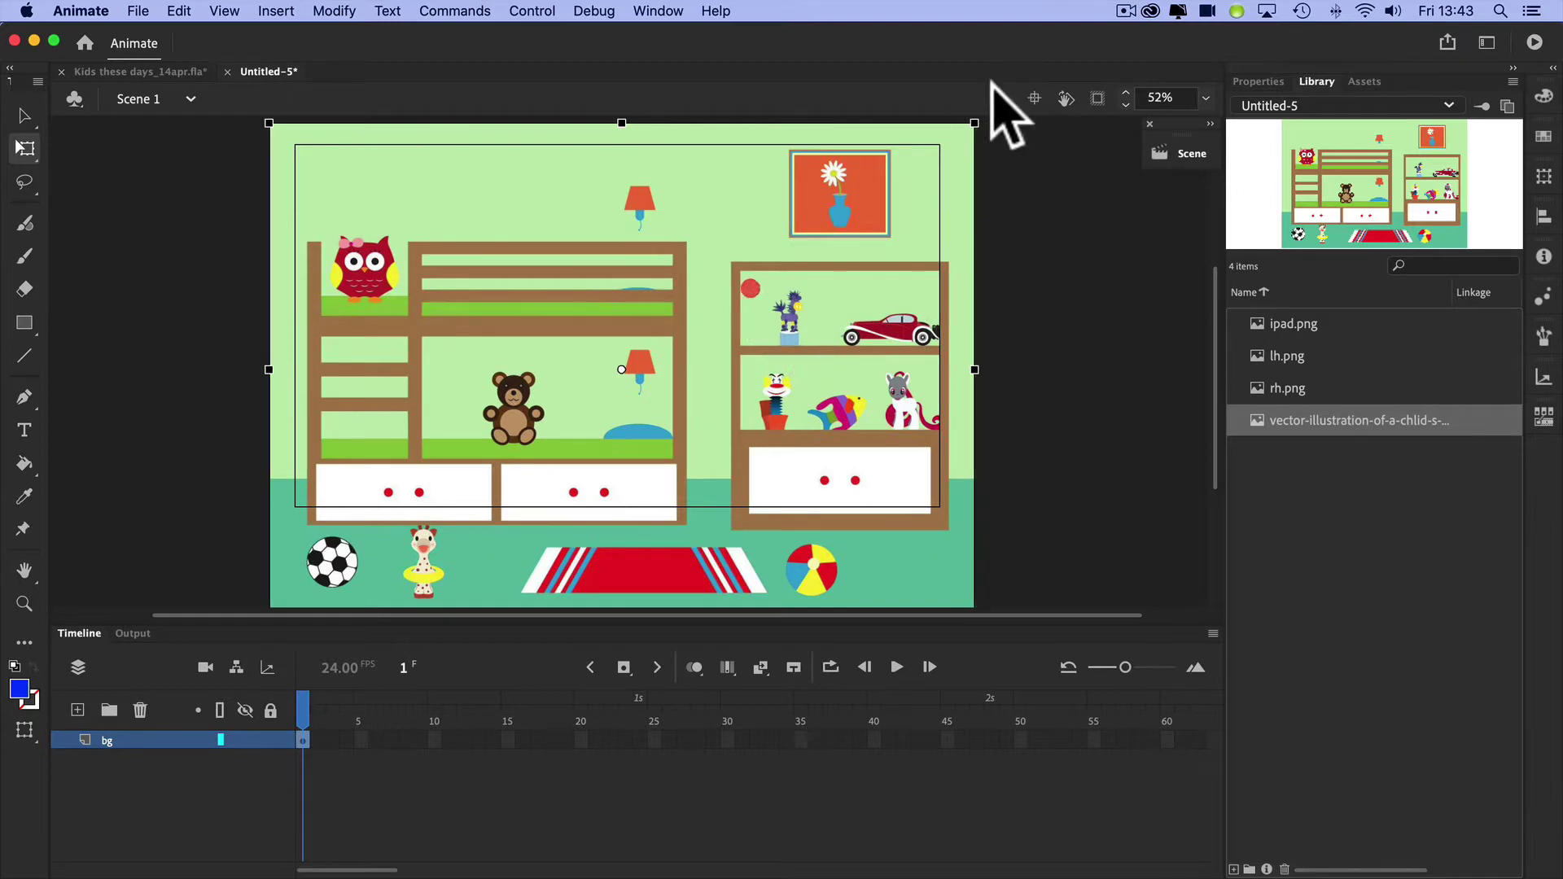
drag(974, 123, 945, 144)
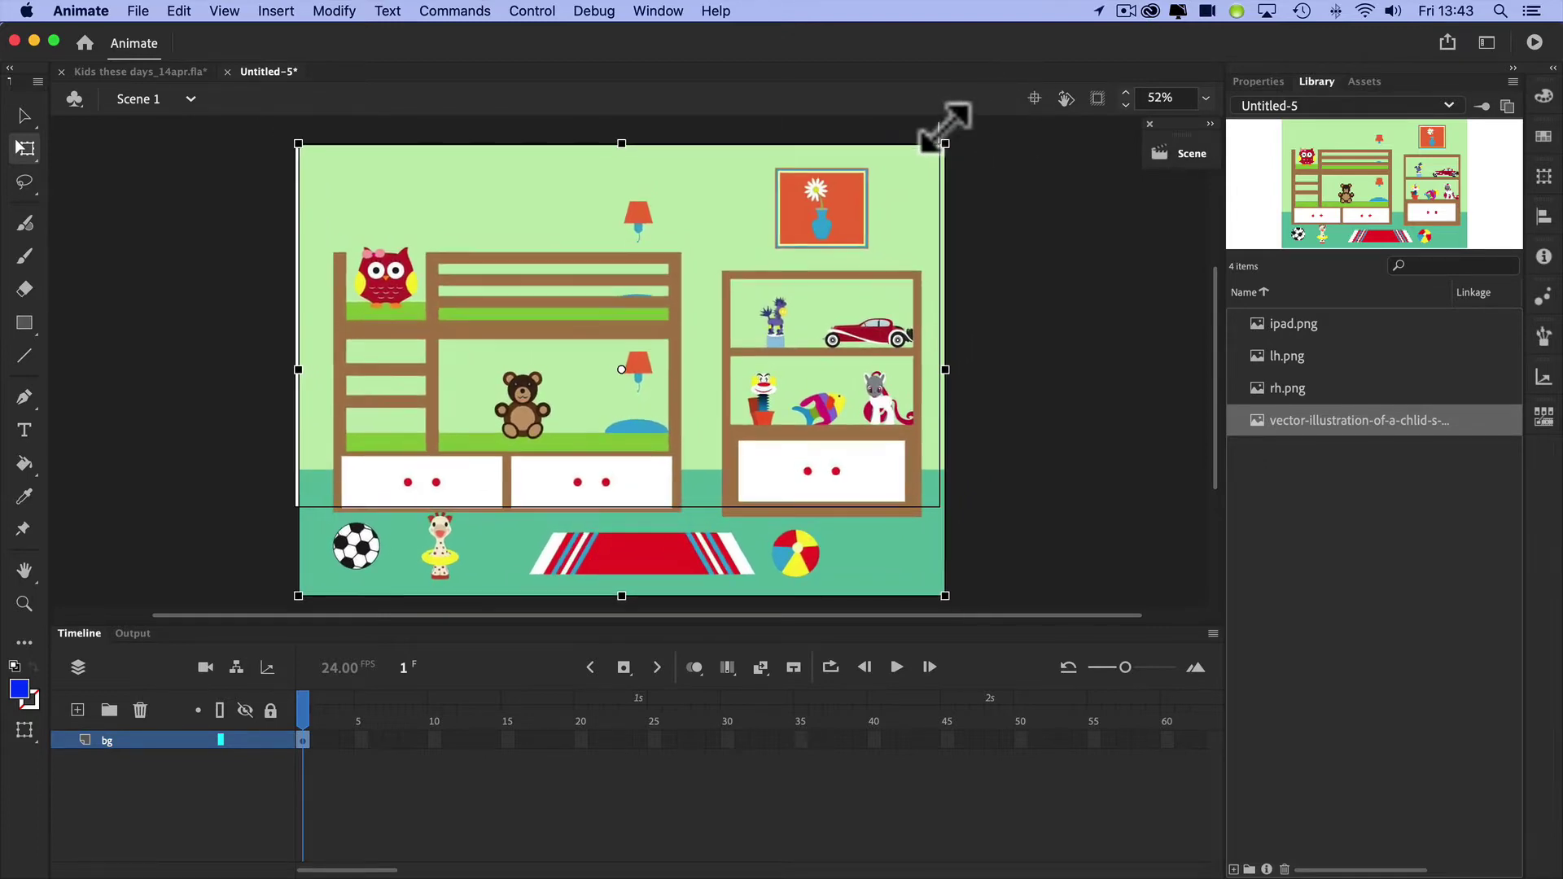
drag(837, 244, 825, 210)
click(1044, 277)
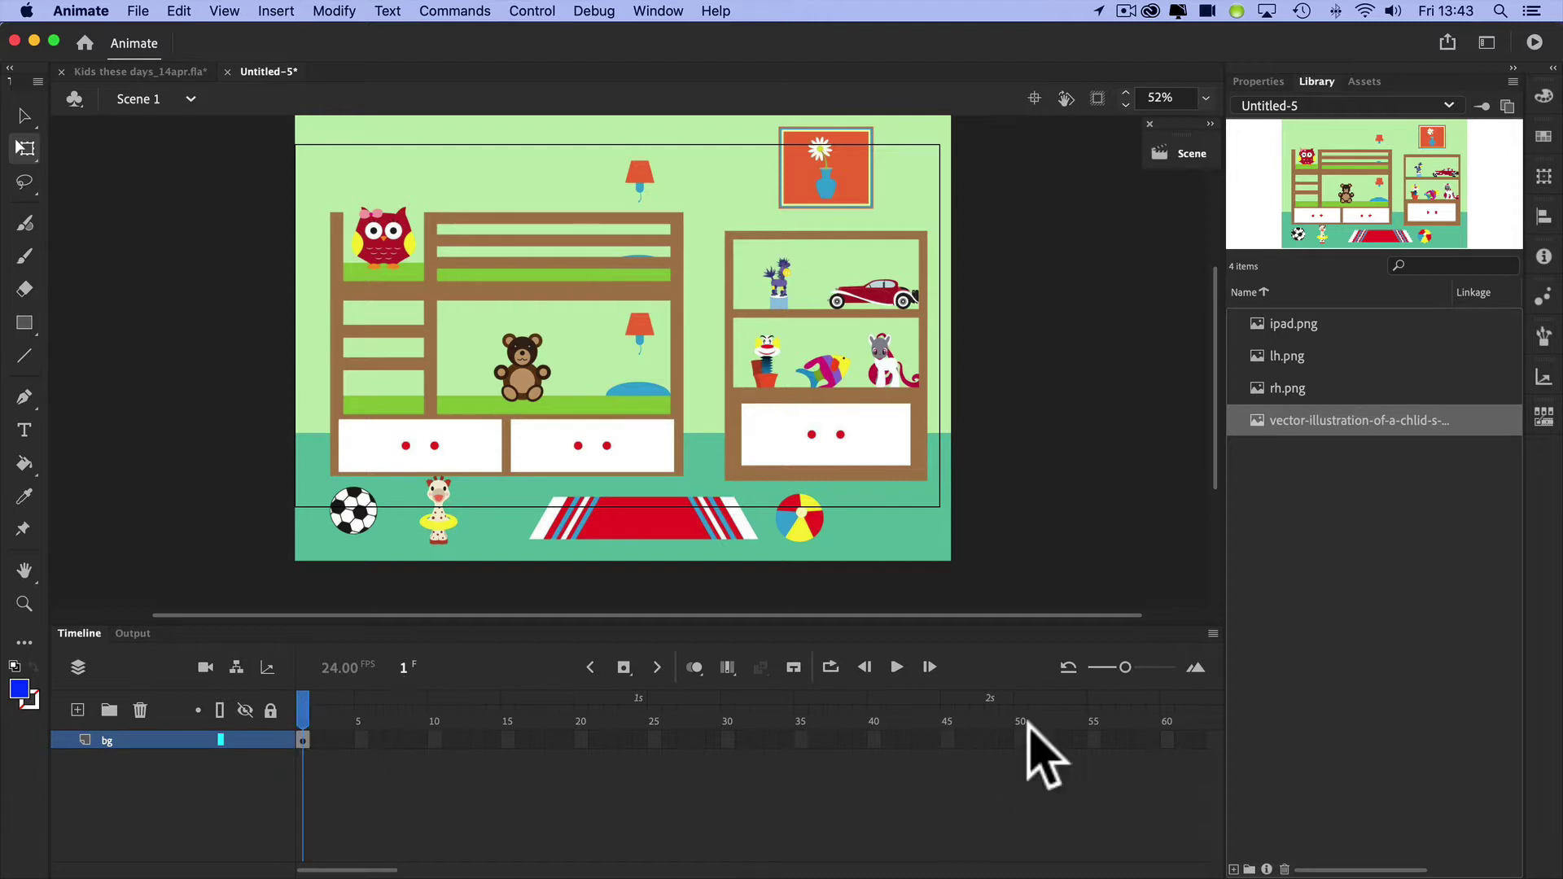
Insert a keyframe at frame 50 of the bg layer and move the playhead to frame 15
click(623, 668)
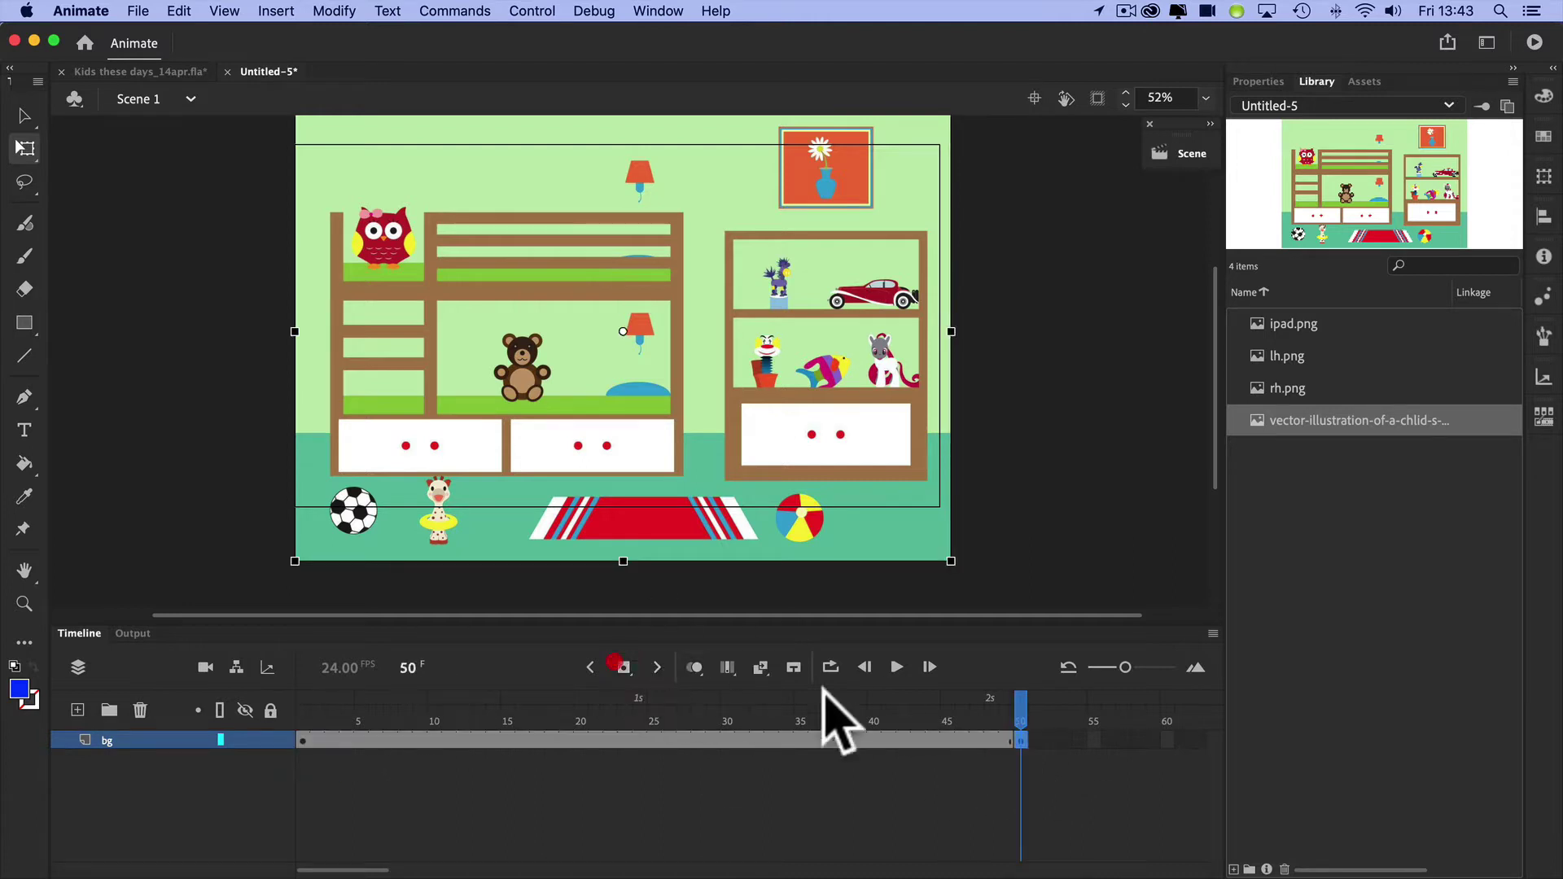
click(508, 717)
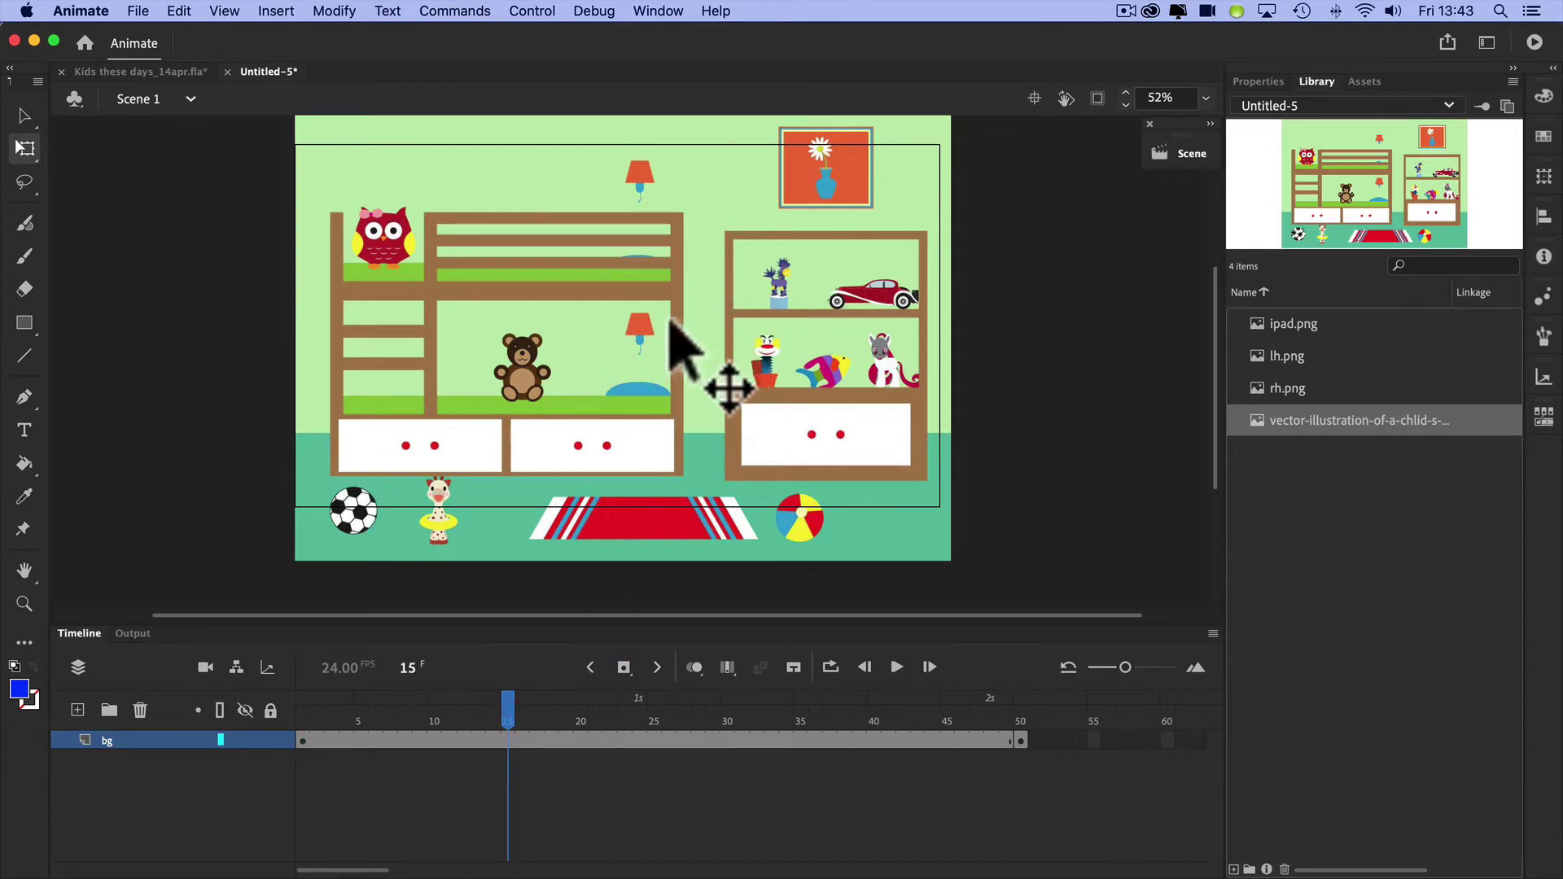
Convert the room image in the first span of the bg layer to a graphic symbol named bg
right_click(620, 335)
click(559, 333)
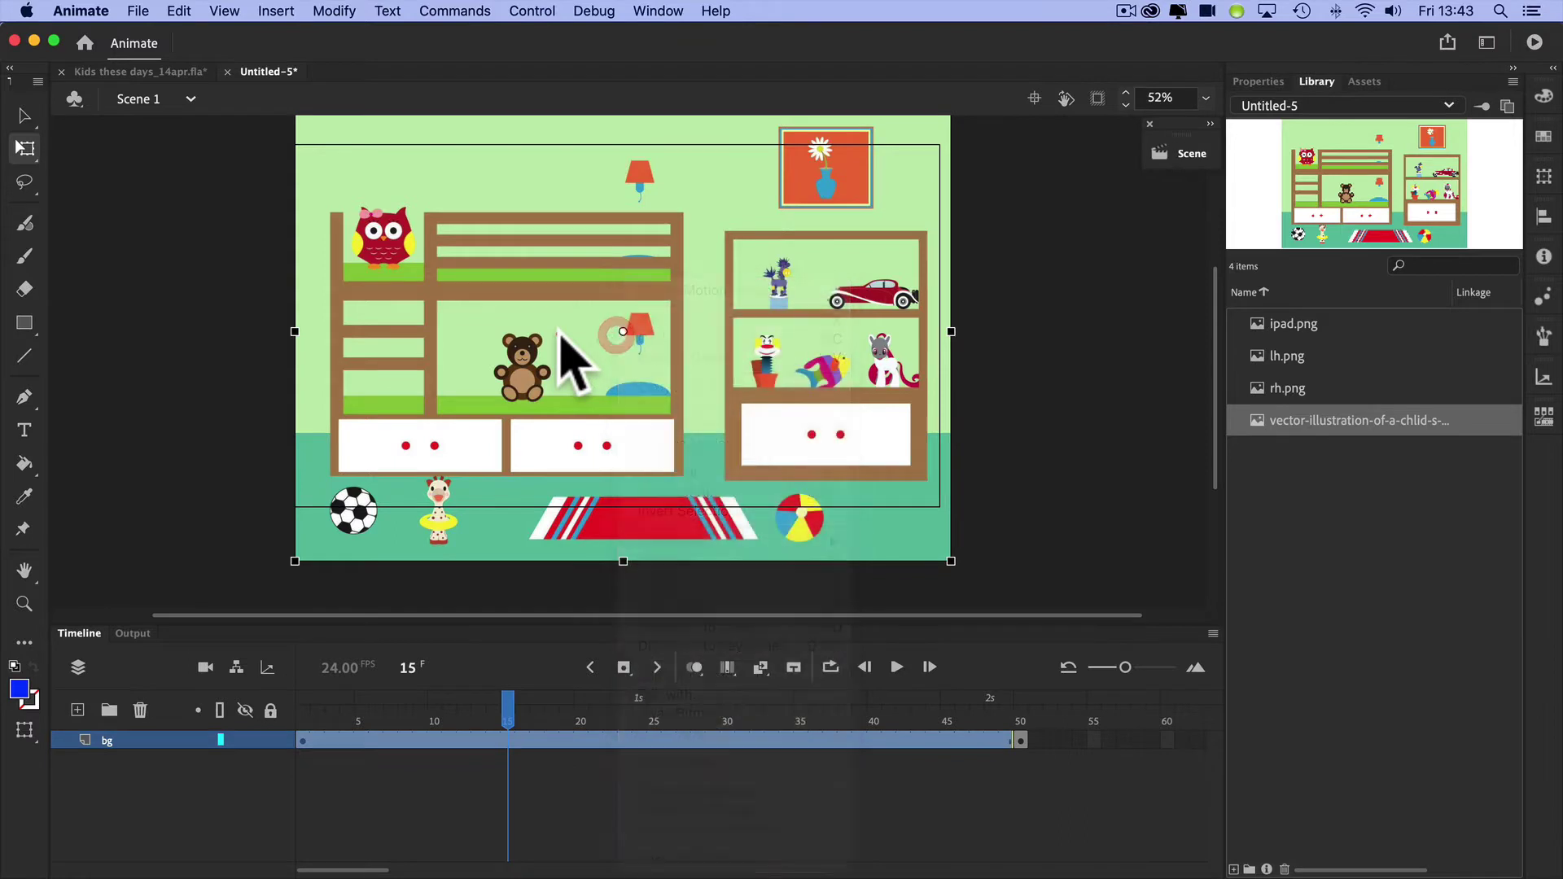
click(334, 11)
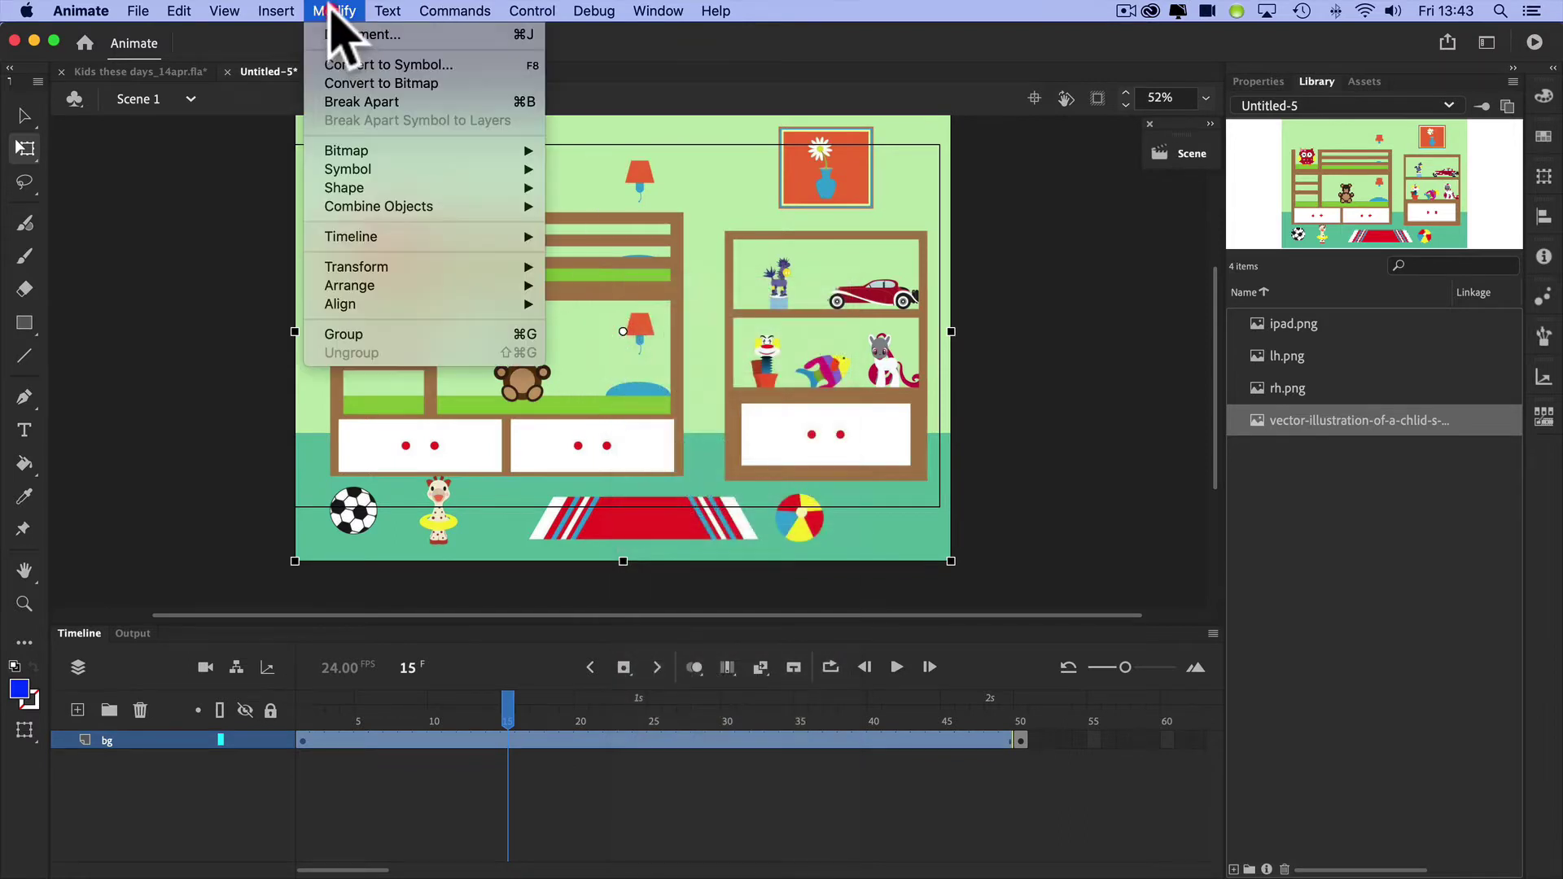
click(397, 64)
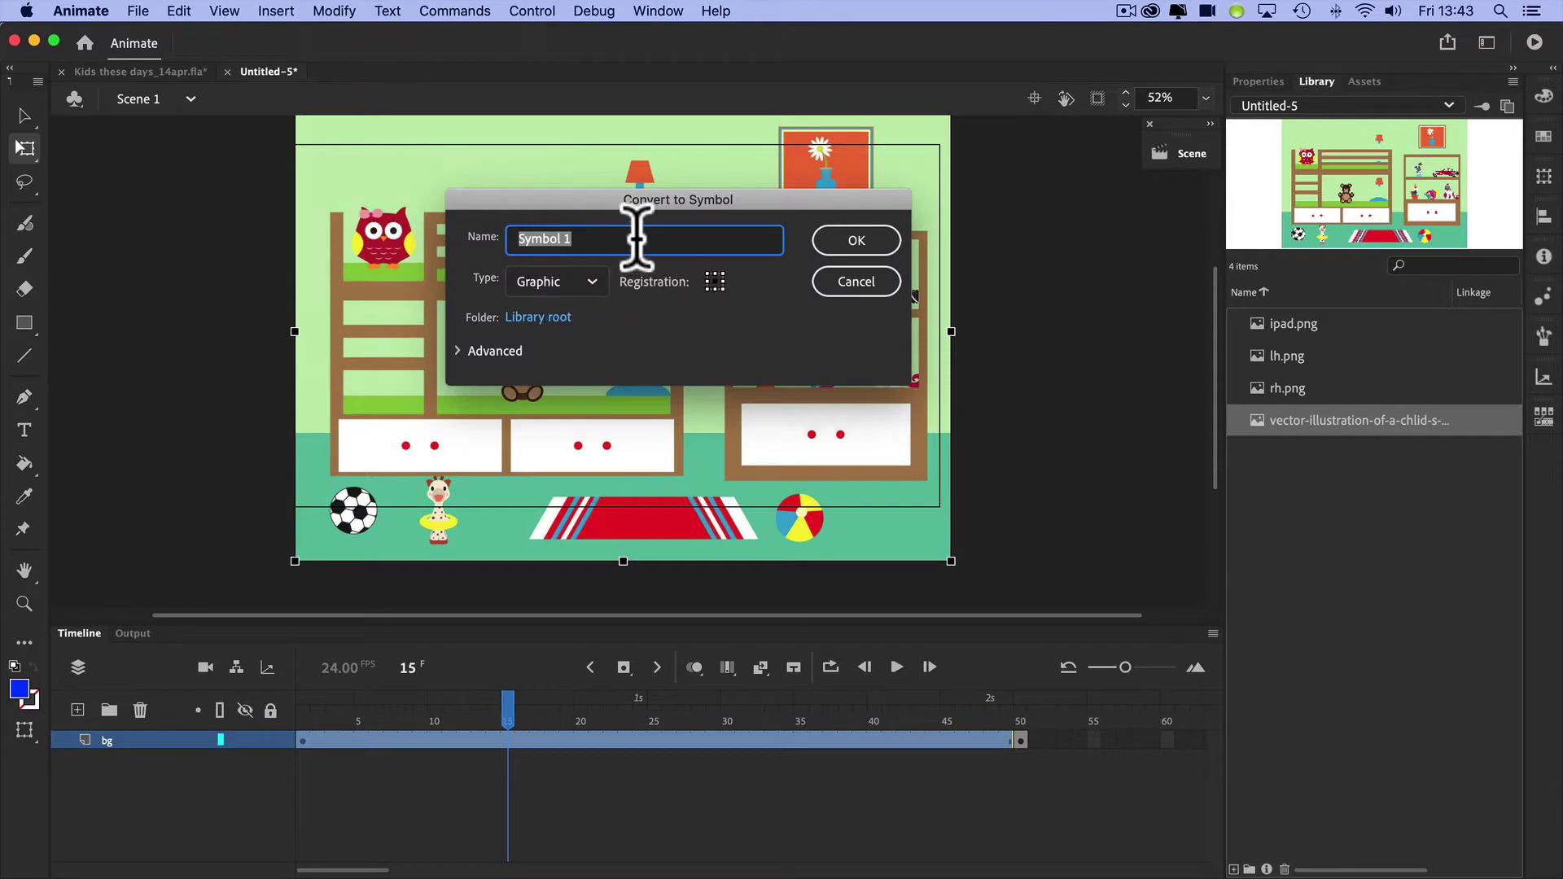
text(bg)
click(864, 244)
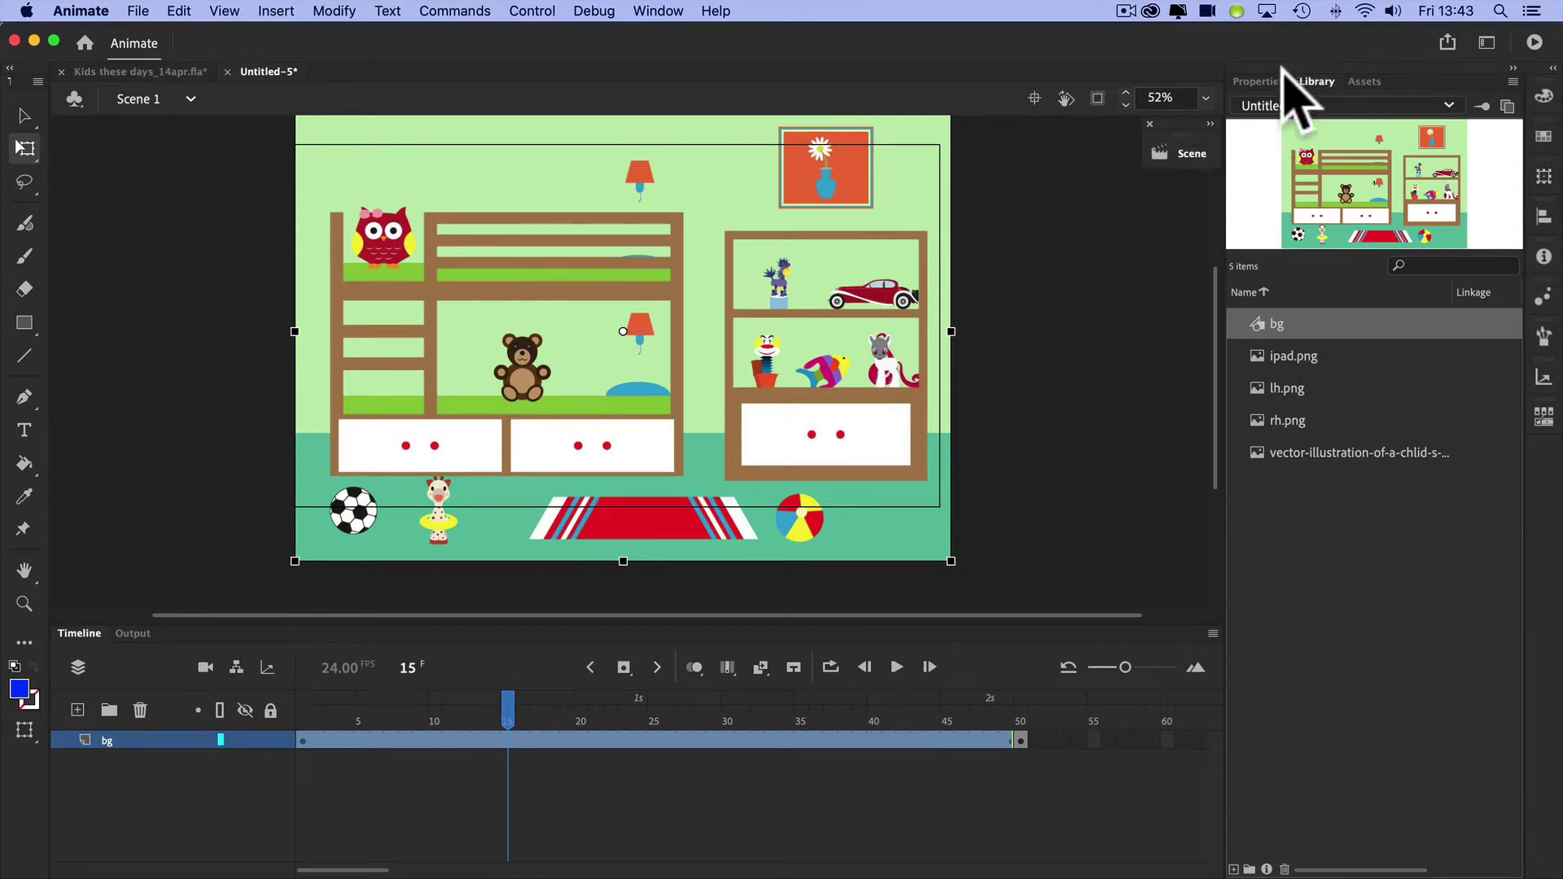
Darken the bg symbol in the first span by applying a Brightness color effect of -72%
click(1259, 82)
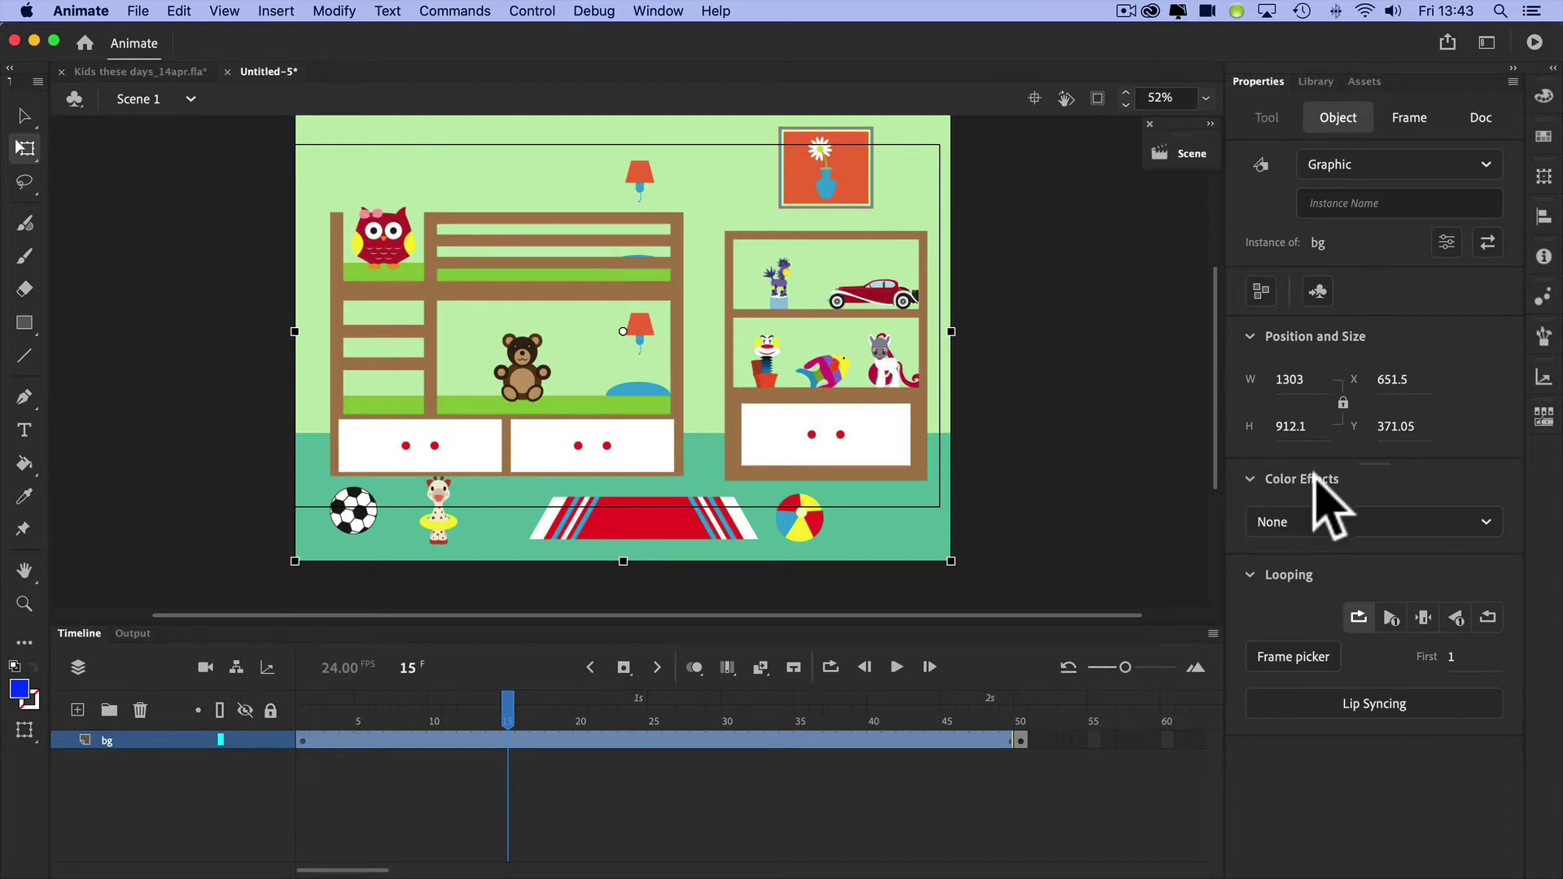
click(1456, 517)
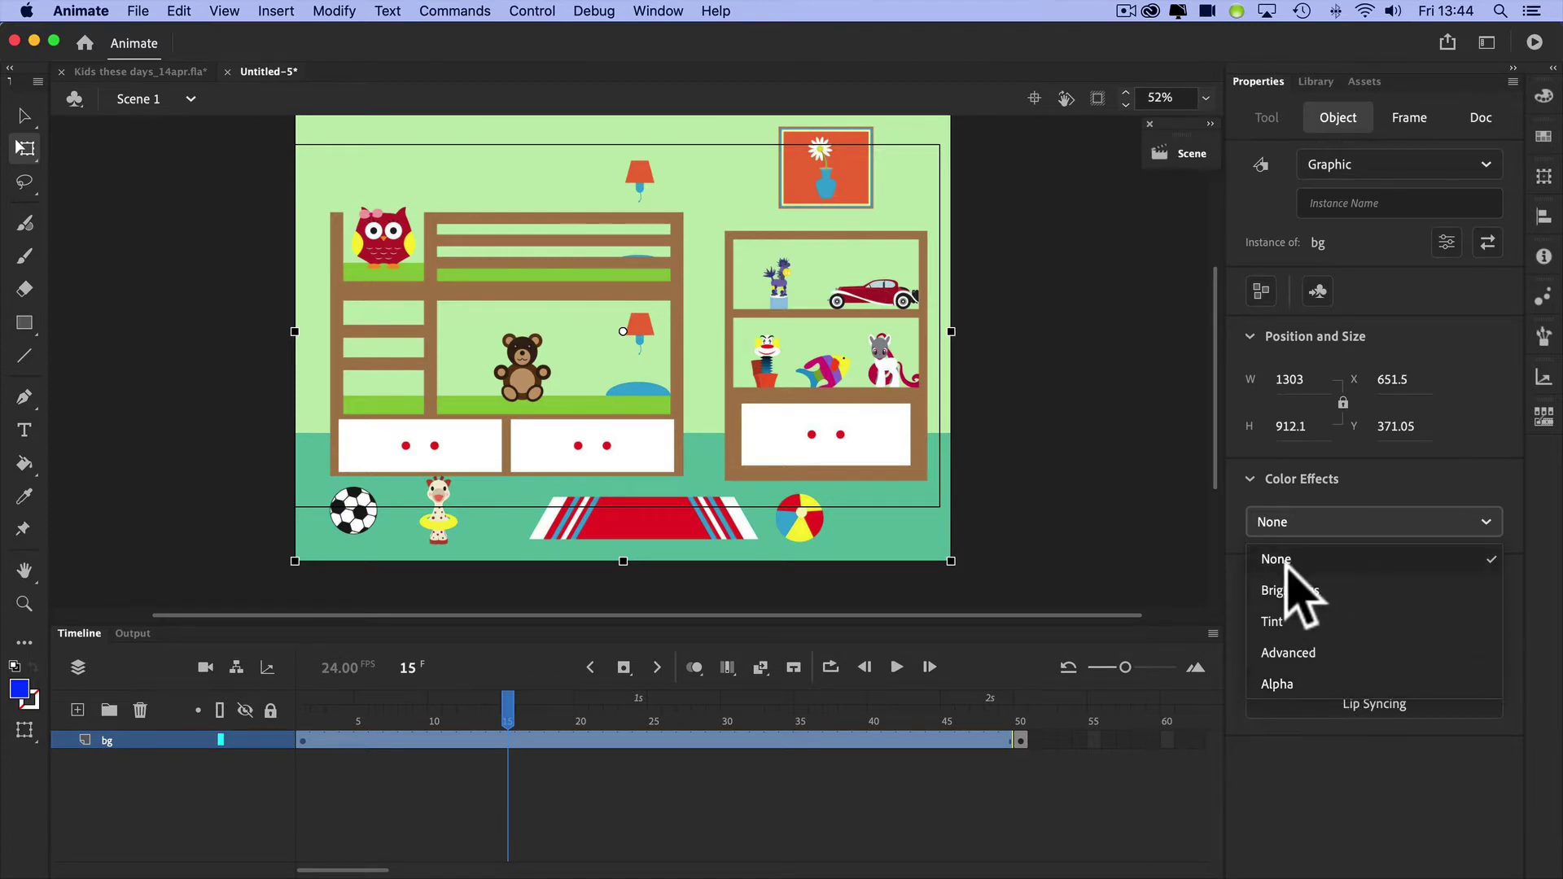
click(1302, 590)
mouse_move(1306, 578)
mouse_down()
mouse_move(1498, 578)
mouse_move(1290, 579)
mouse_up()
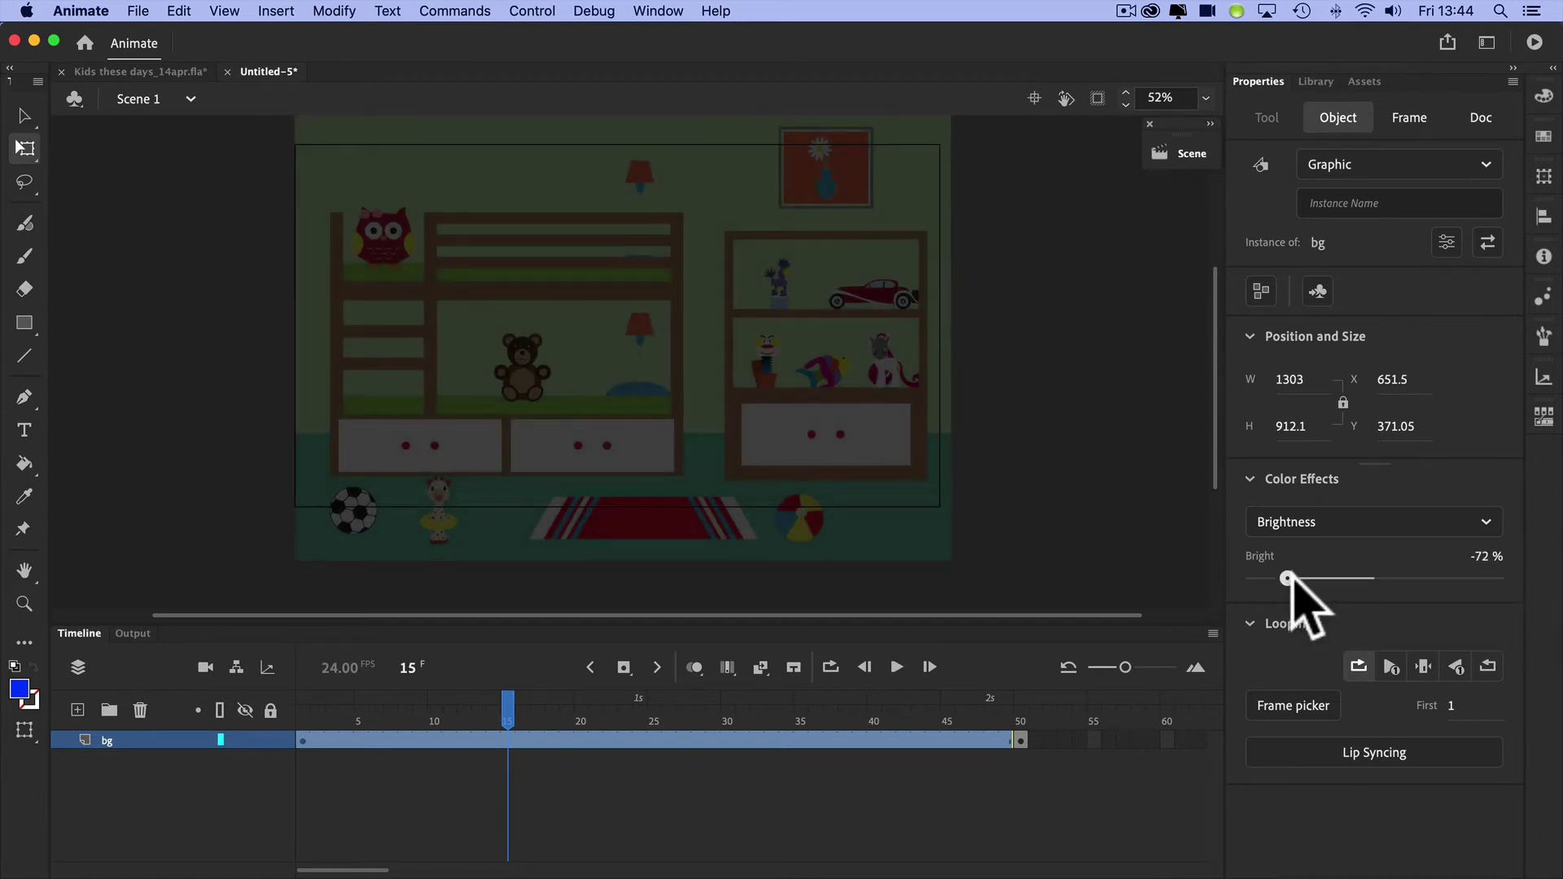
drag(1286, 578, 1287, 578)
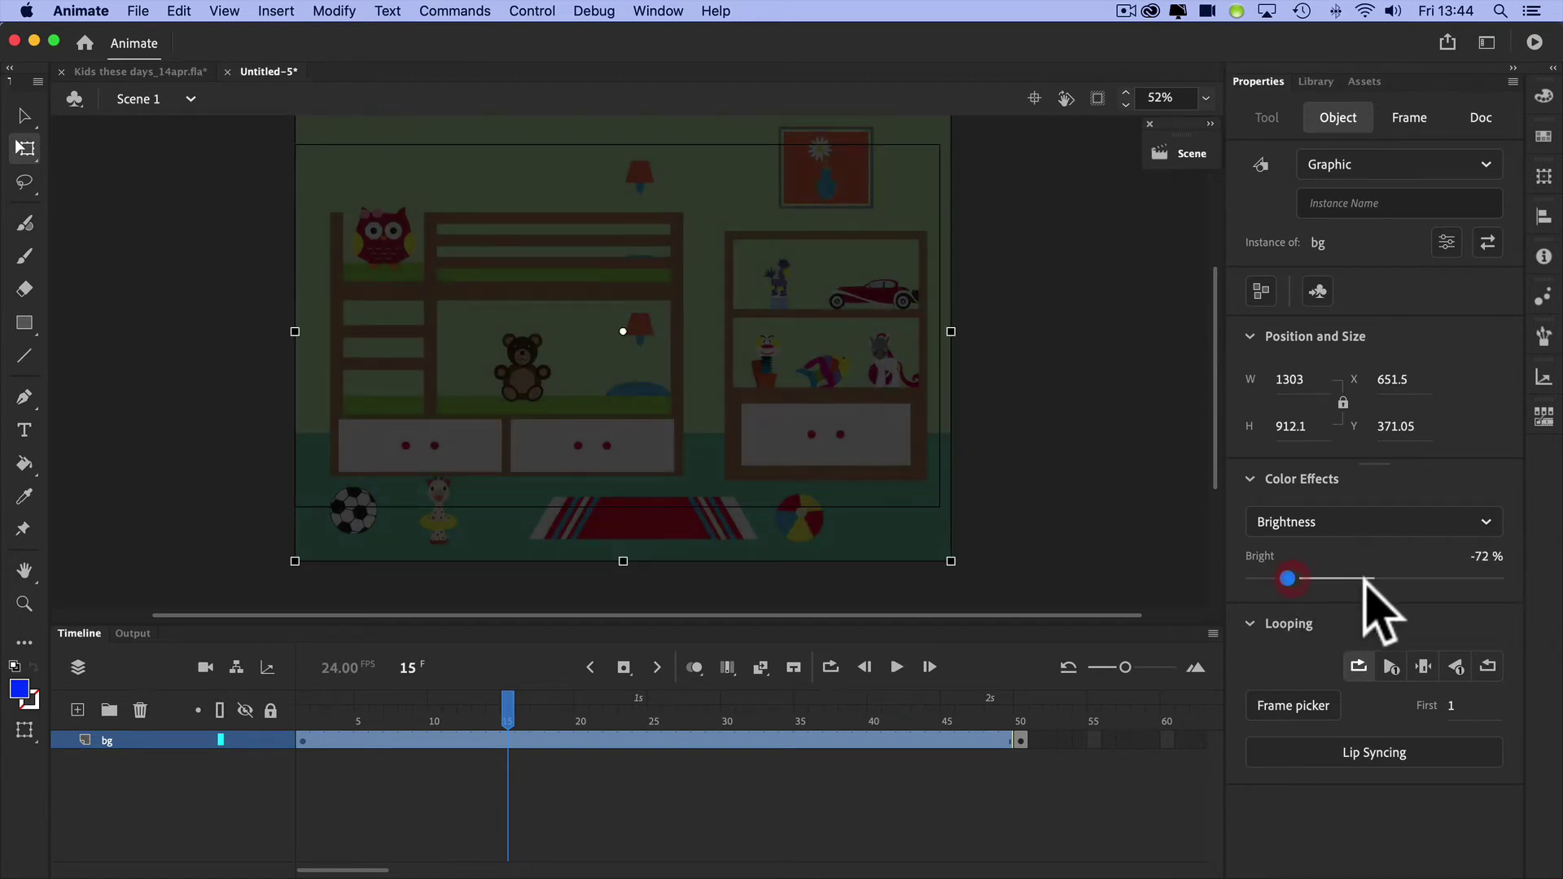
click(1045, 817)
click(1058, 847)
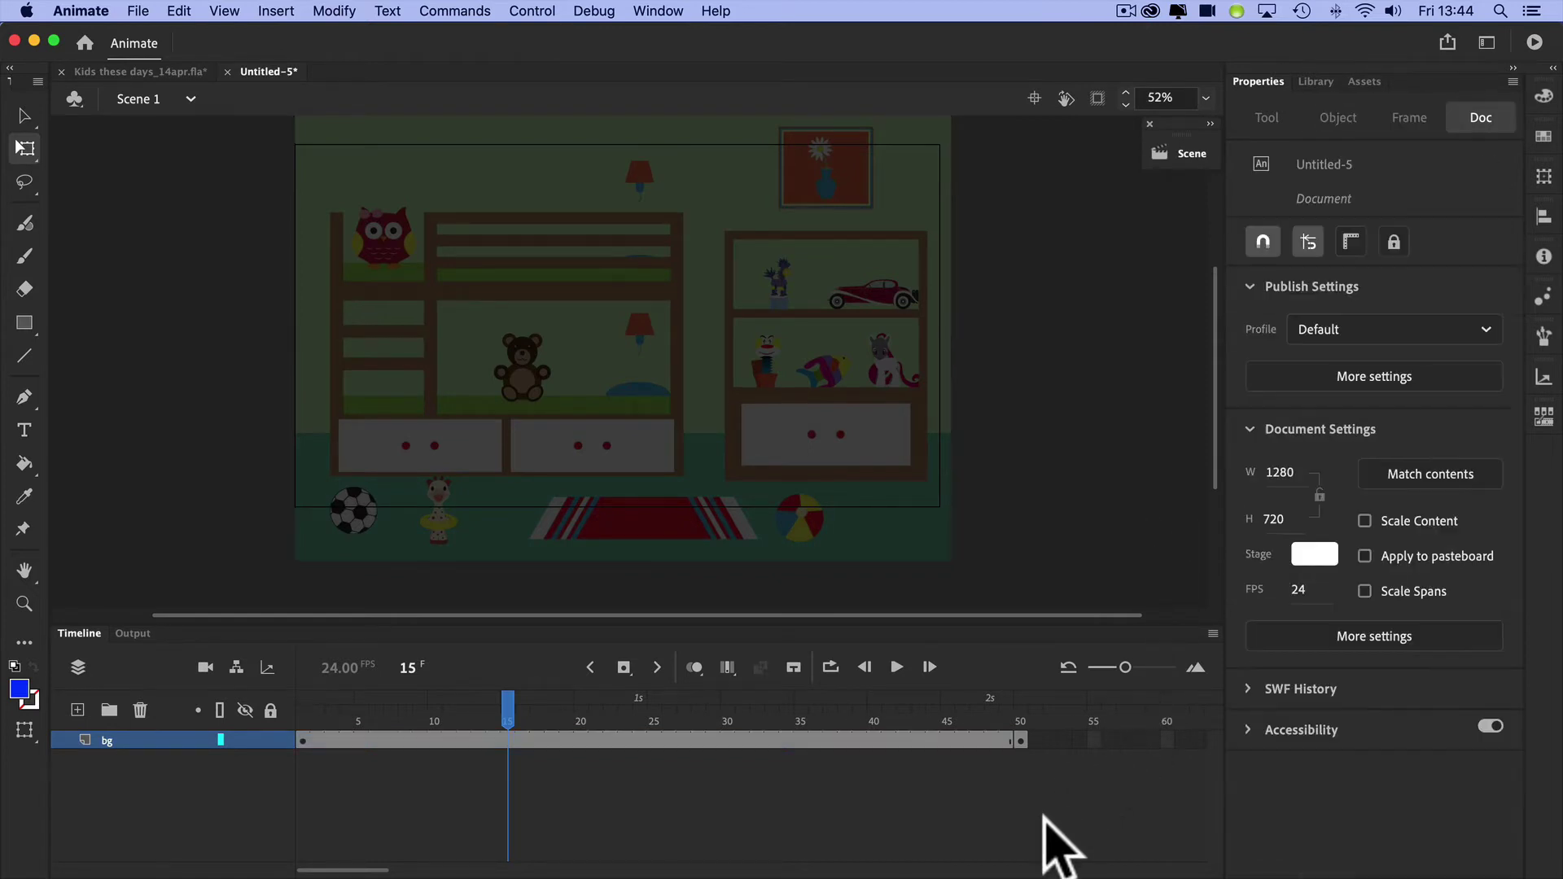
Remove the bright keyframe at frame 50 of the bg layer and insert a new keyframe there carrying the darkened room
drag(500, 704, 1032, 750)
key(comma)
click(1021, 741)
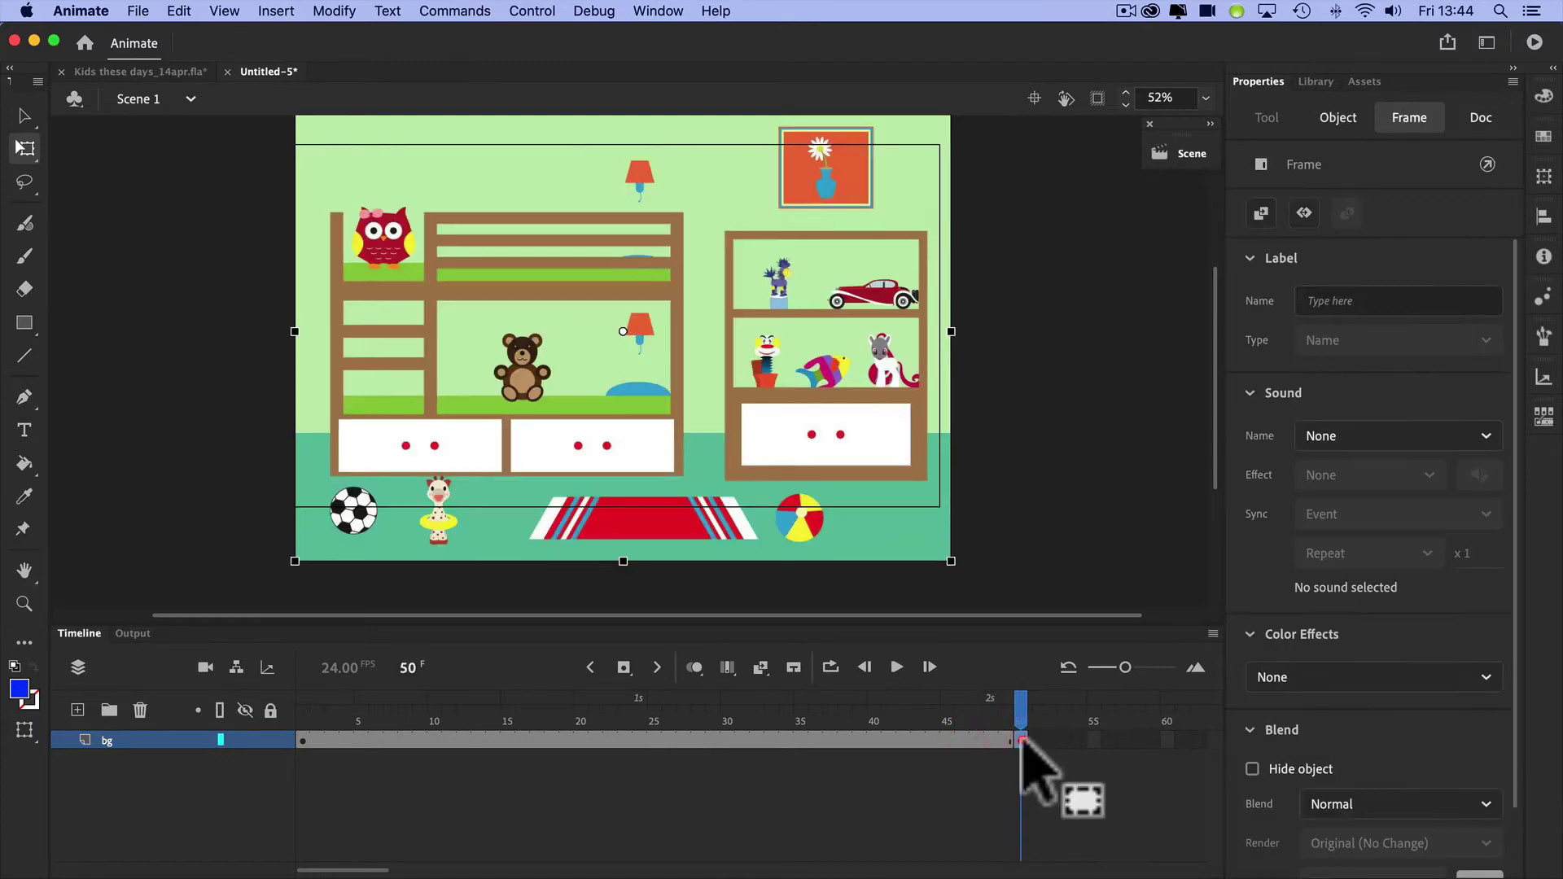
right_click(1022, 741)
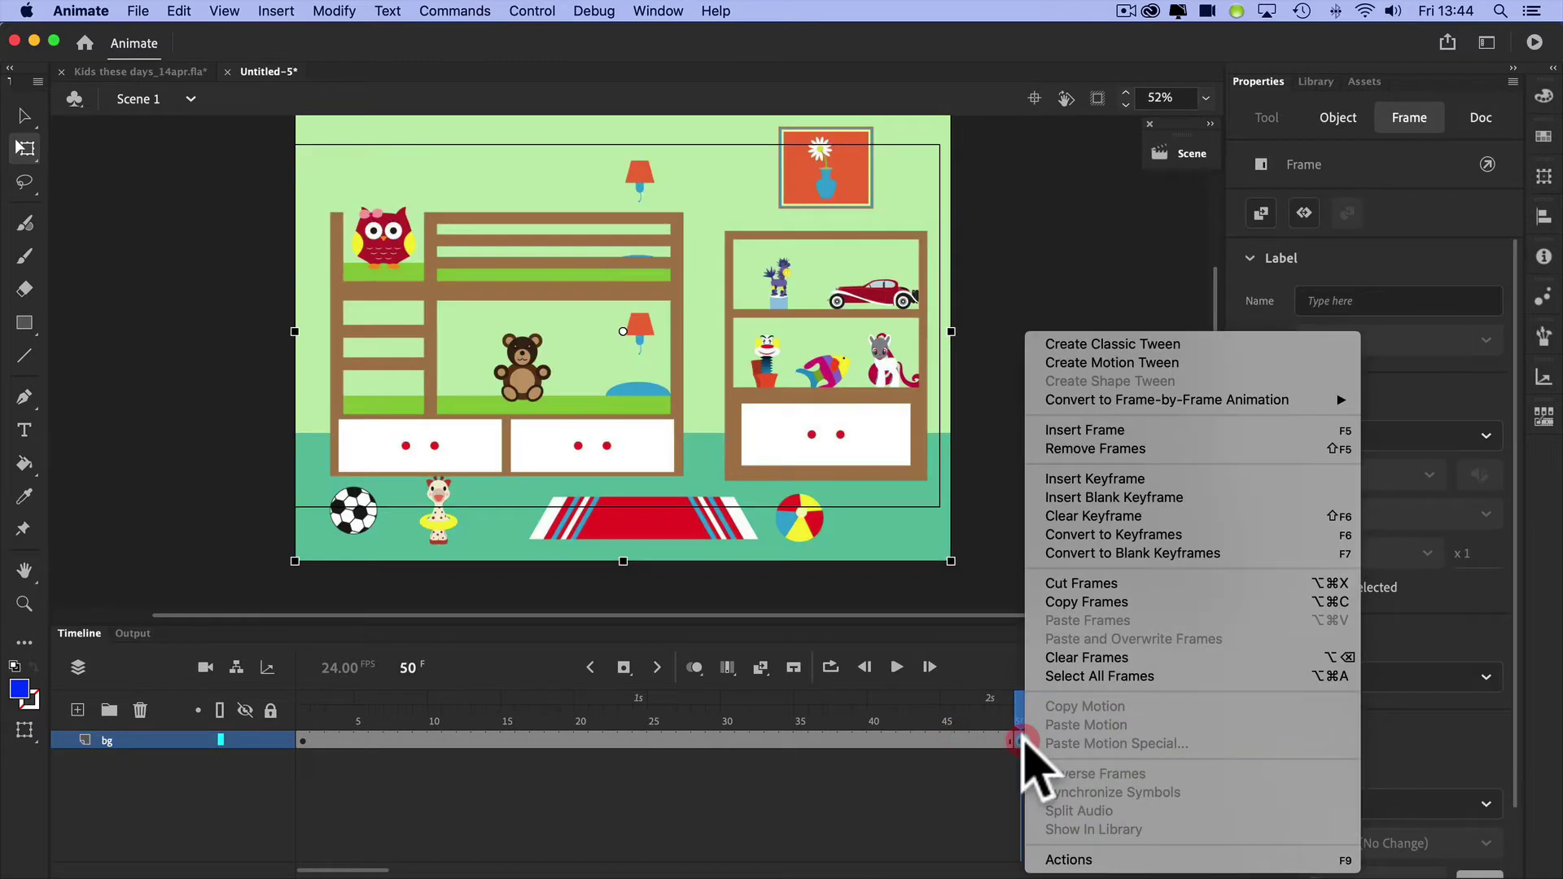
click(1091, 450)
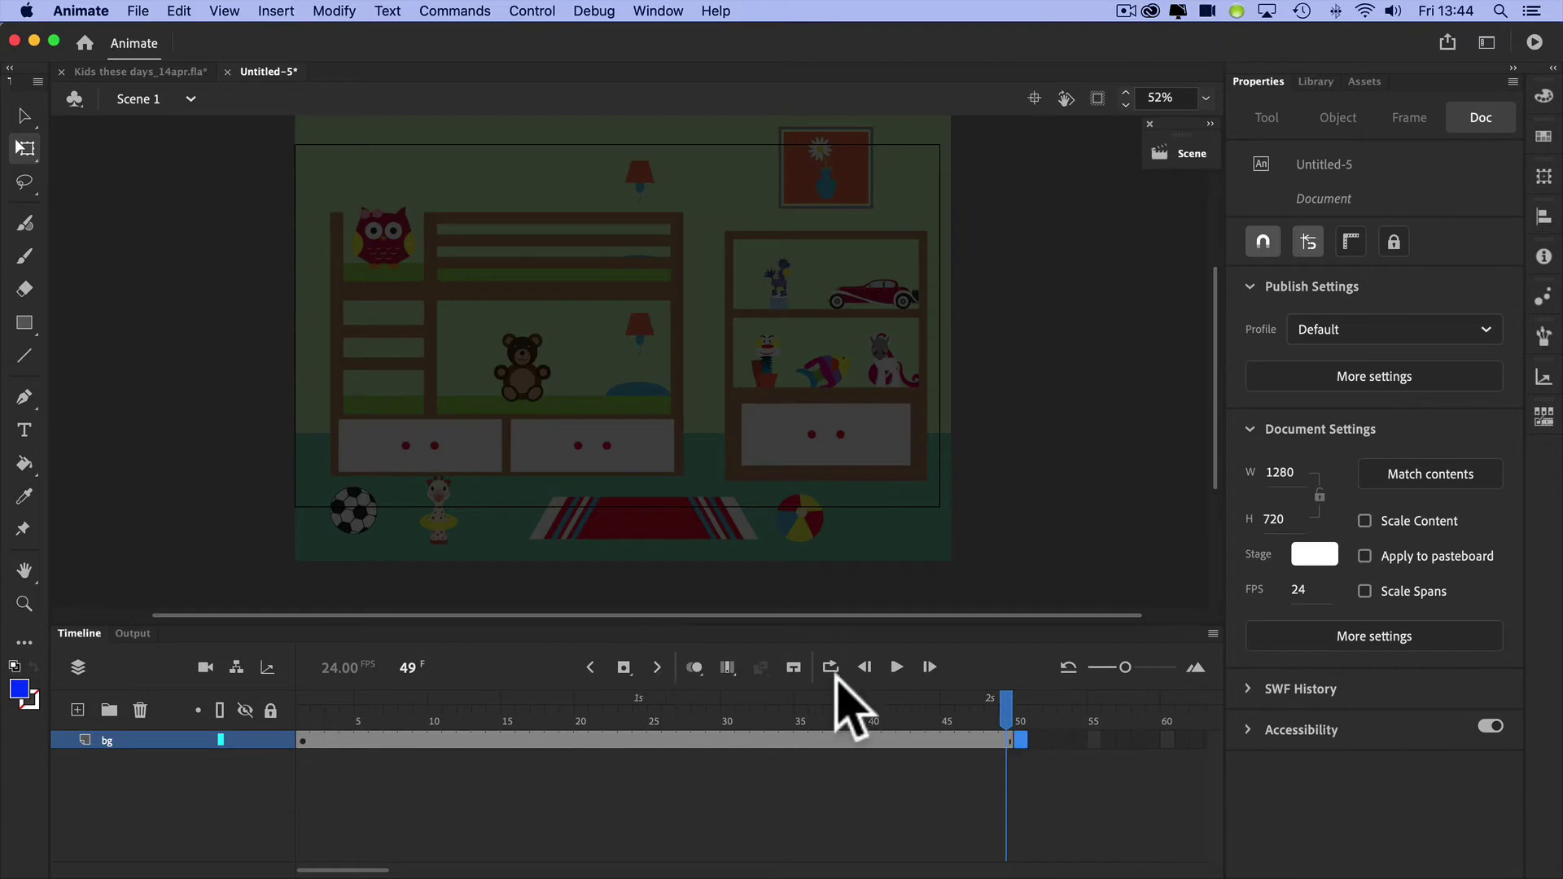
click(623, 667)
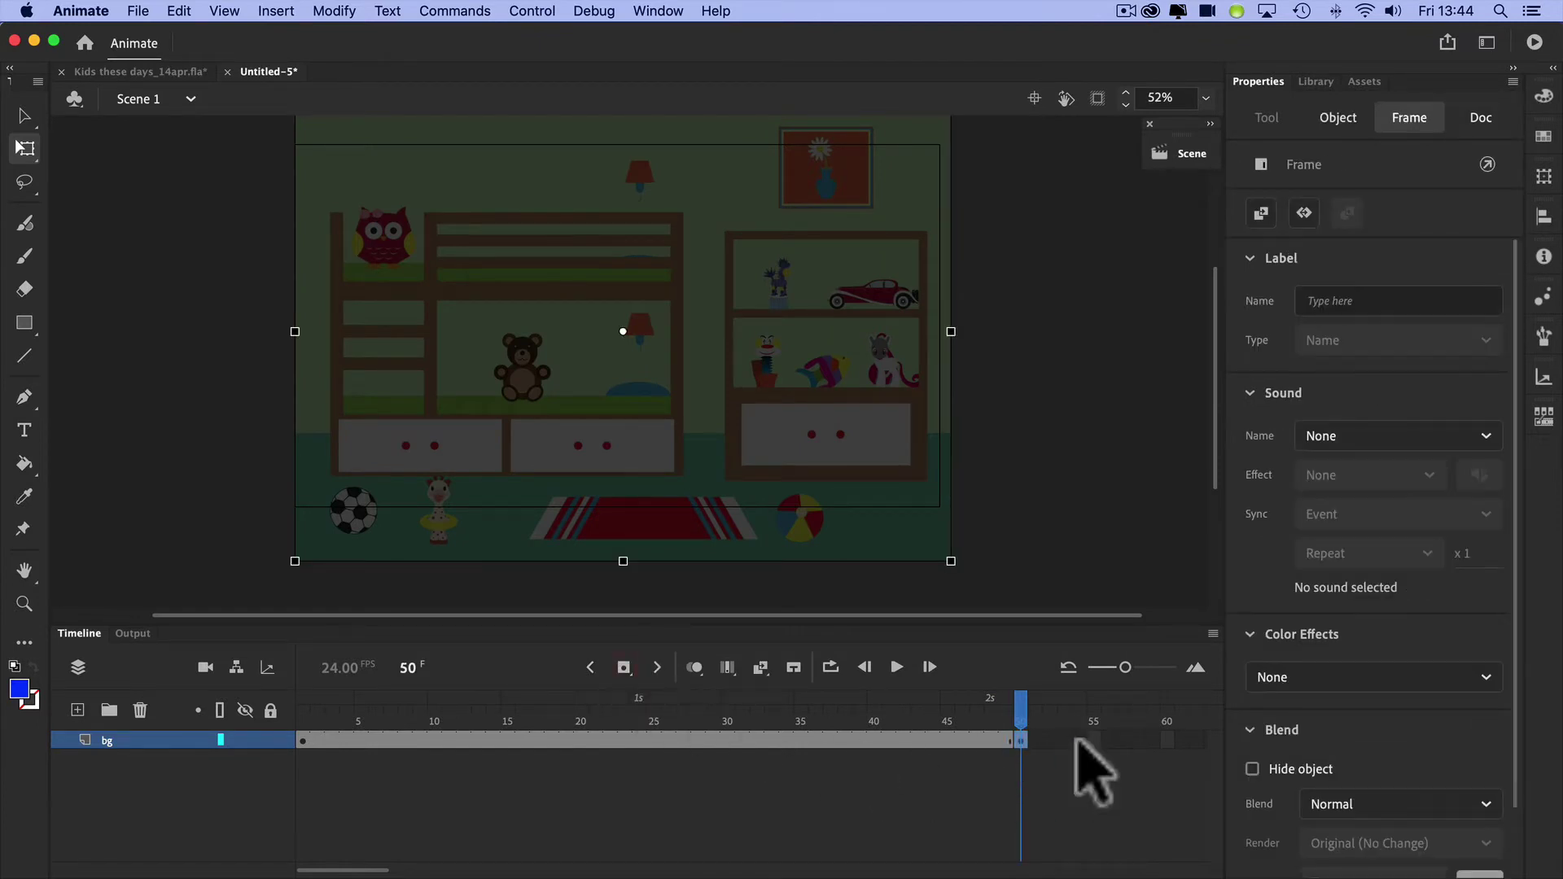
drag(1022, 739, 611, 700)
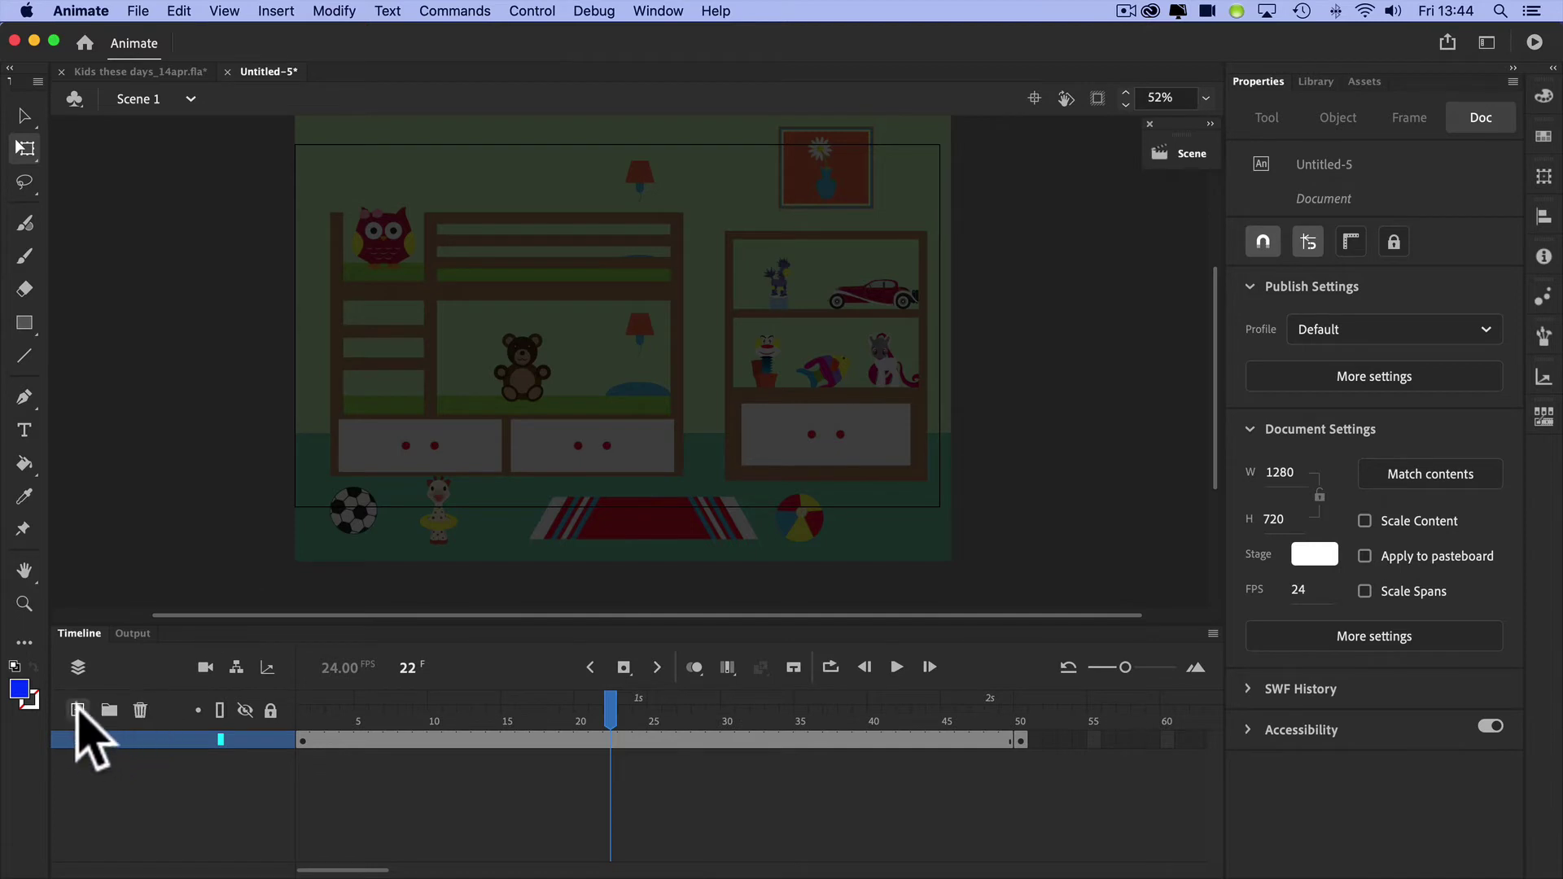
Add a new layer above the bg layer and select its first frame
click(78, 708)
click(305, 741)
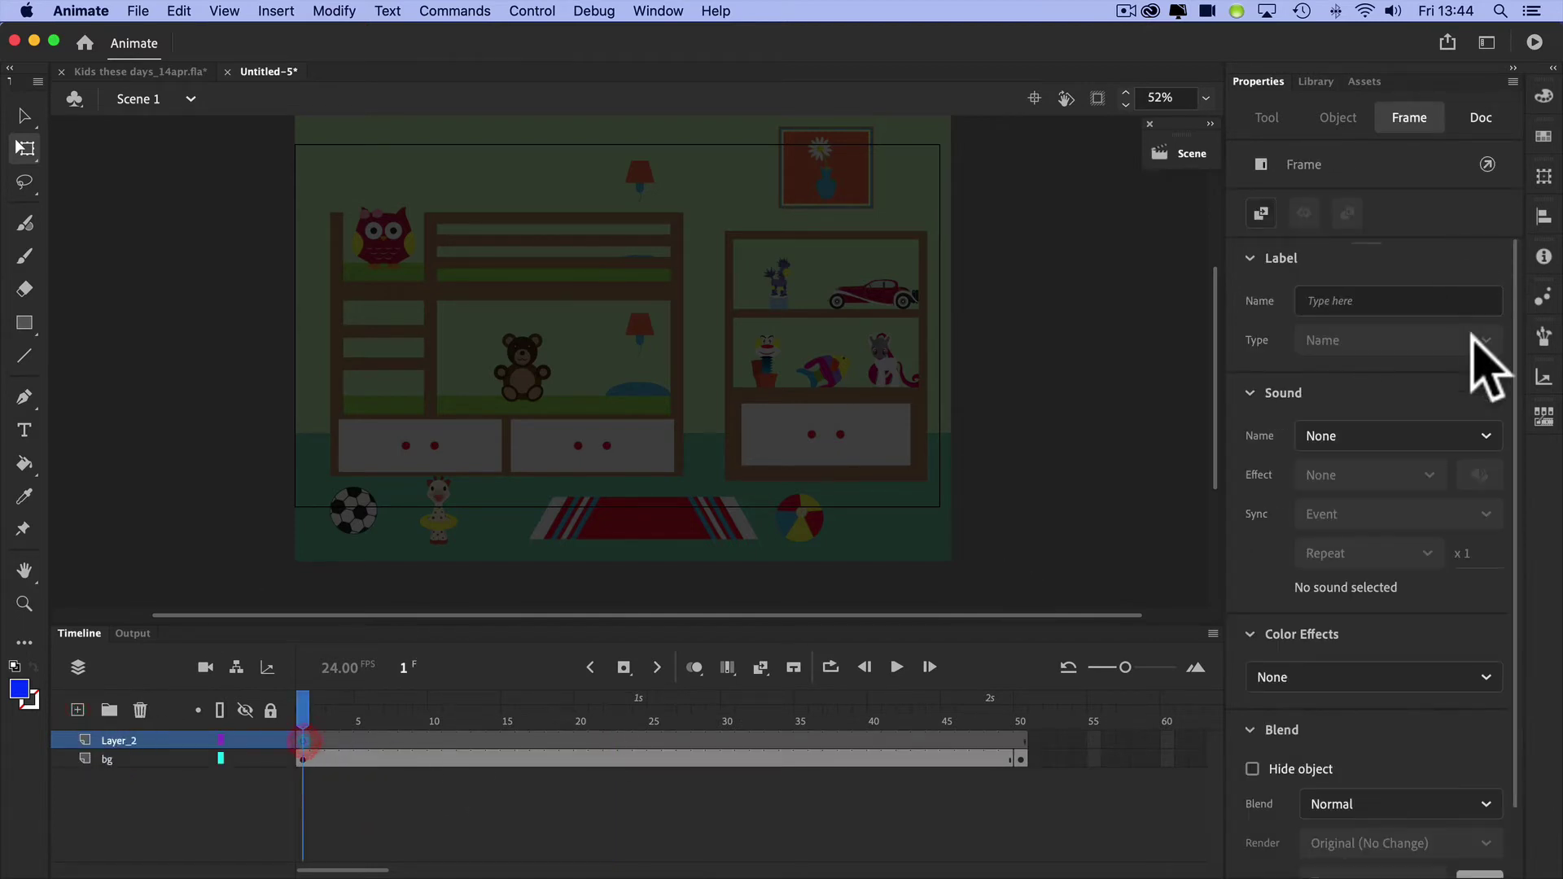
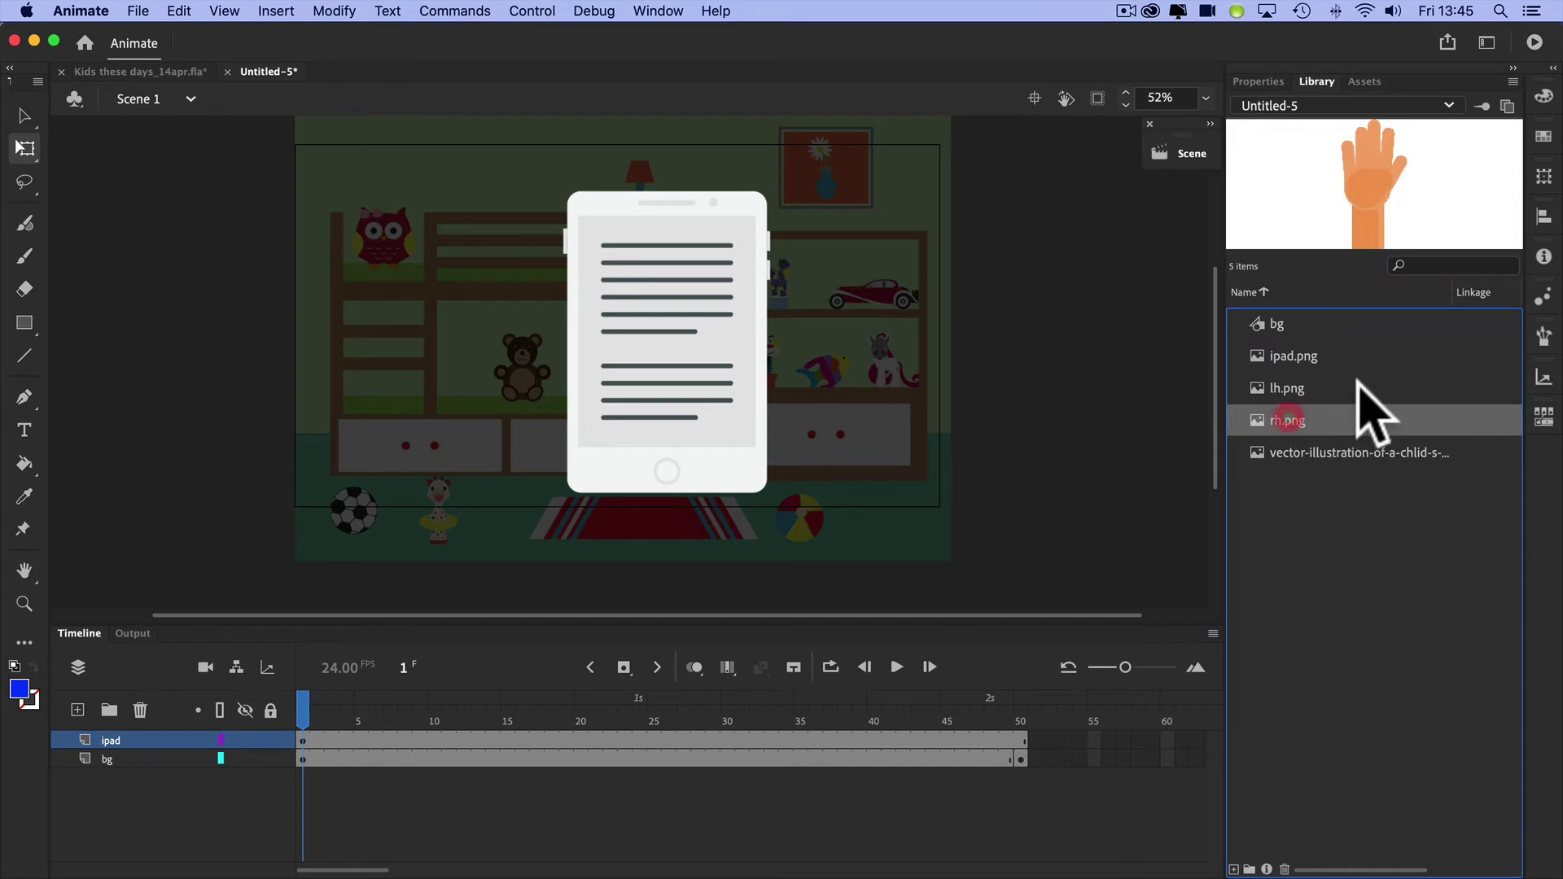
Place rh.png from the library in frame 1 of the ipad layer at the tablet's lower right and send it to the back
click(1370, 203)
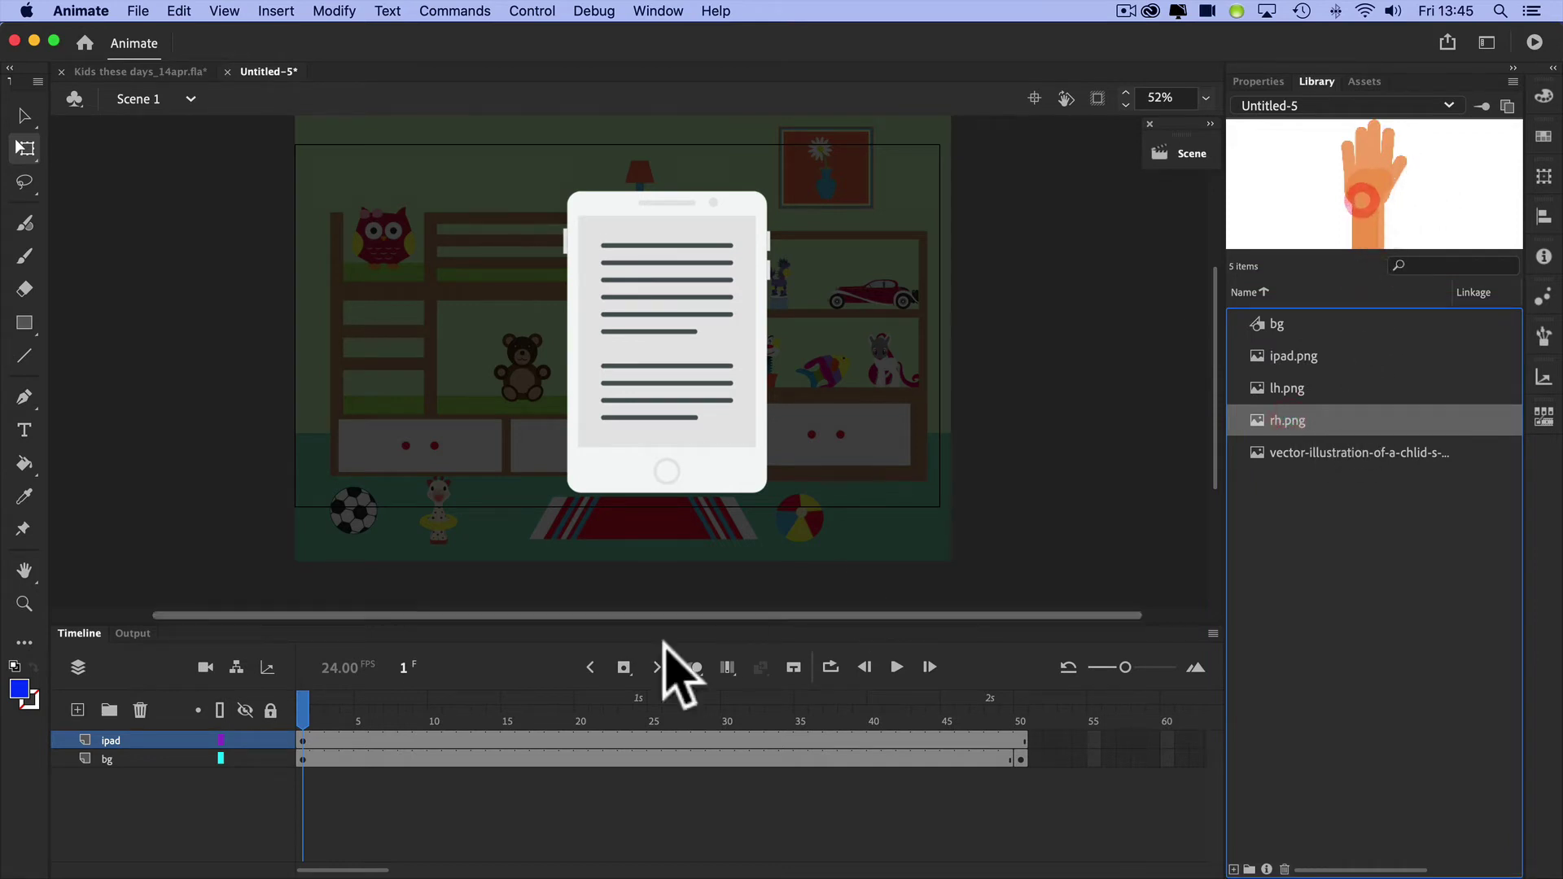
click(303, 742)
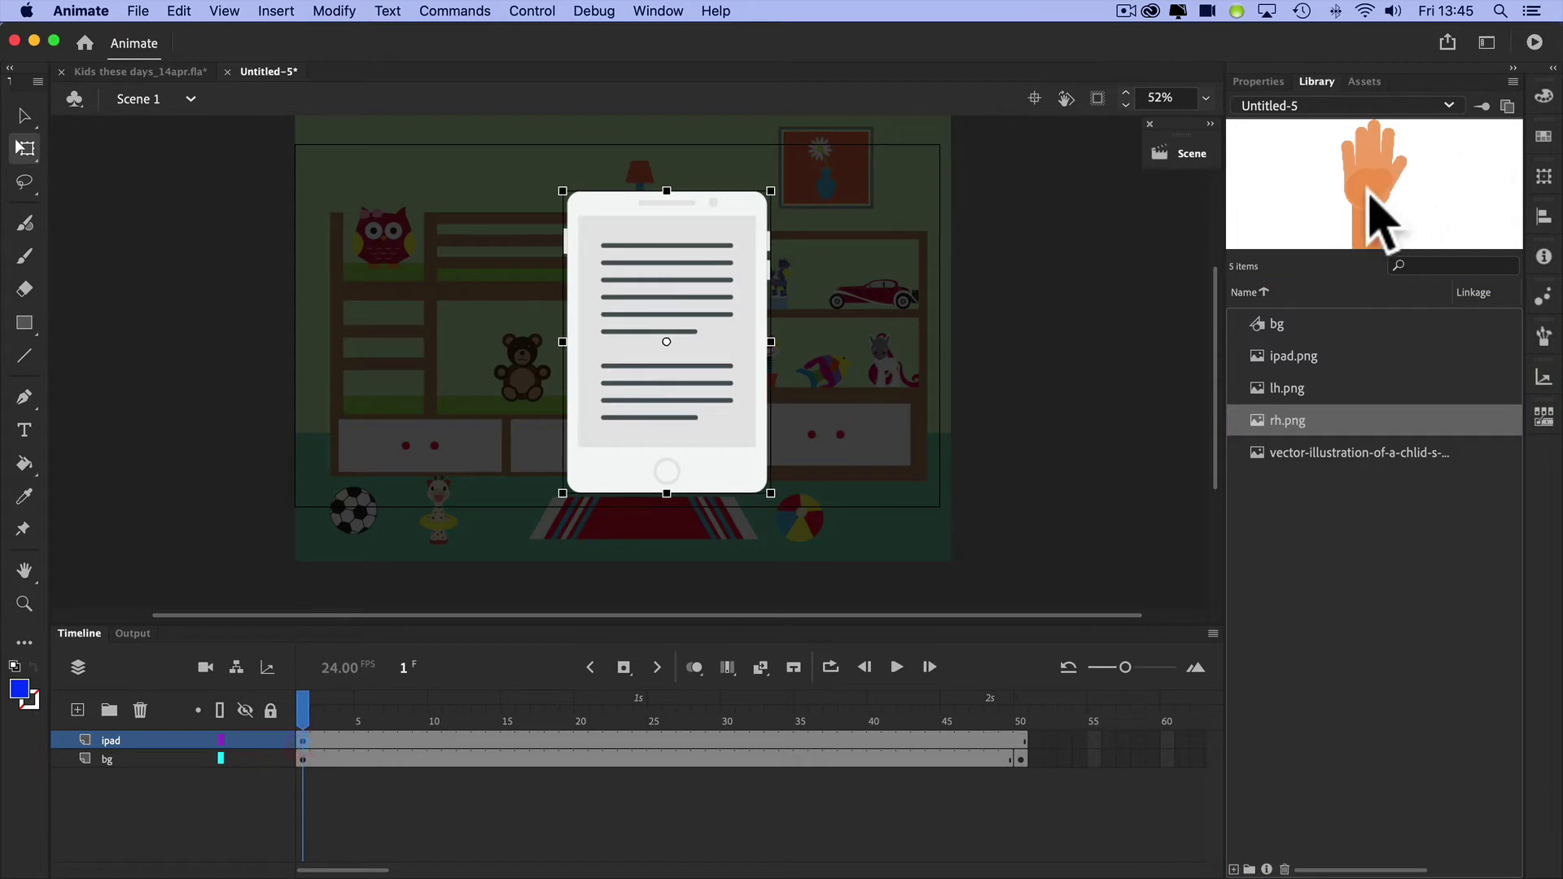
drag(1381, 217, 758, 397)
right_click(740, 380)
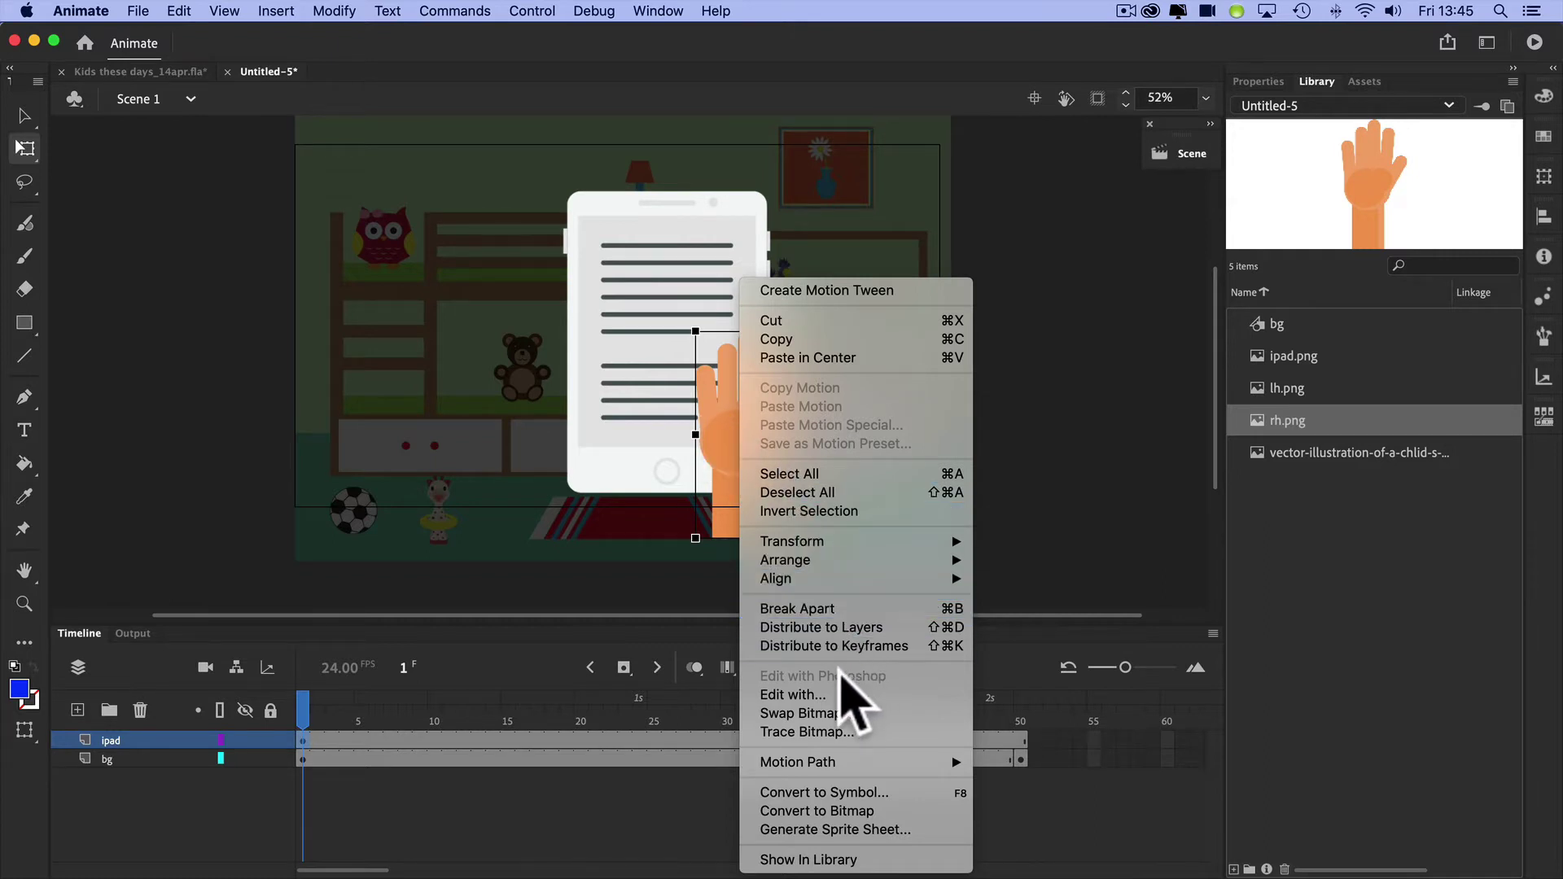
mouse_move(815, 561)
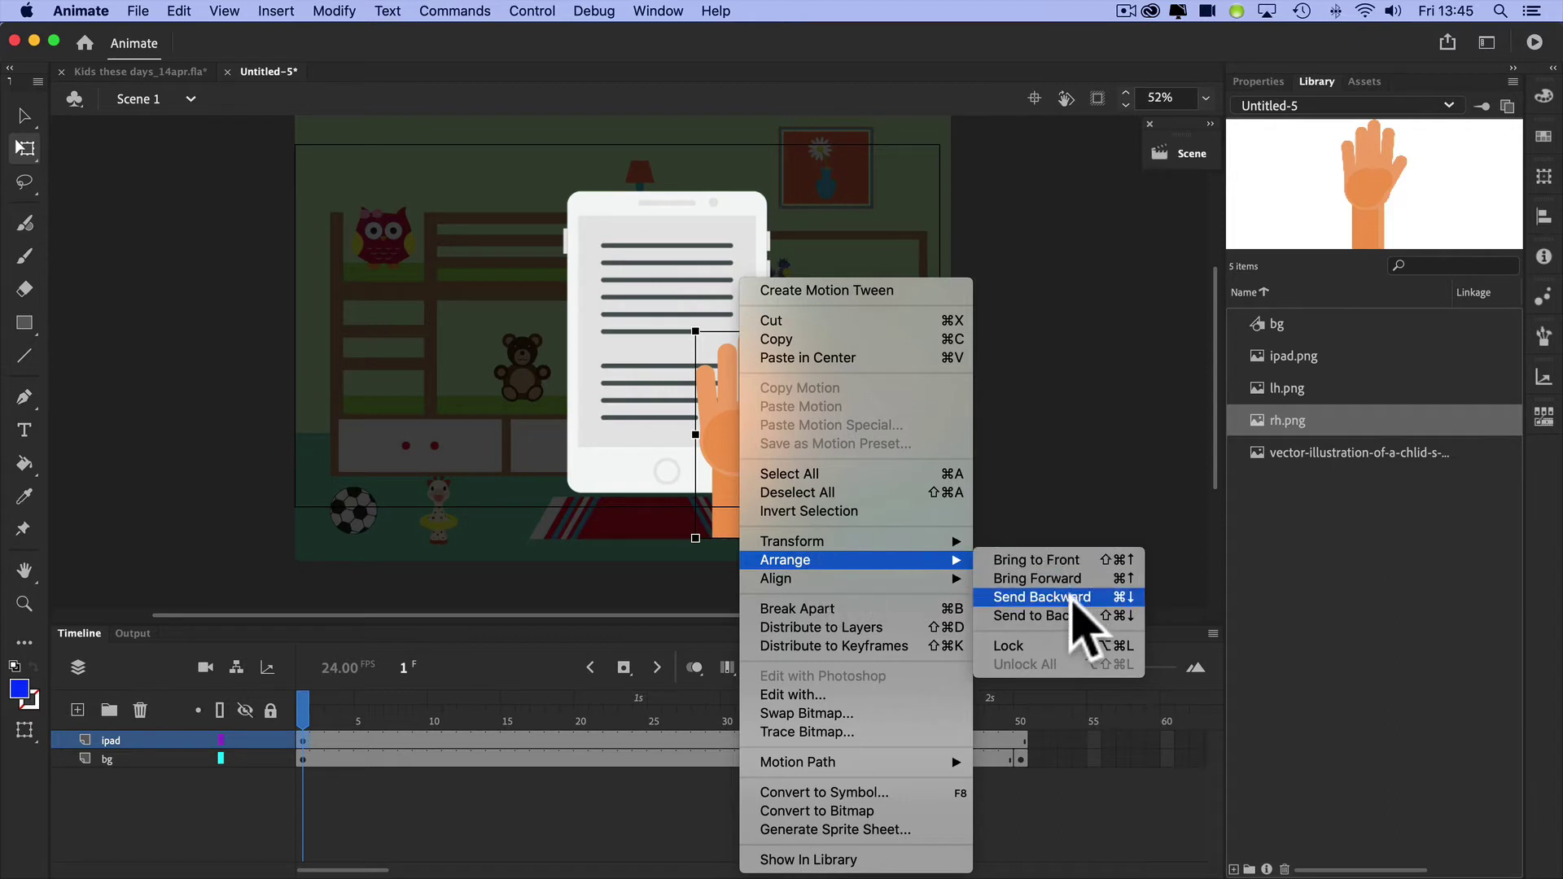
click(1056, 617)
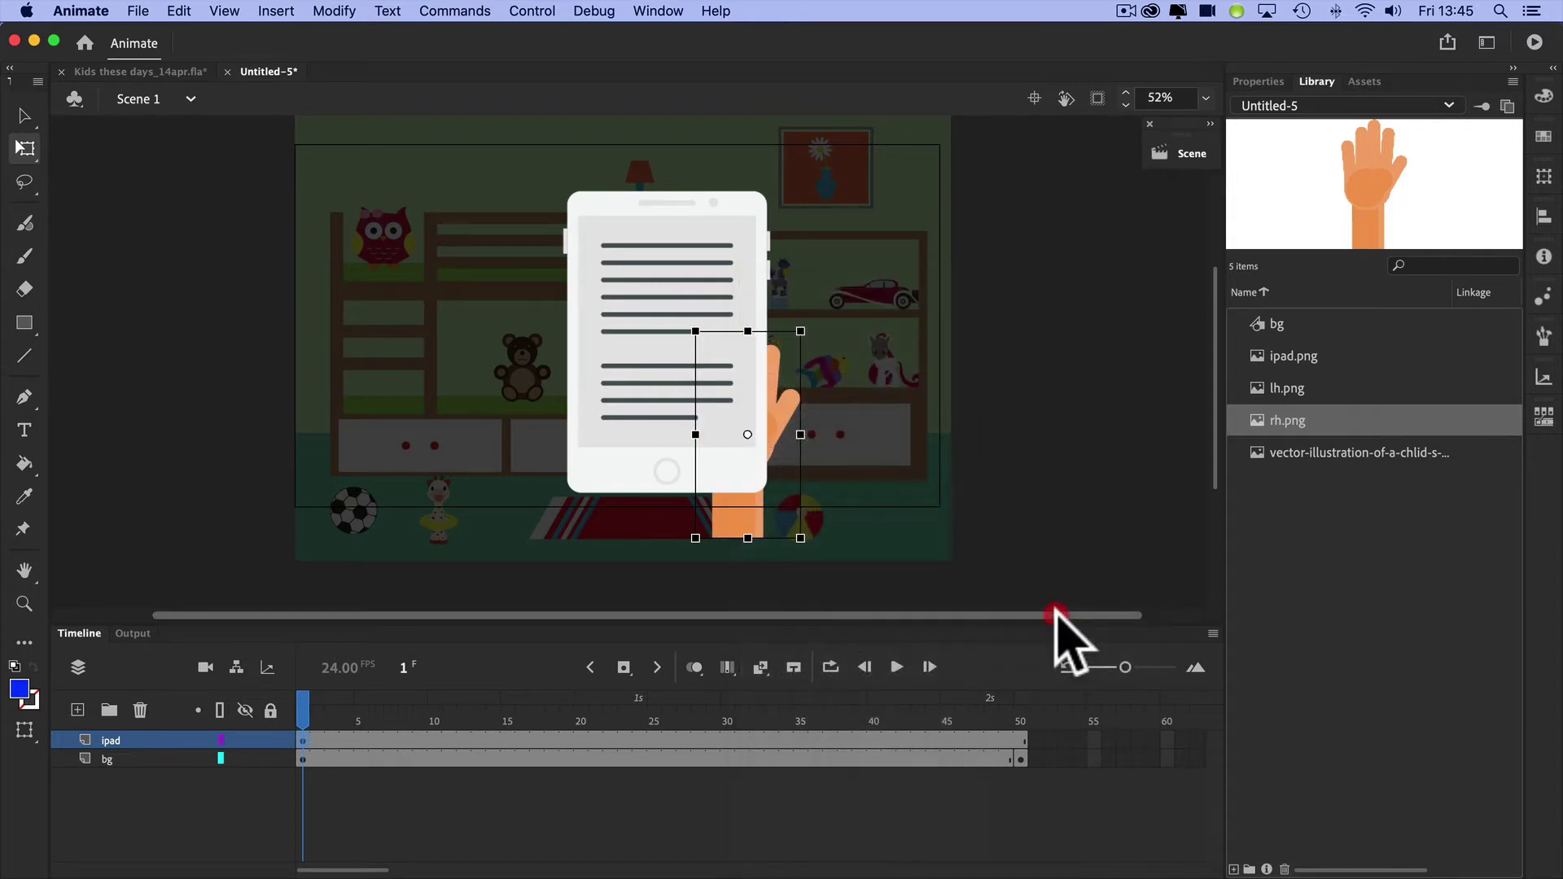
Move the tablet and hand together down to the stage's bottom edge in frame 1 and rename their layer ipadhand
shift+click(611, 401)
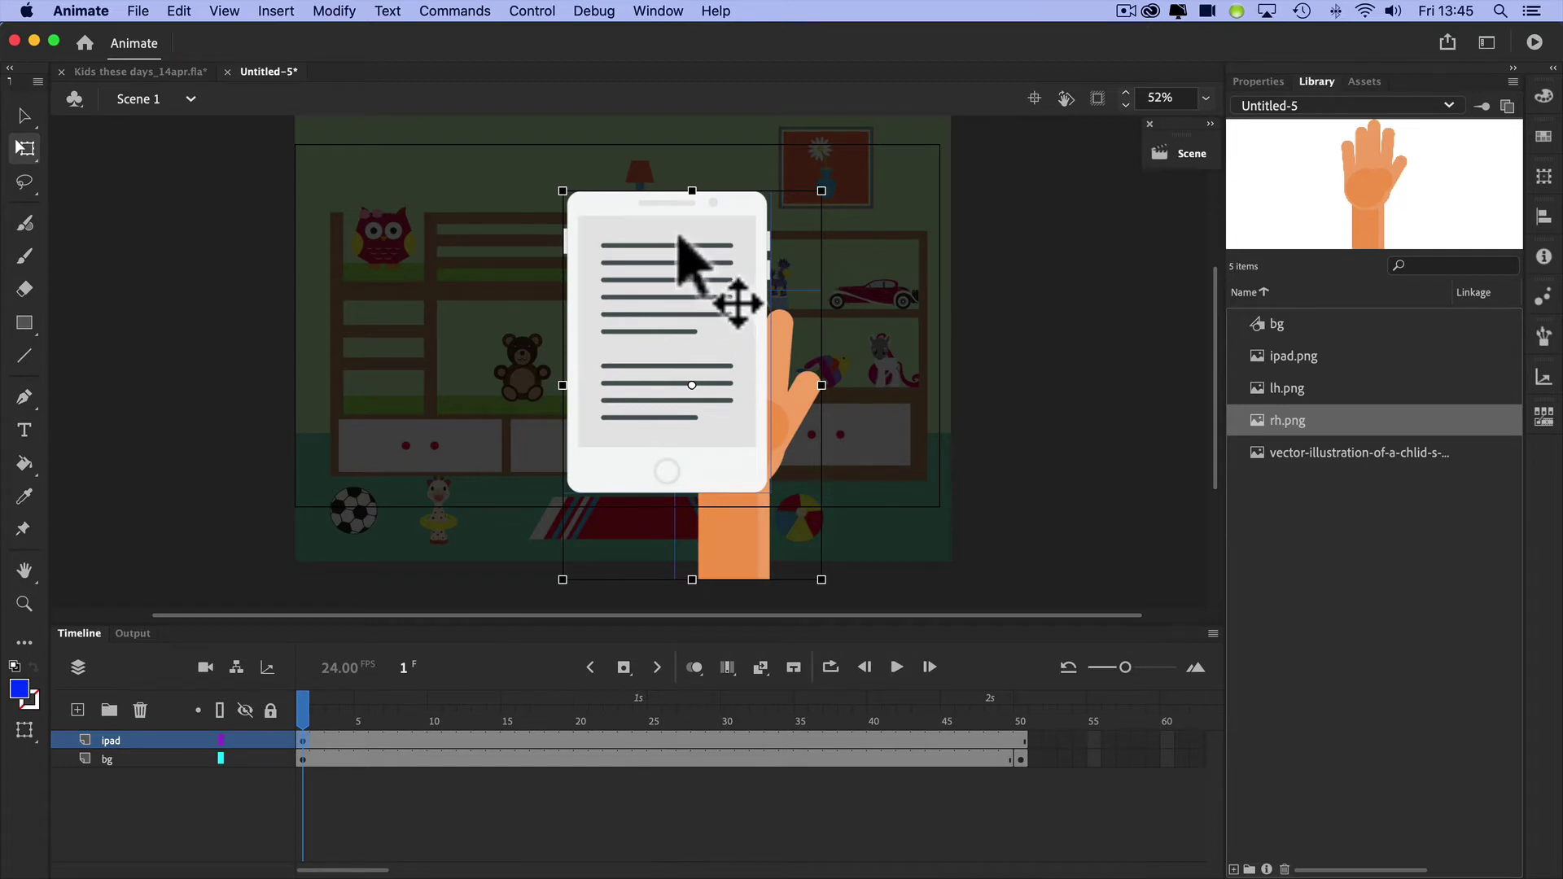
drag(680, 237, 688, 557)
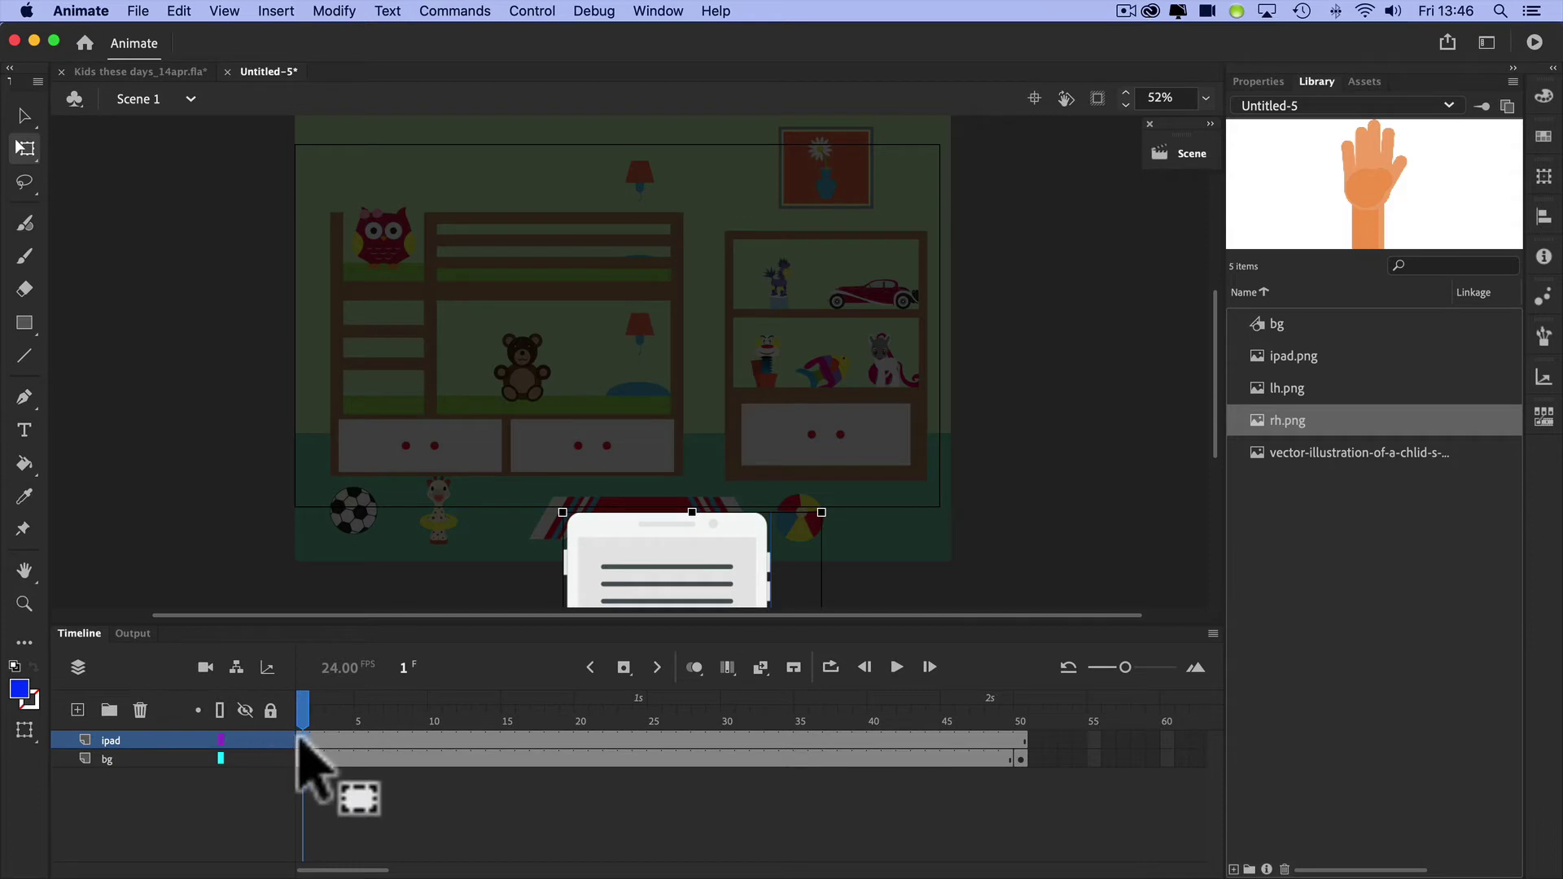
click(126, 740)
double_click(114, 740)
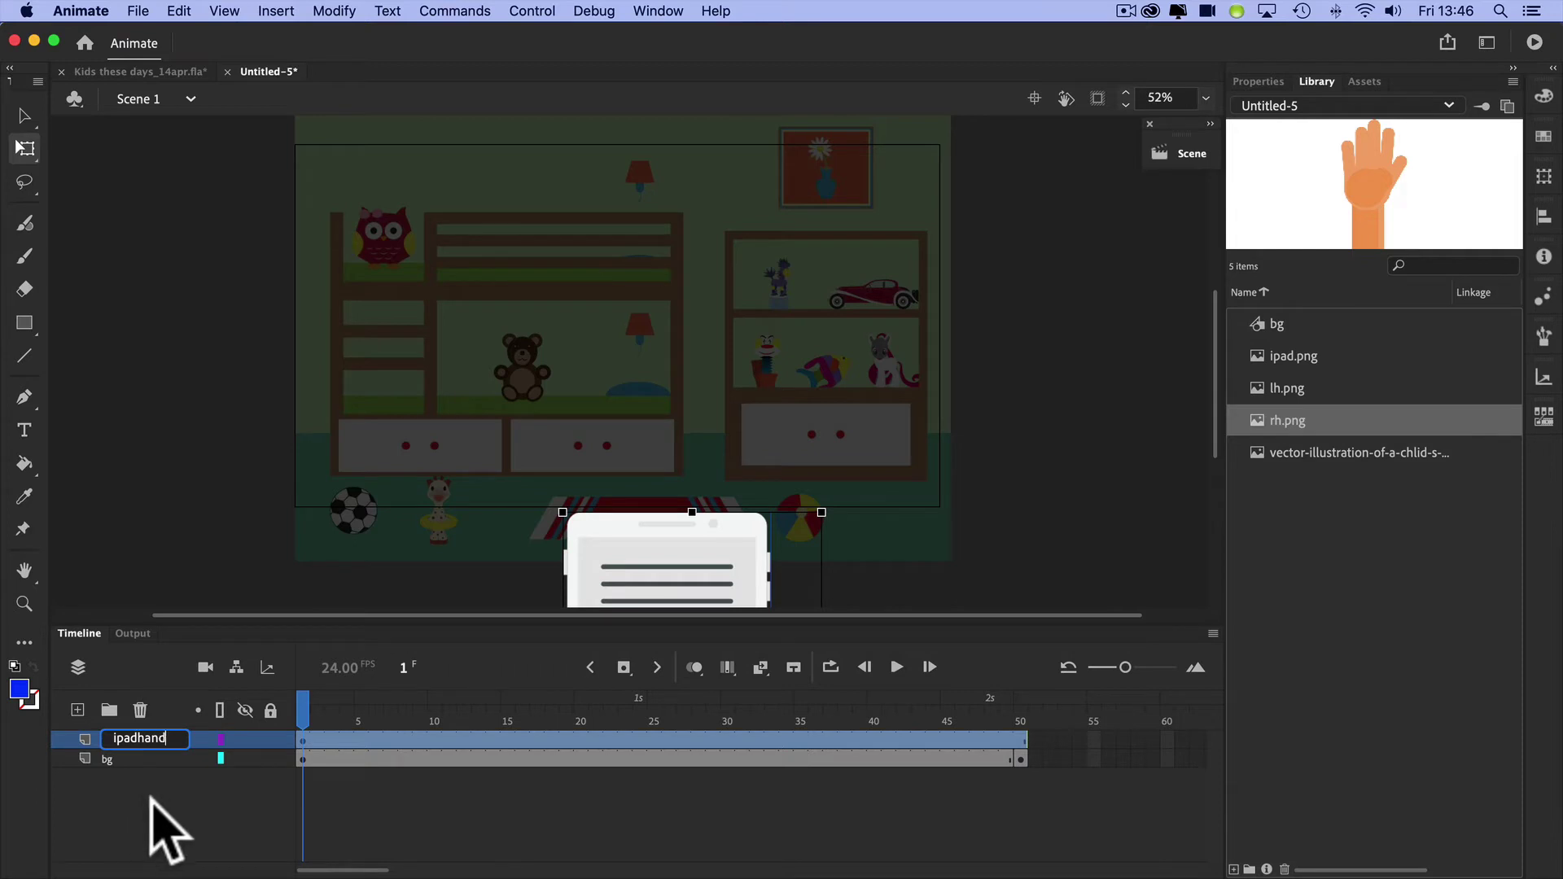
key(Return)
Insert a keyframe at frame 20 of the ipadhand layer and move the tablet and hand up to the middle of the stage
click(303, 741)
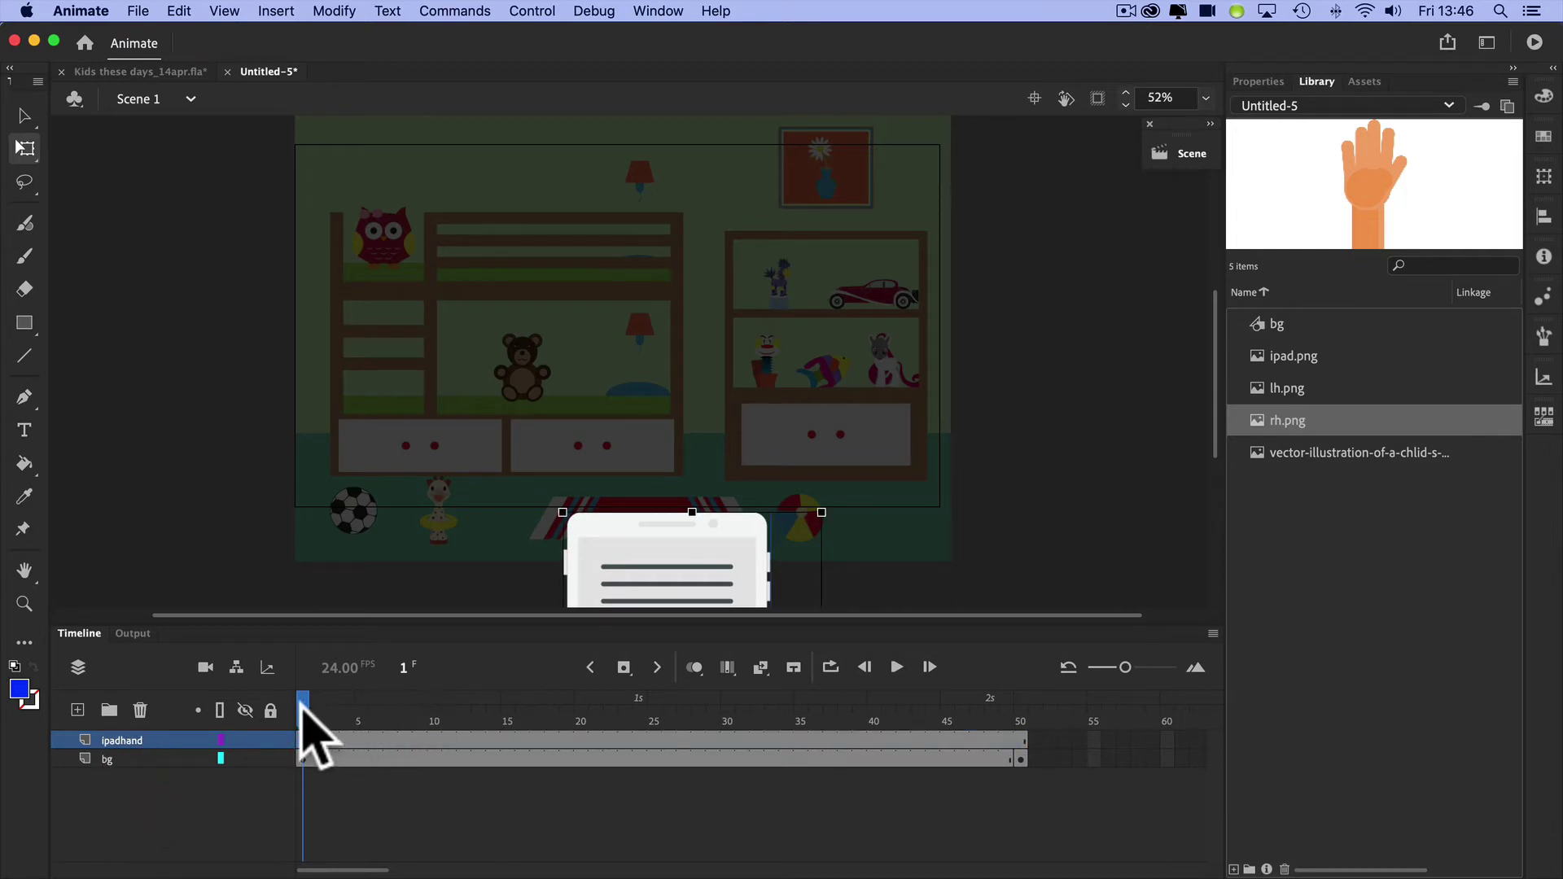
drag(301, 702, 508, 714)
click(507, 742)
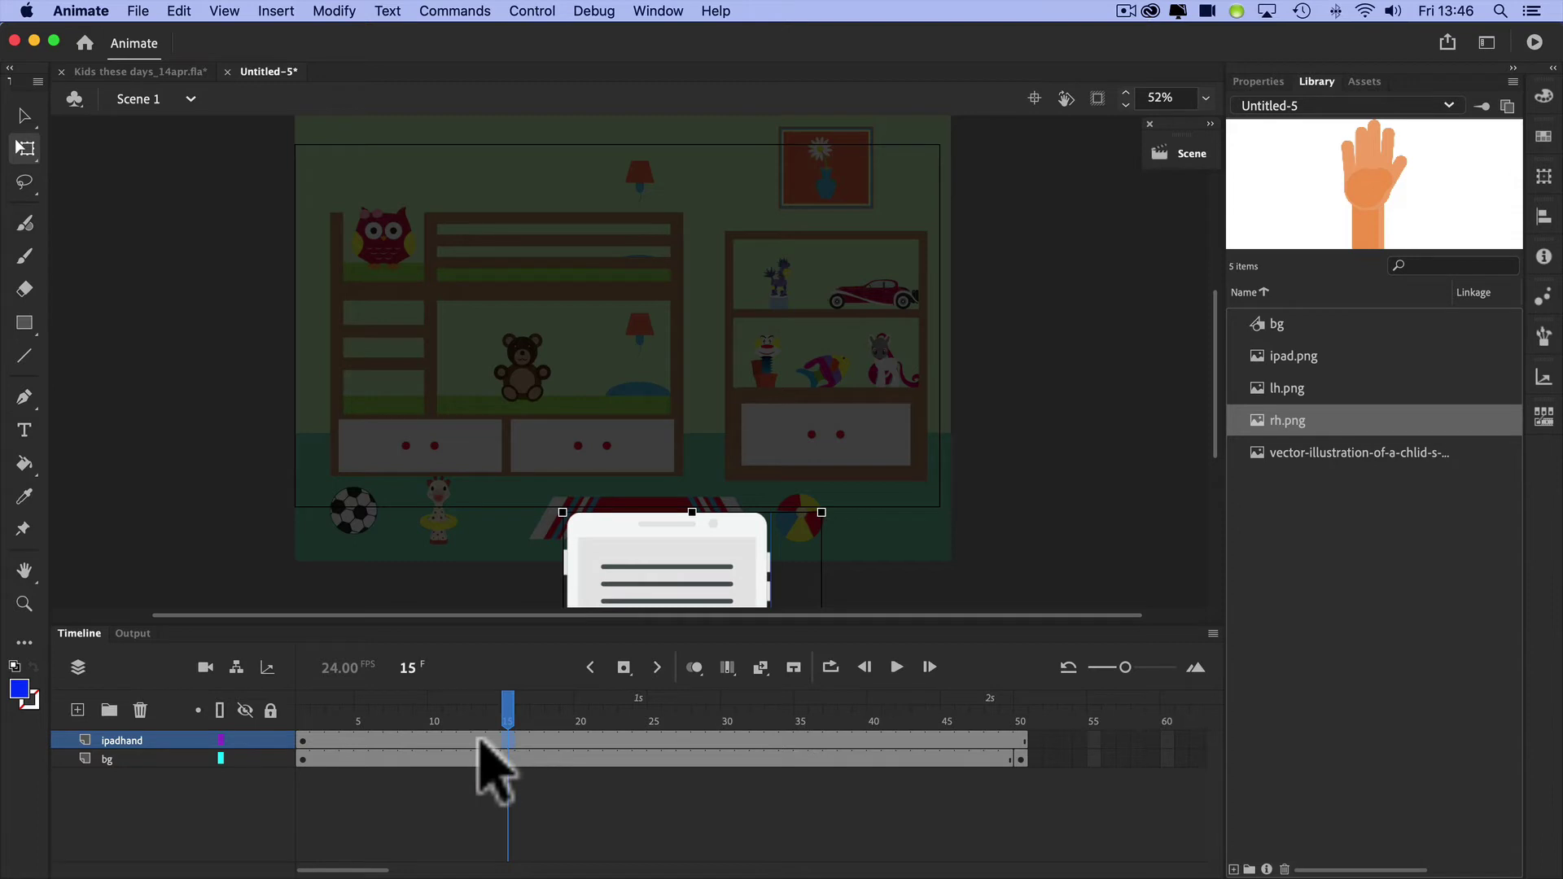
click(581, 740)
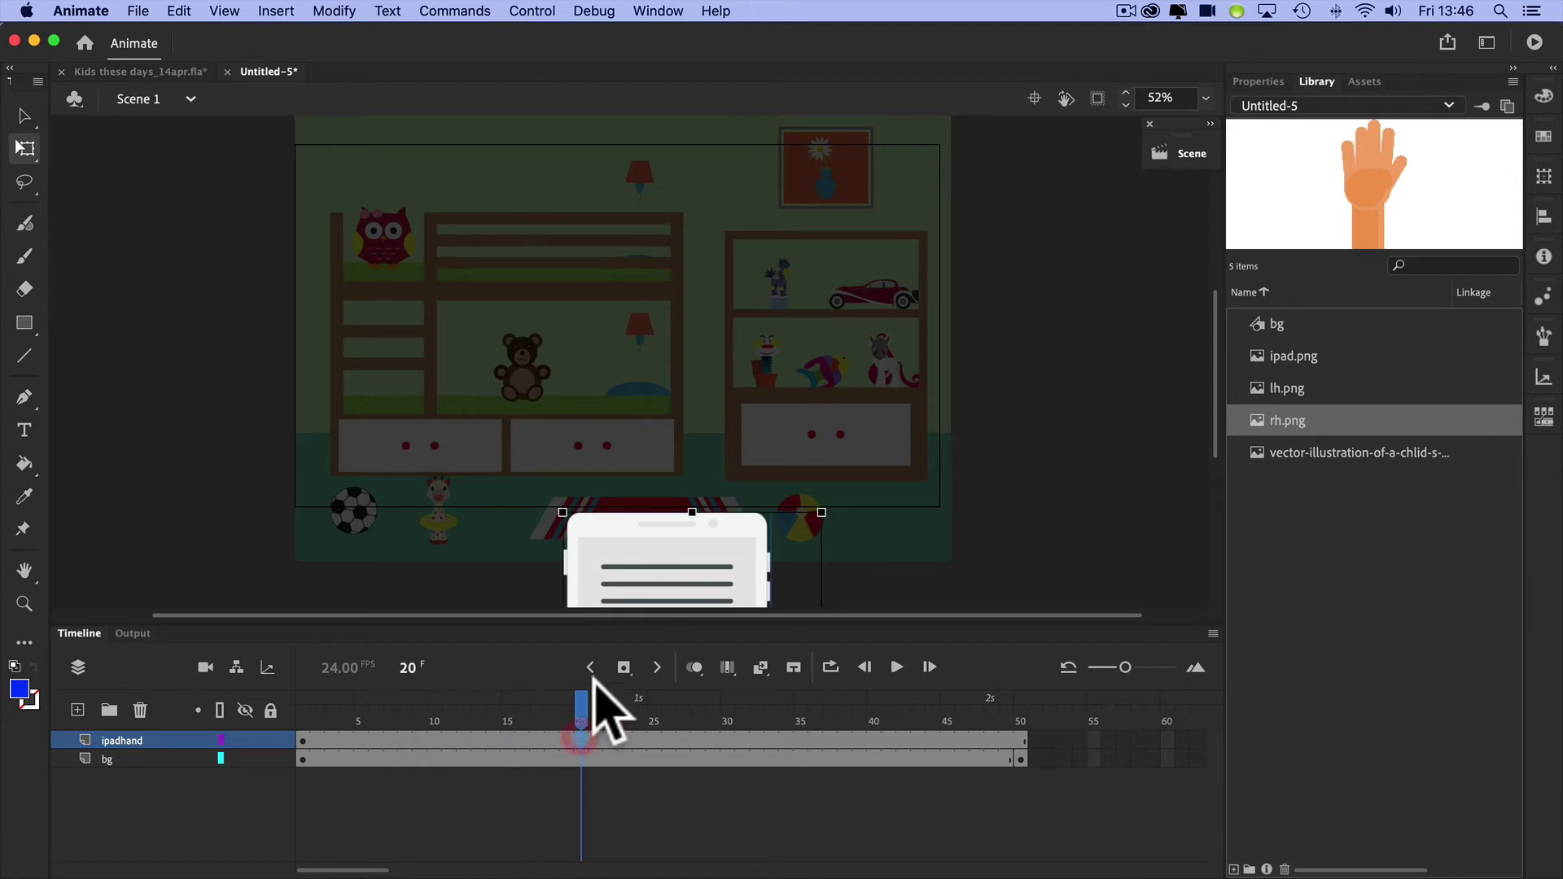
click(623, 668)
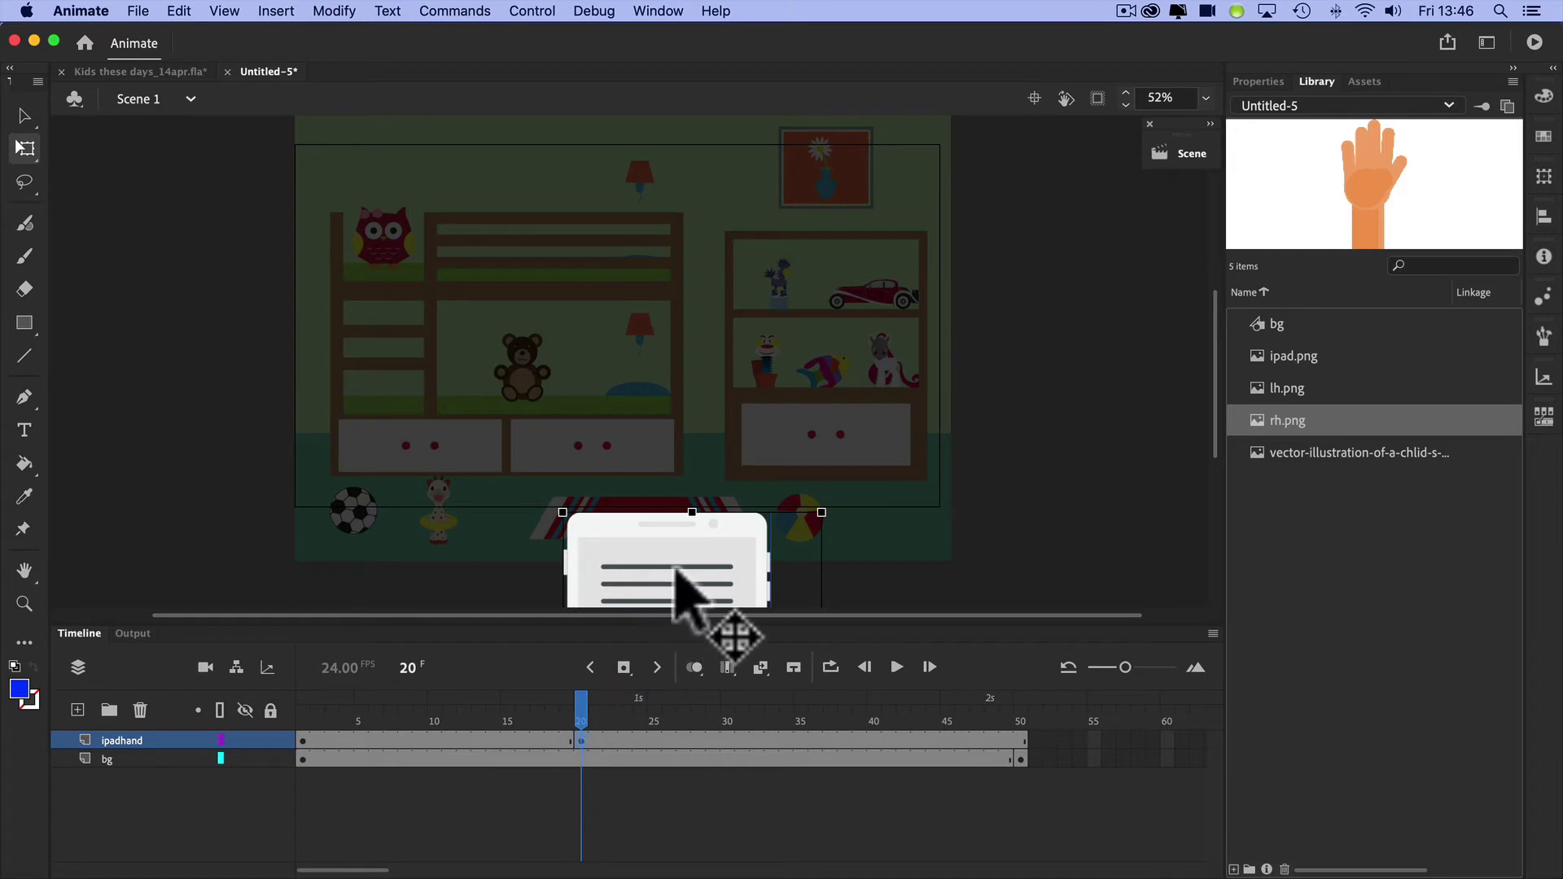
drag(674, 548, 654, 248)
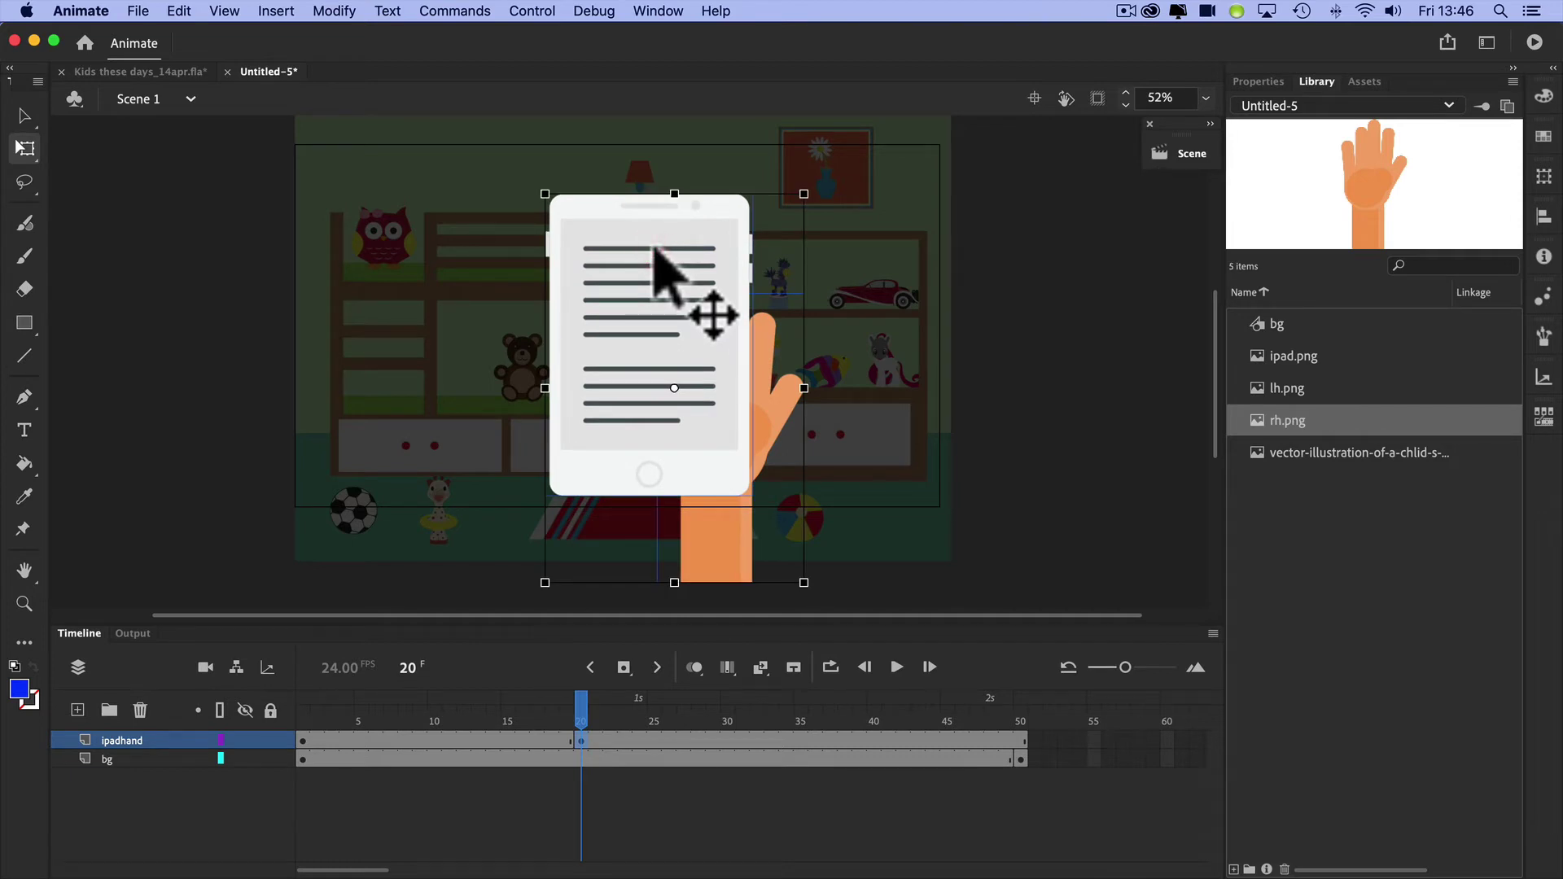
scroll(521, 578, down, 3)
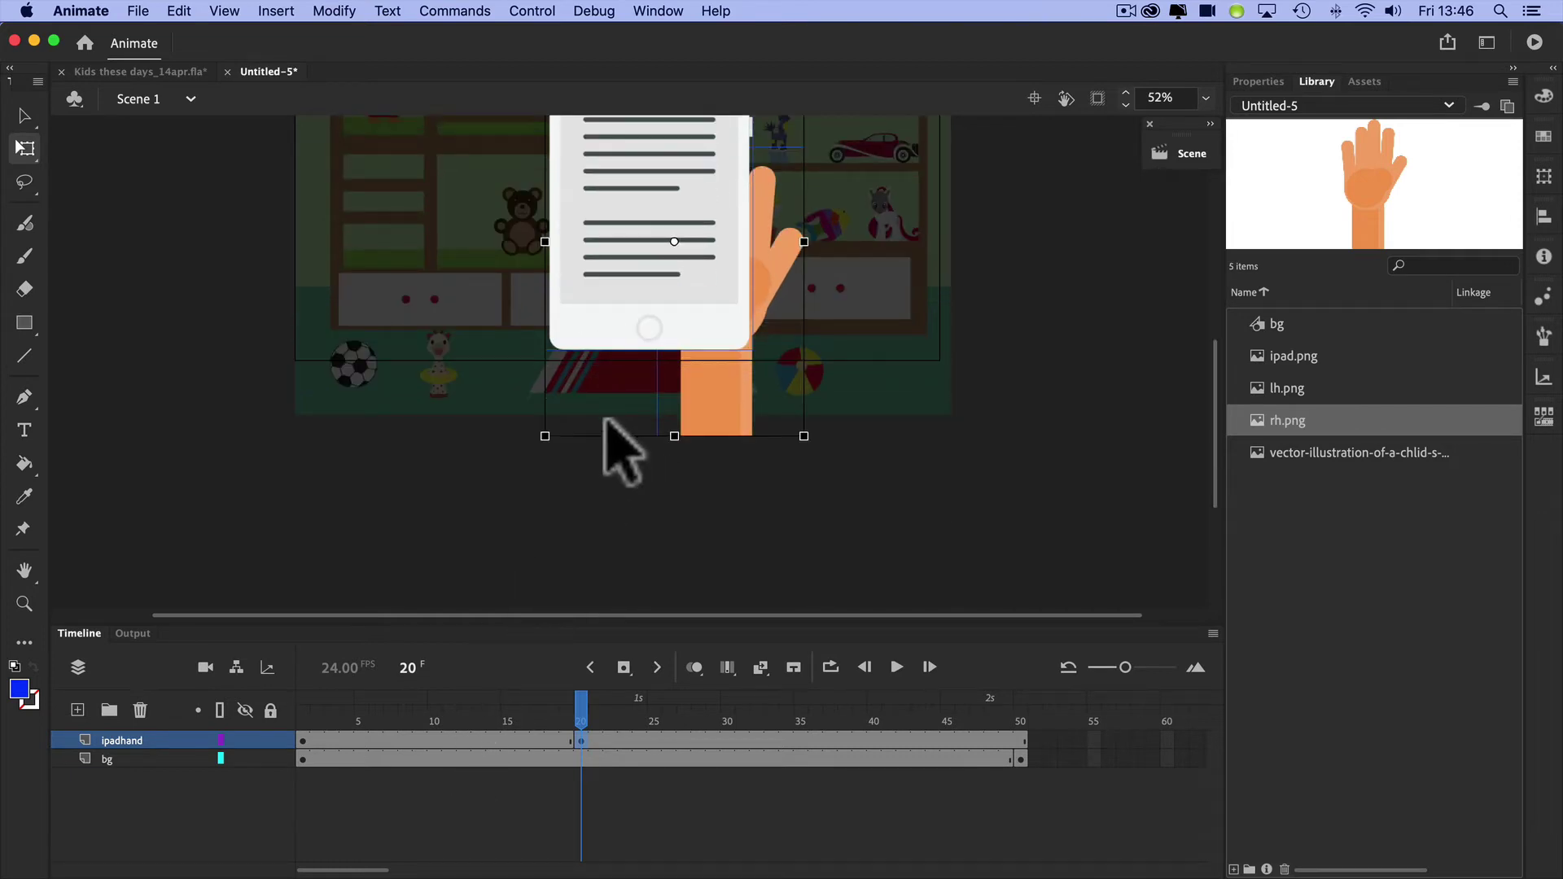
scroll(611, 427, up, 3)
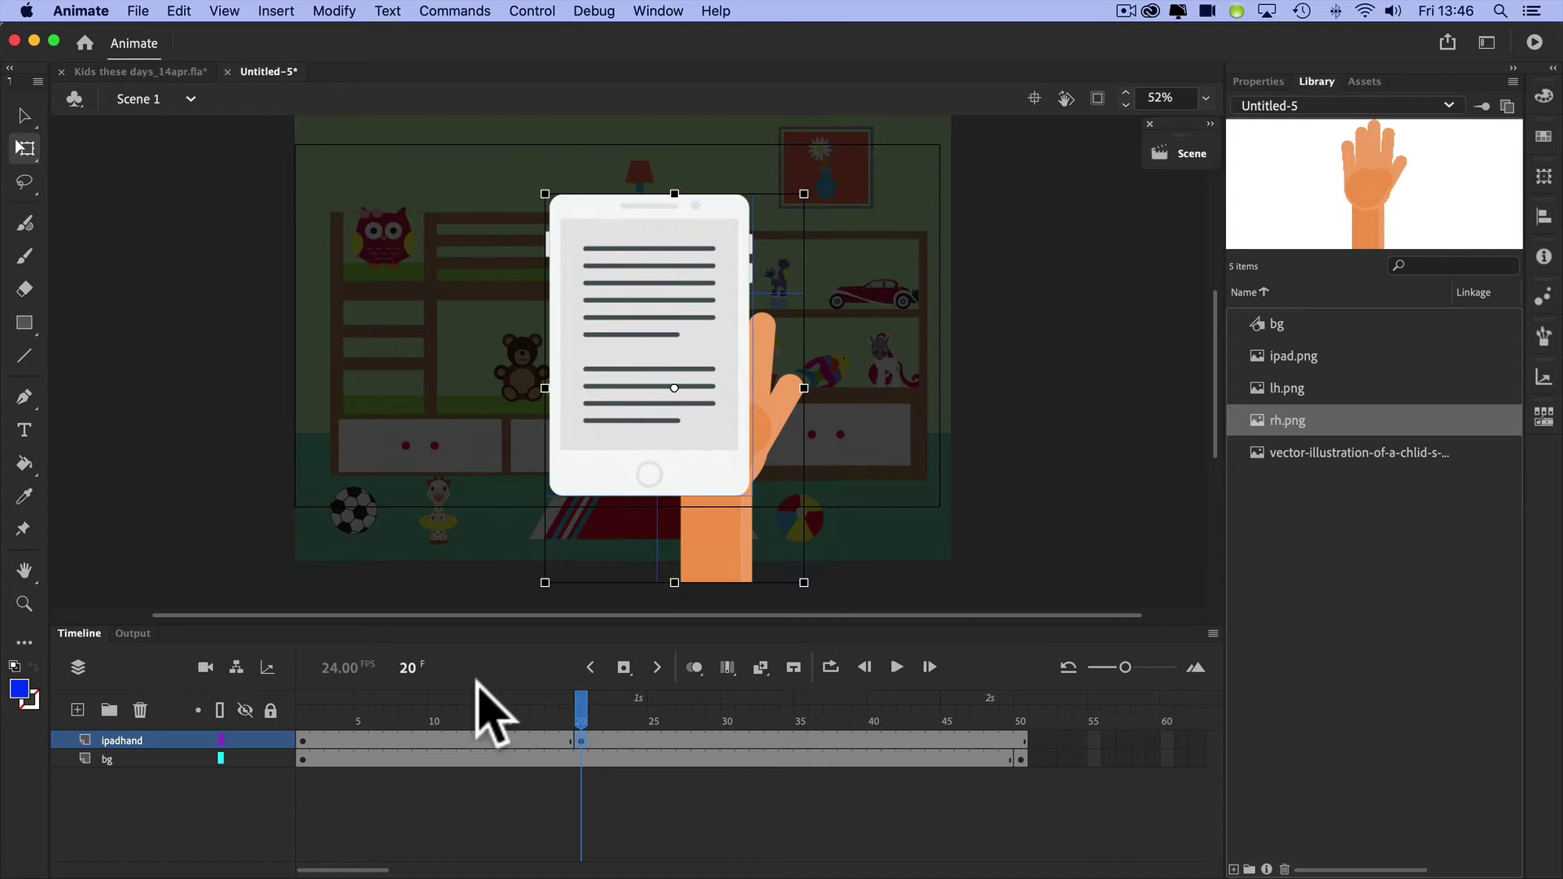
Create a classic tween between frames 1 and 20 of the ipadhand layer and scrub through it to frame 20
right_click(448, 740)
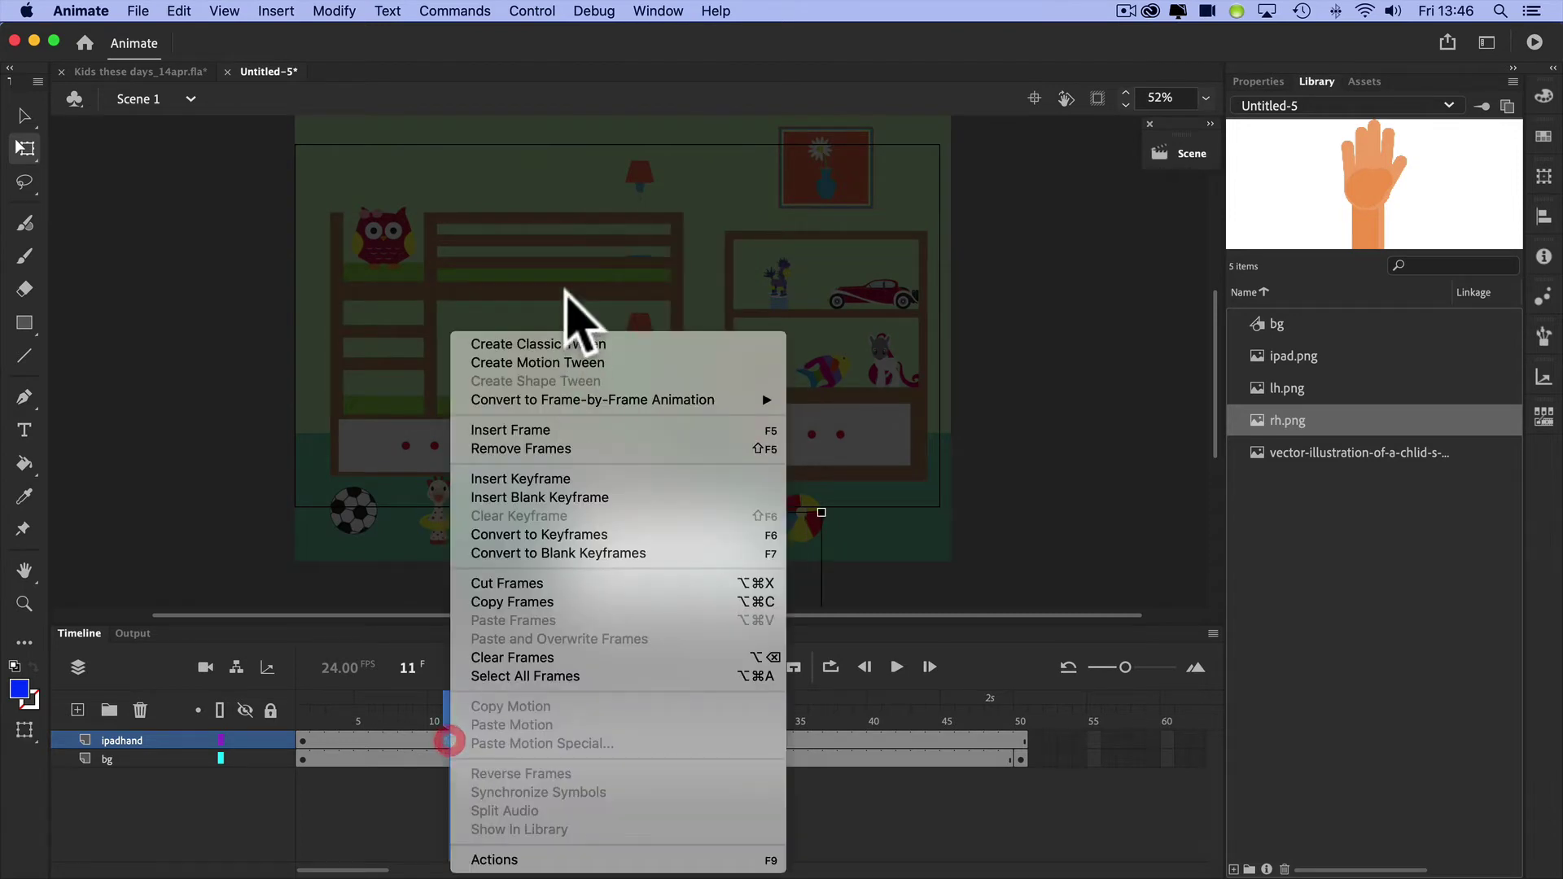
click(558, 362)
click(968, 514)
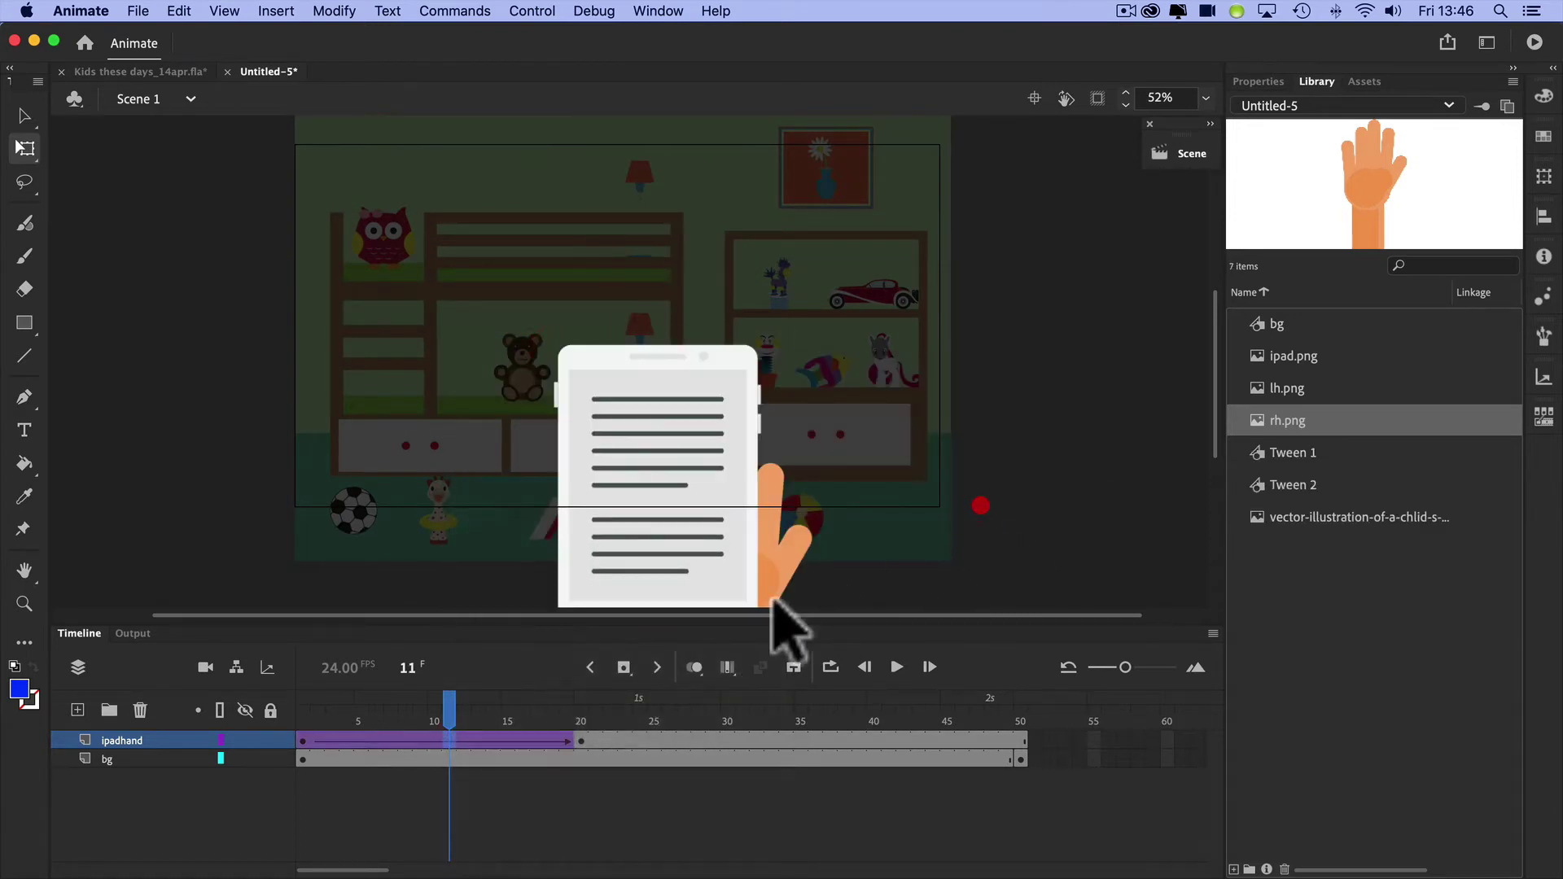
drag(444, 708, 580, 720)
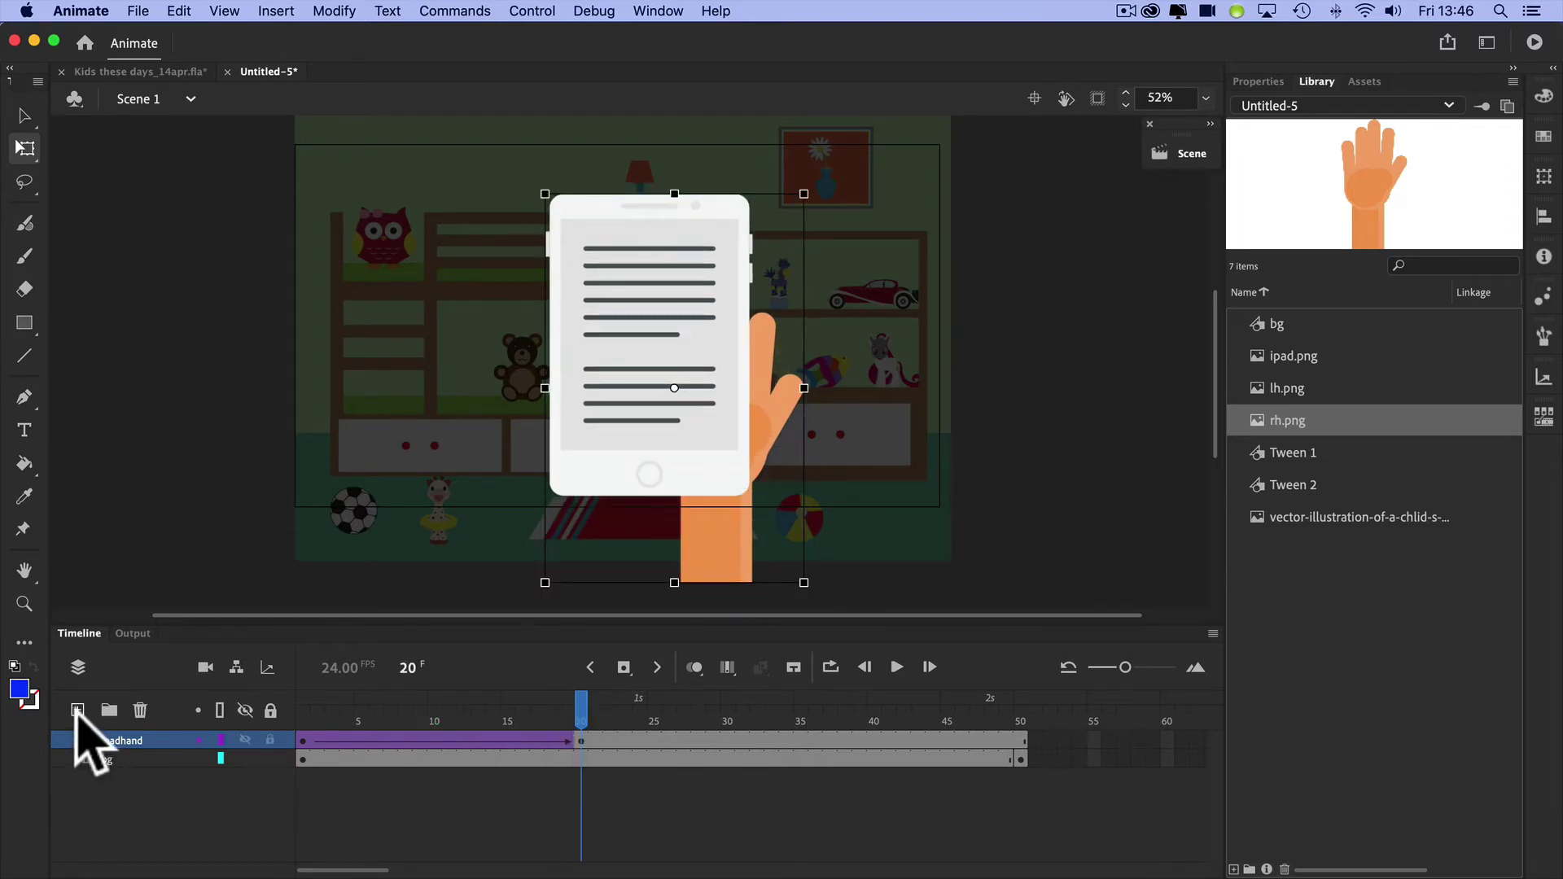
Add a new layer above the ipadhand layer and name it lhand
click(78, 709)
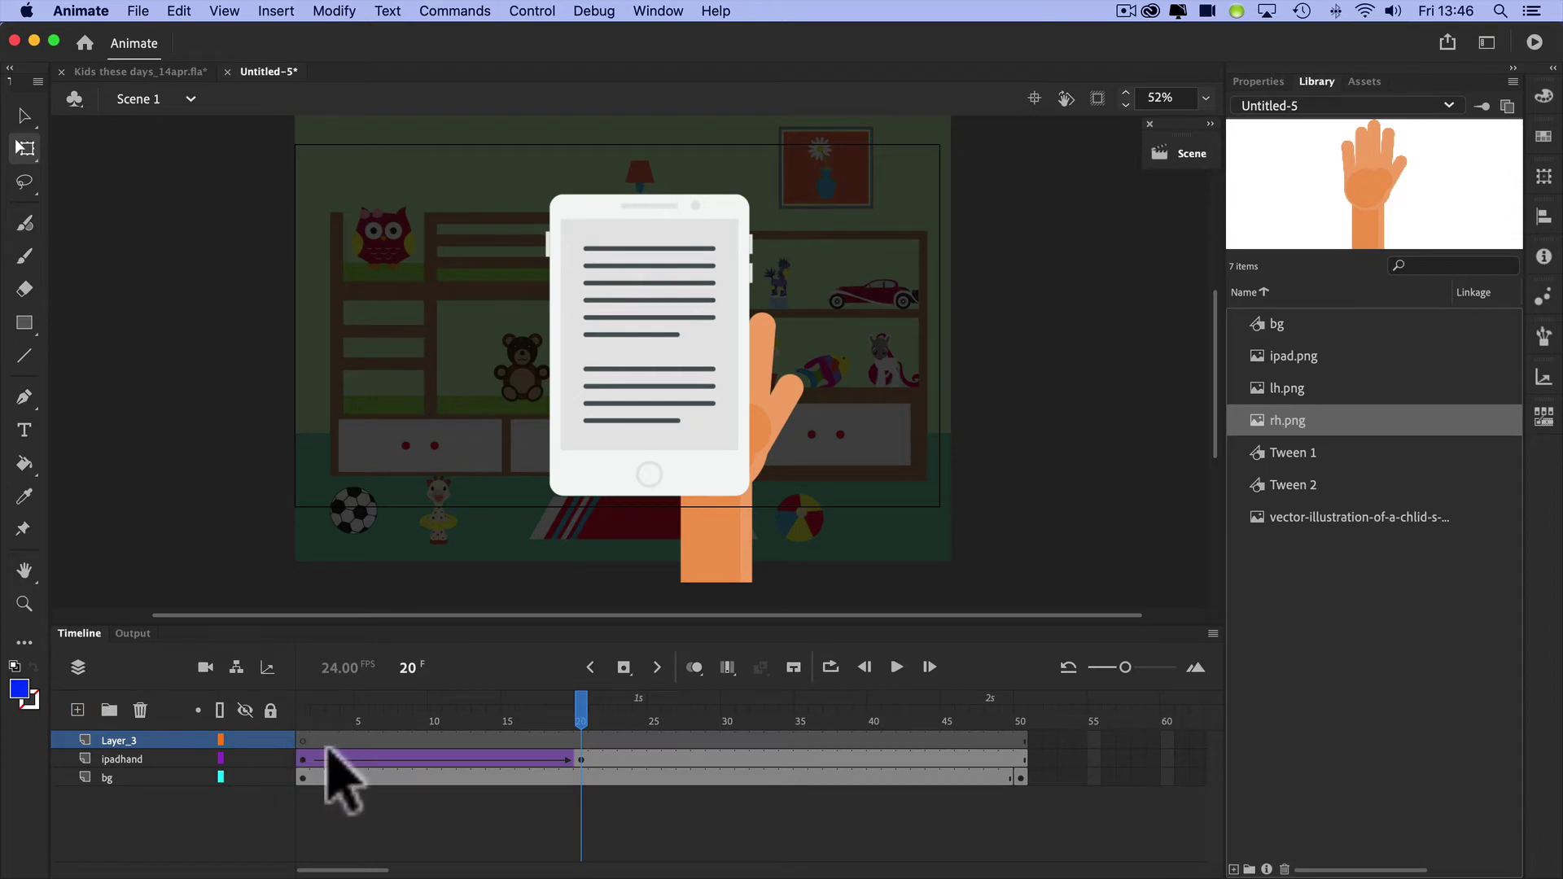
double_click(130, 739)
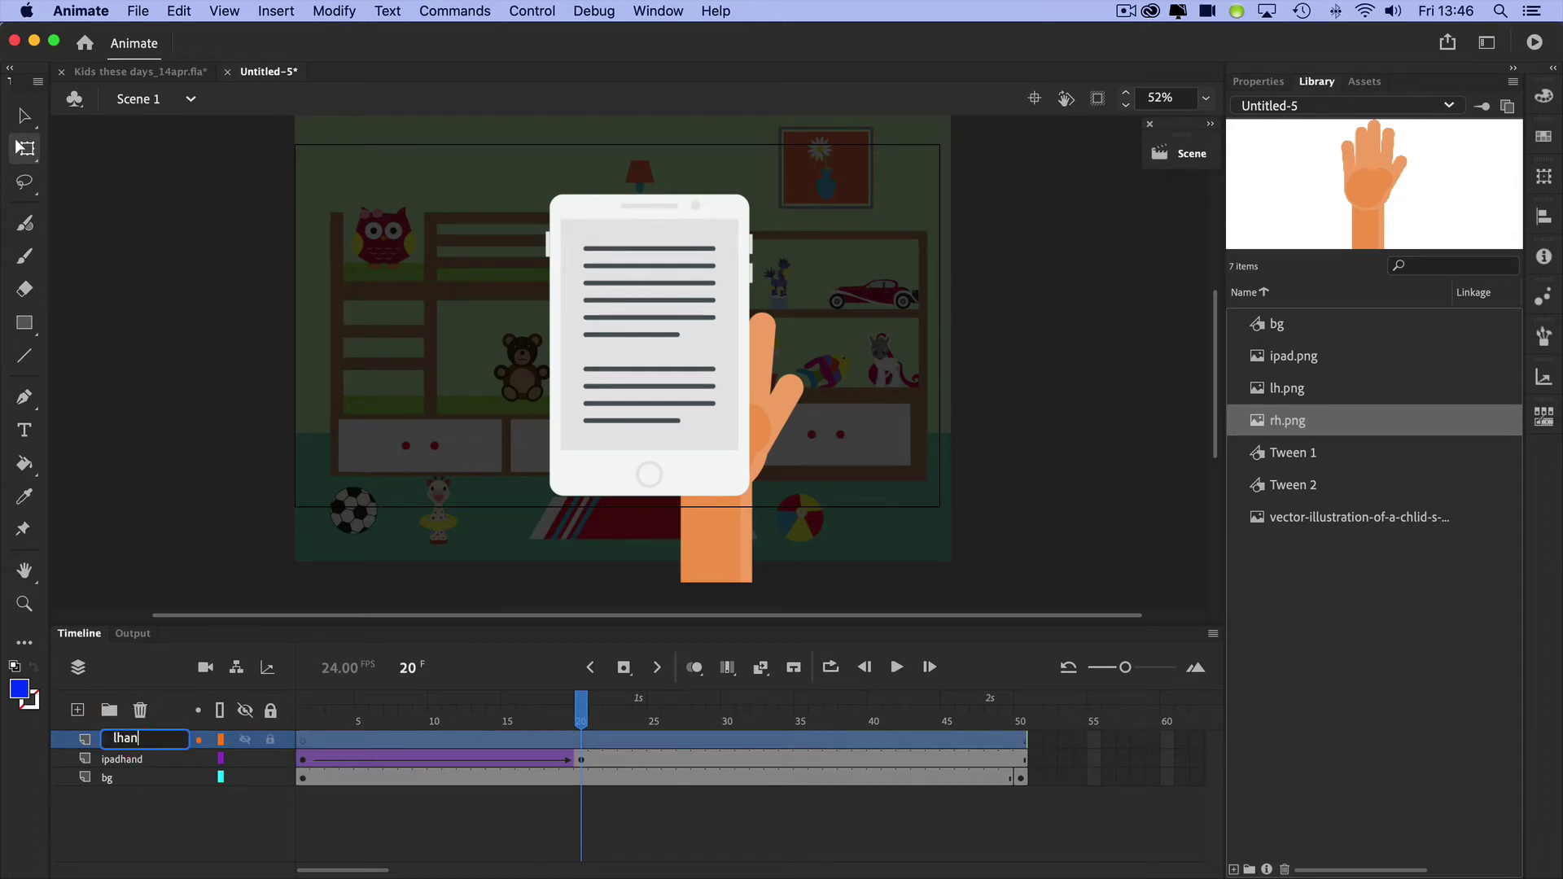
click(222, 831)
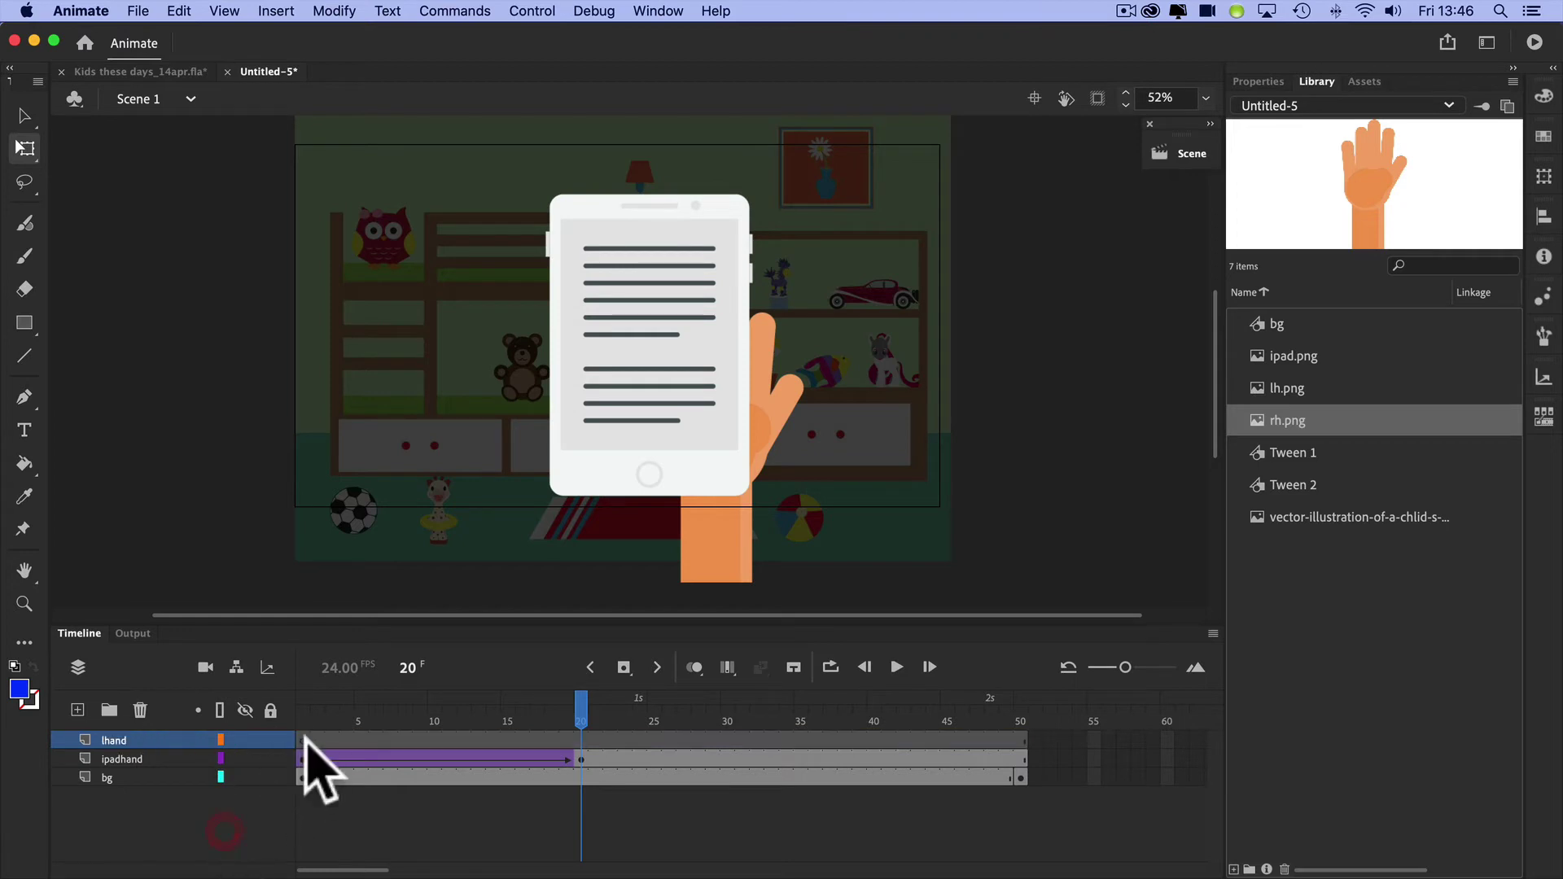
Place lh.png from the library in frame 1 of the lhand layer, just left of the tablet at the stage's bottom edge
click(305, 739)
click(1290, 390)
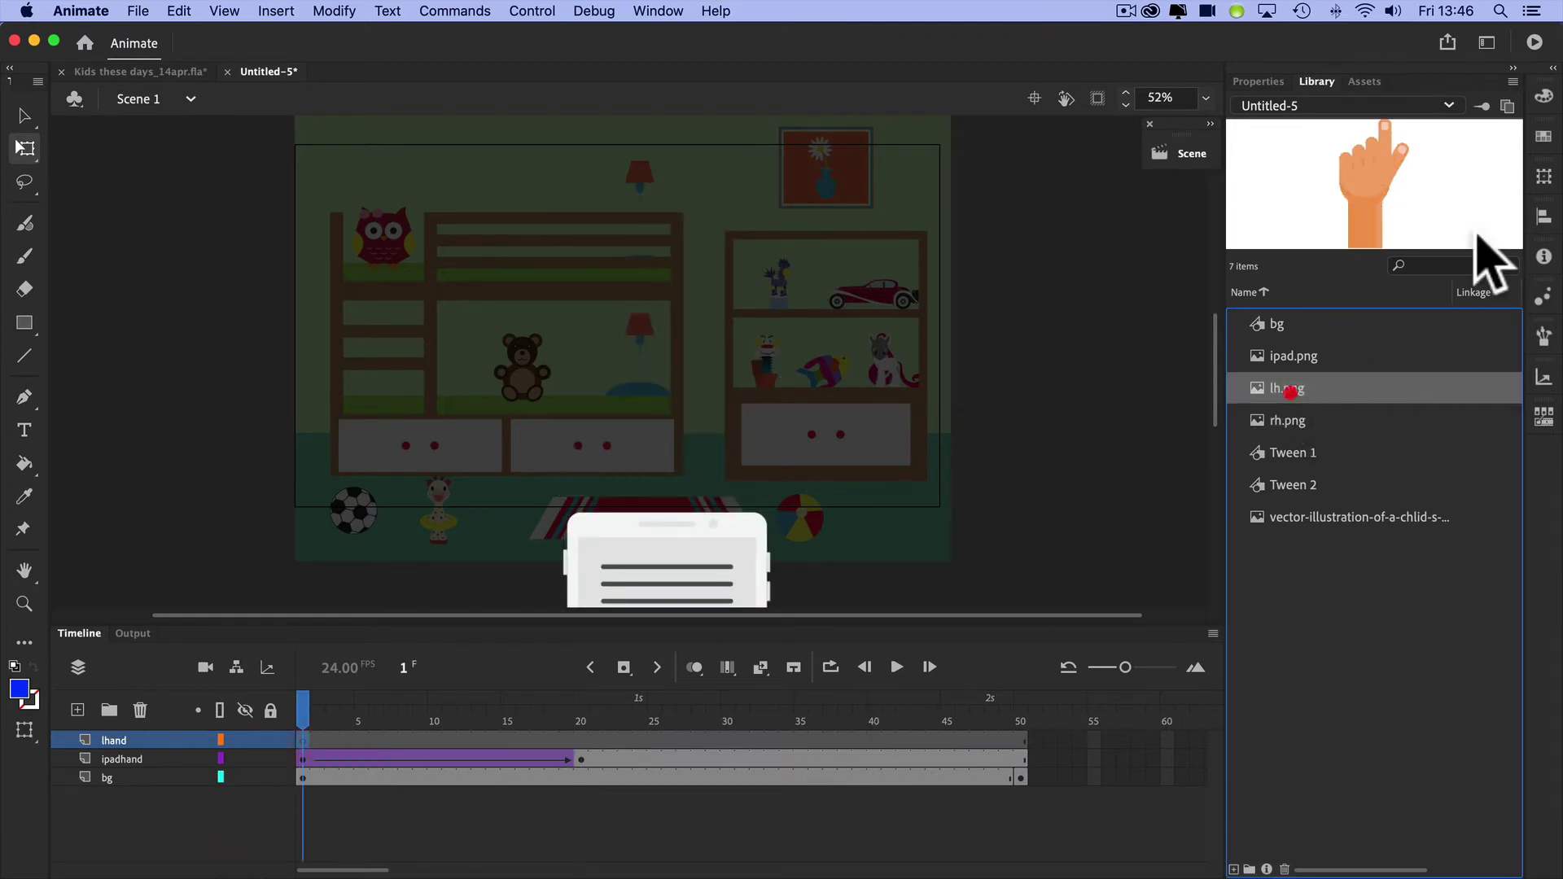
mouse_move(1374, 188)
mouse_down()
mouse_move(509, 574)
mouse_move(526, 570)
mouse_up()
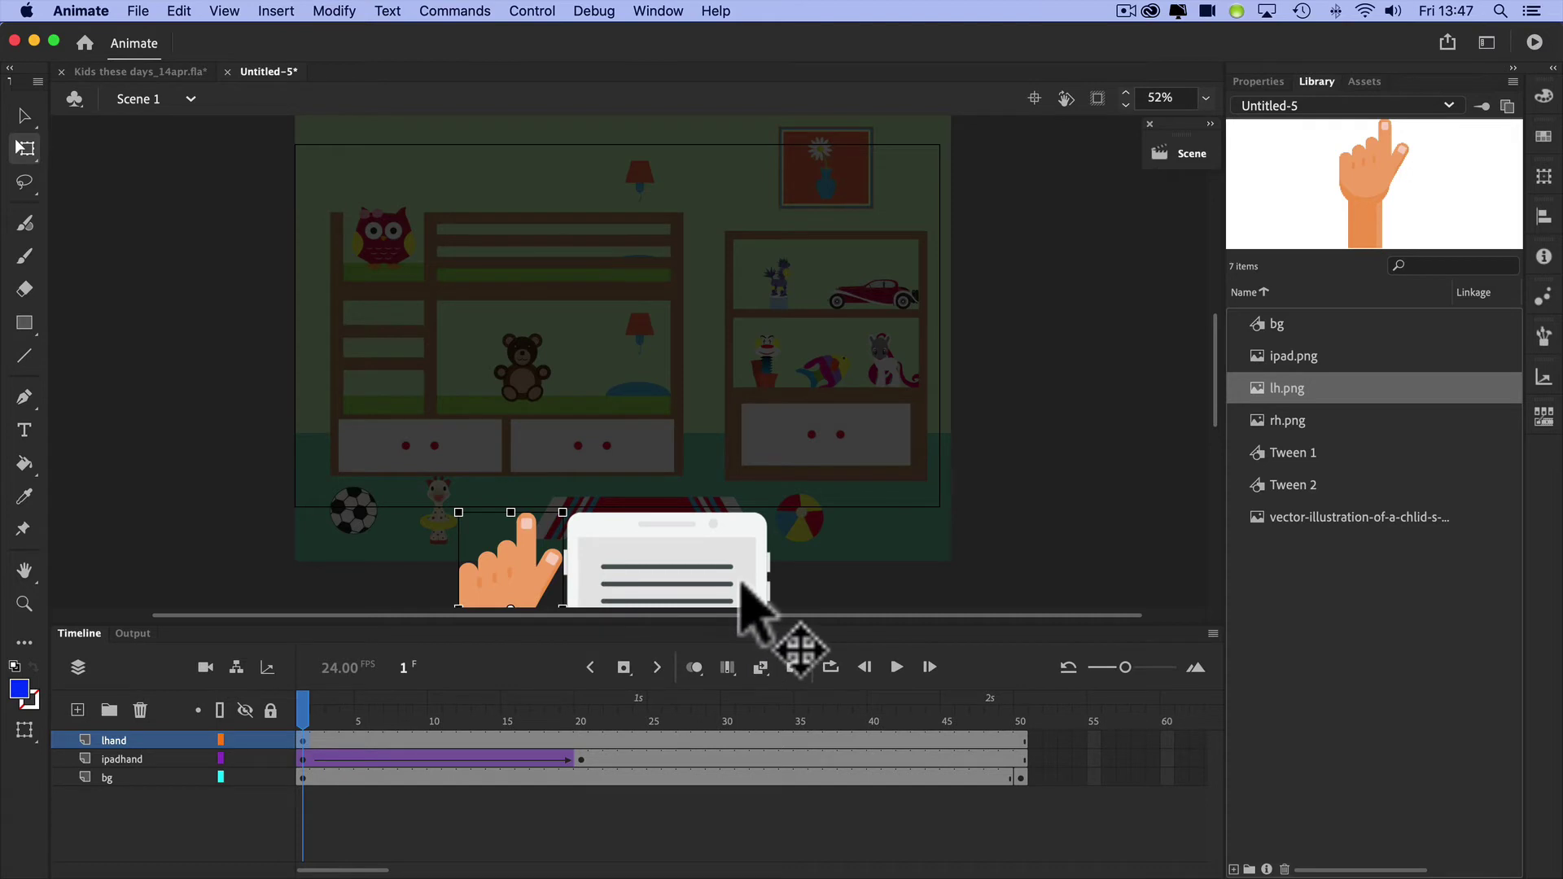
Convert the left hand on the stage to a graphic symbol named lhand
click(332, 11)
click(378, 65)
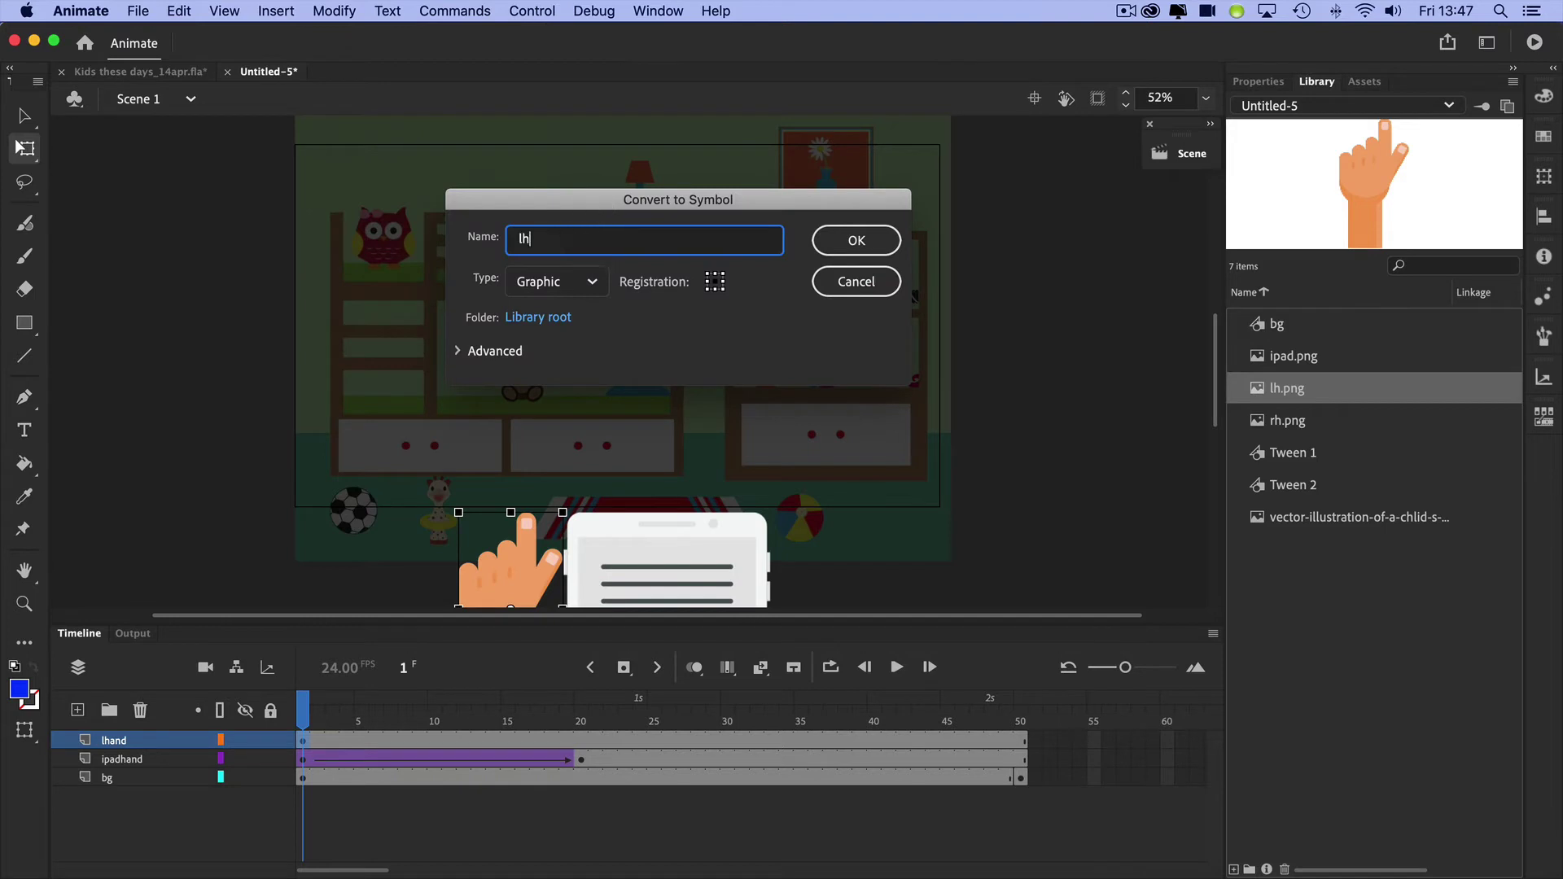
text(lhand)
click(857, 240)
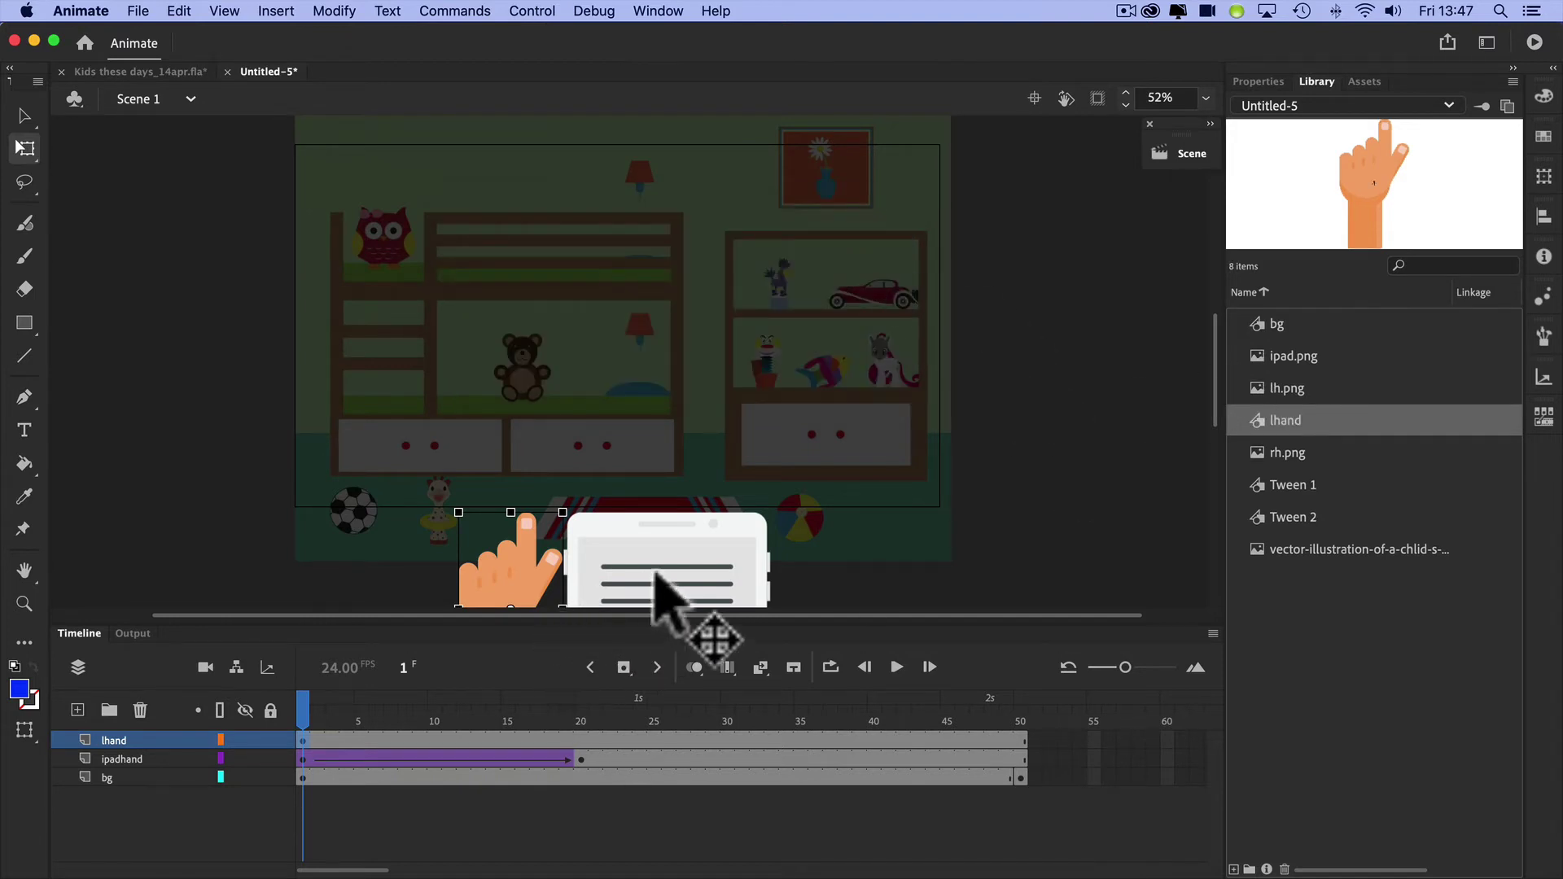
Enlarge the left hand in the lhand layer and lower it beside the tablet, below the stage's bottom edge
drag(305, 705, 405, 707)
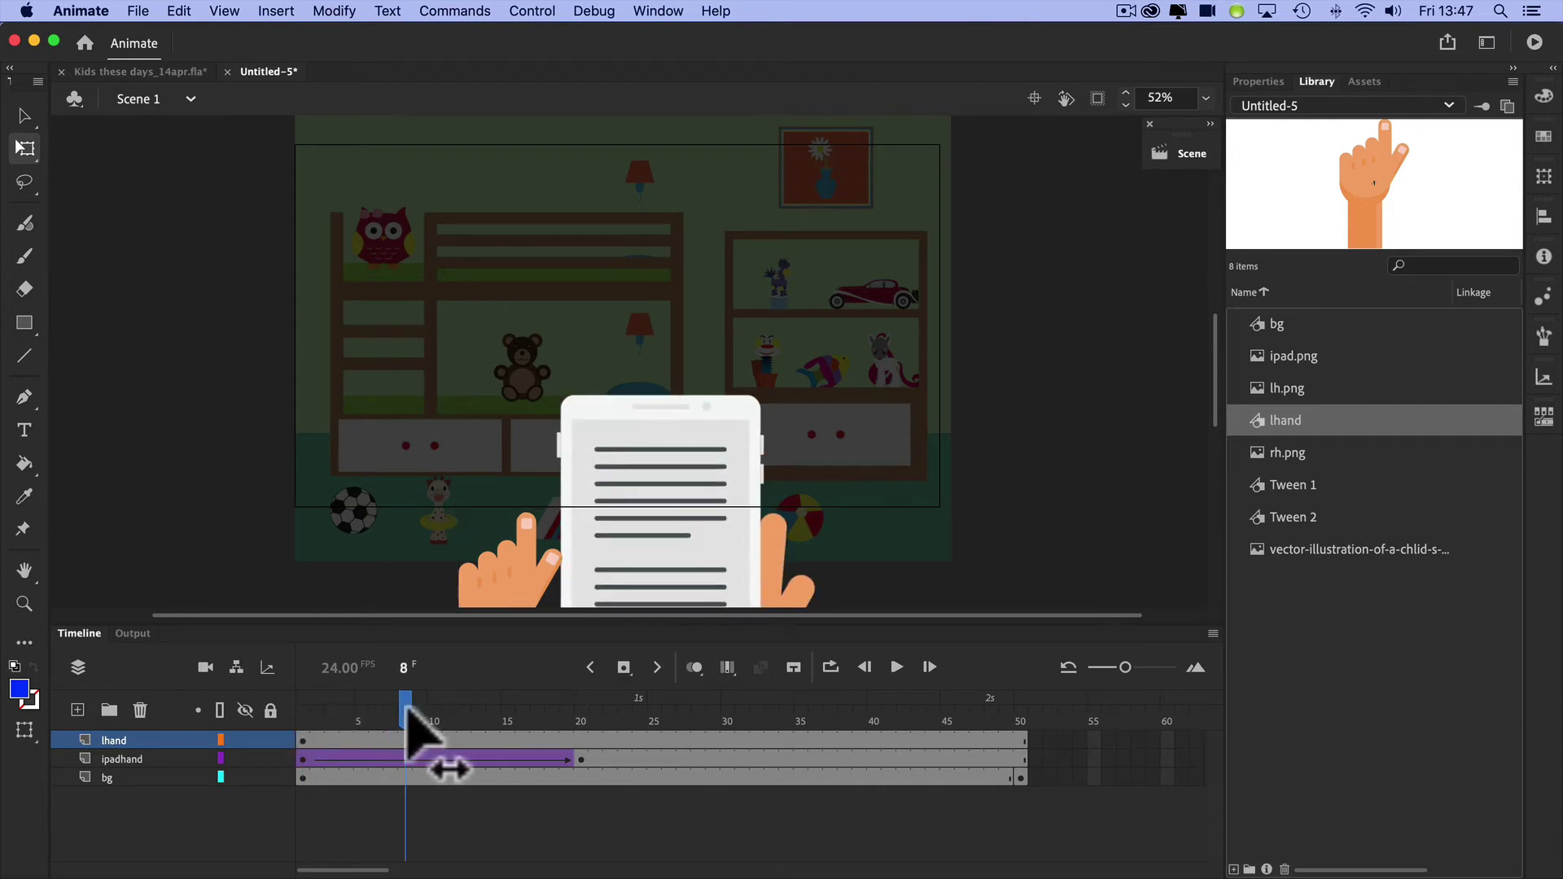
click(498, 572)
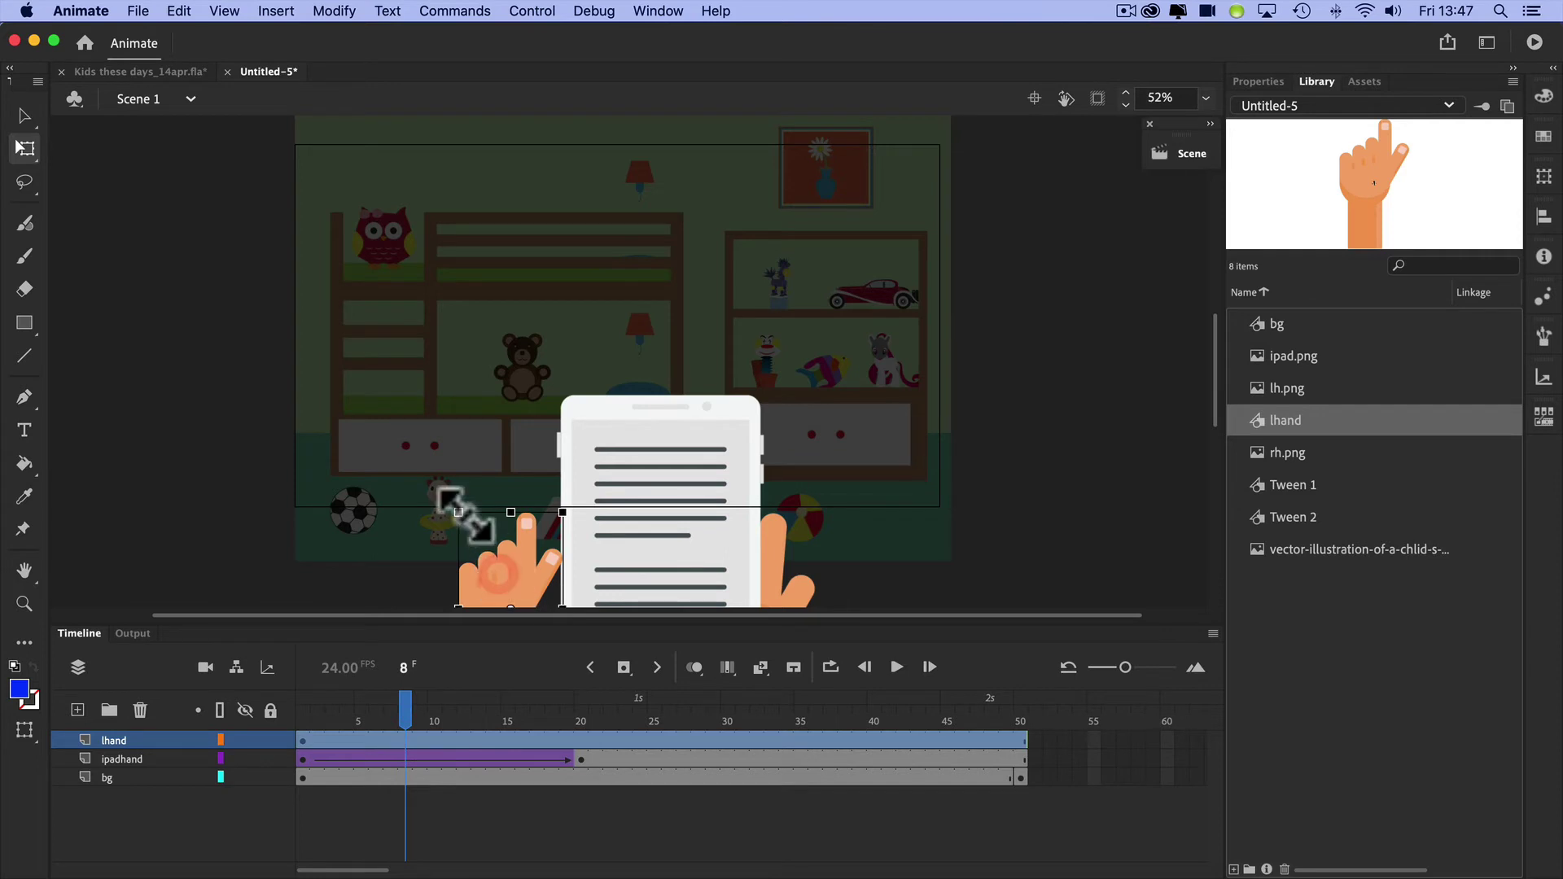
drag(458, 512, 399, 500)
drag(500, 591, 510, 634)
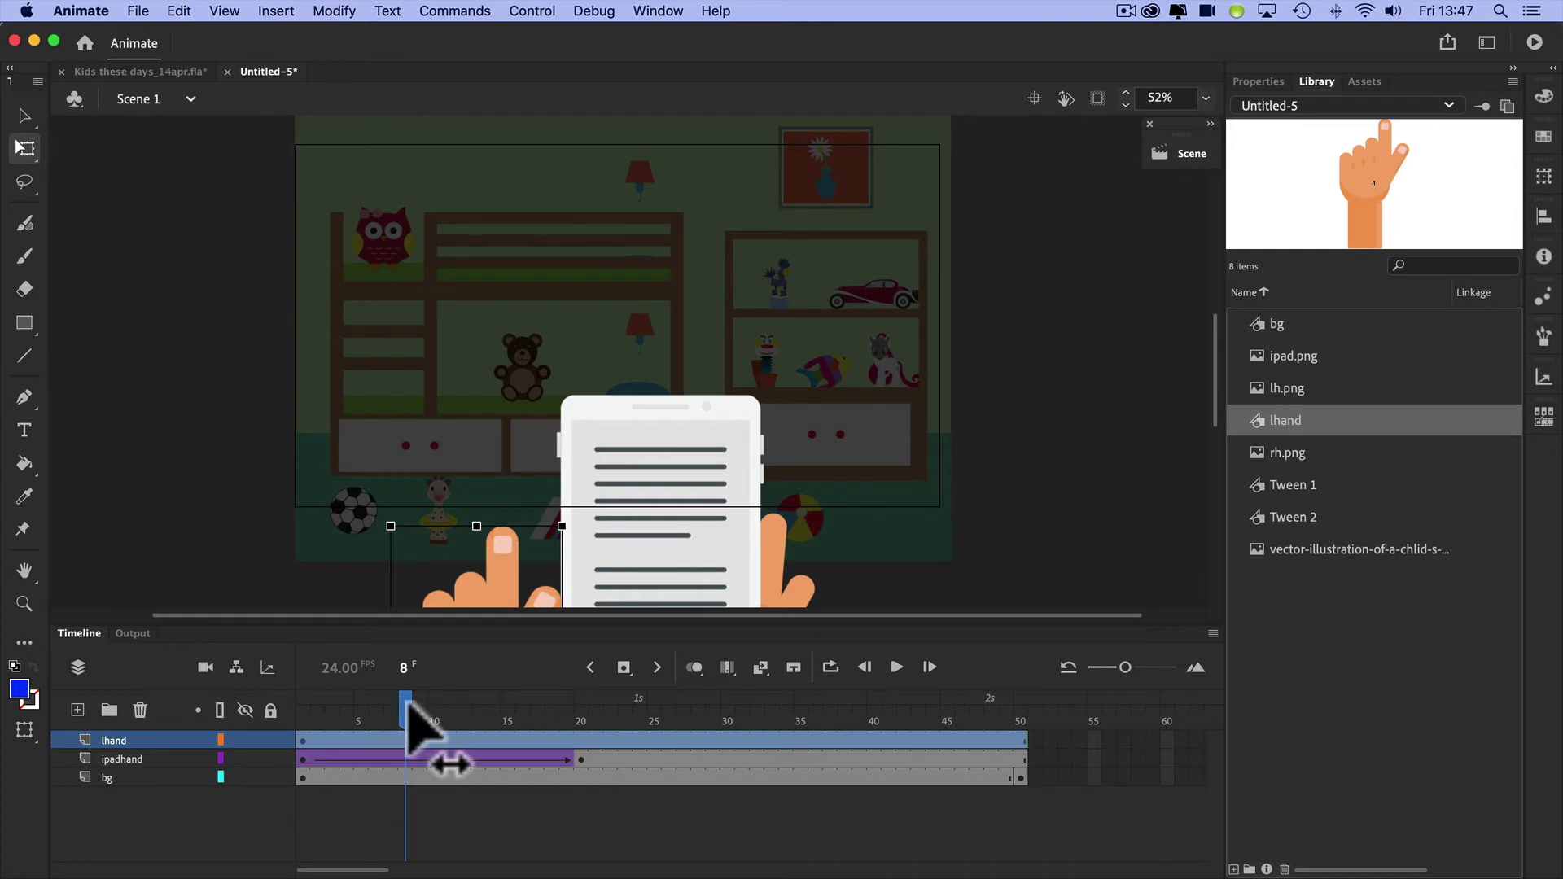
Insert a keyframe at frame 9 of the lhand layer
drag(407, 705, 419, 705)
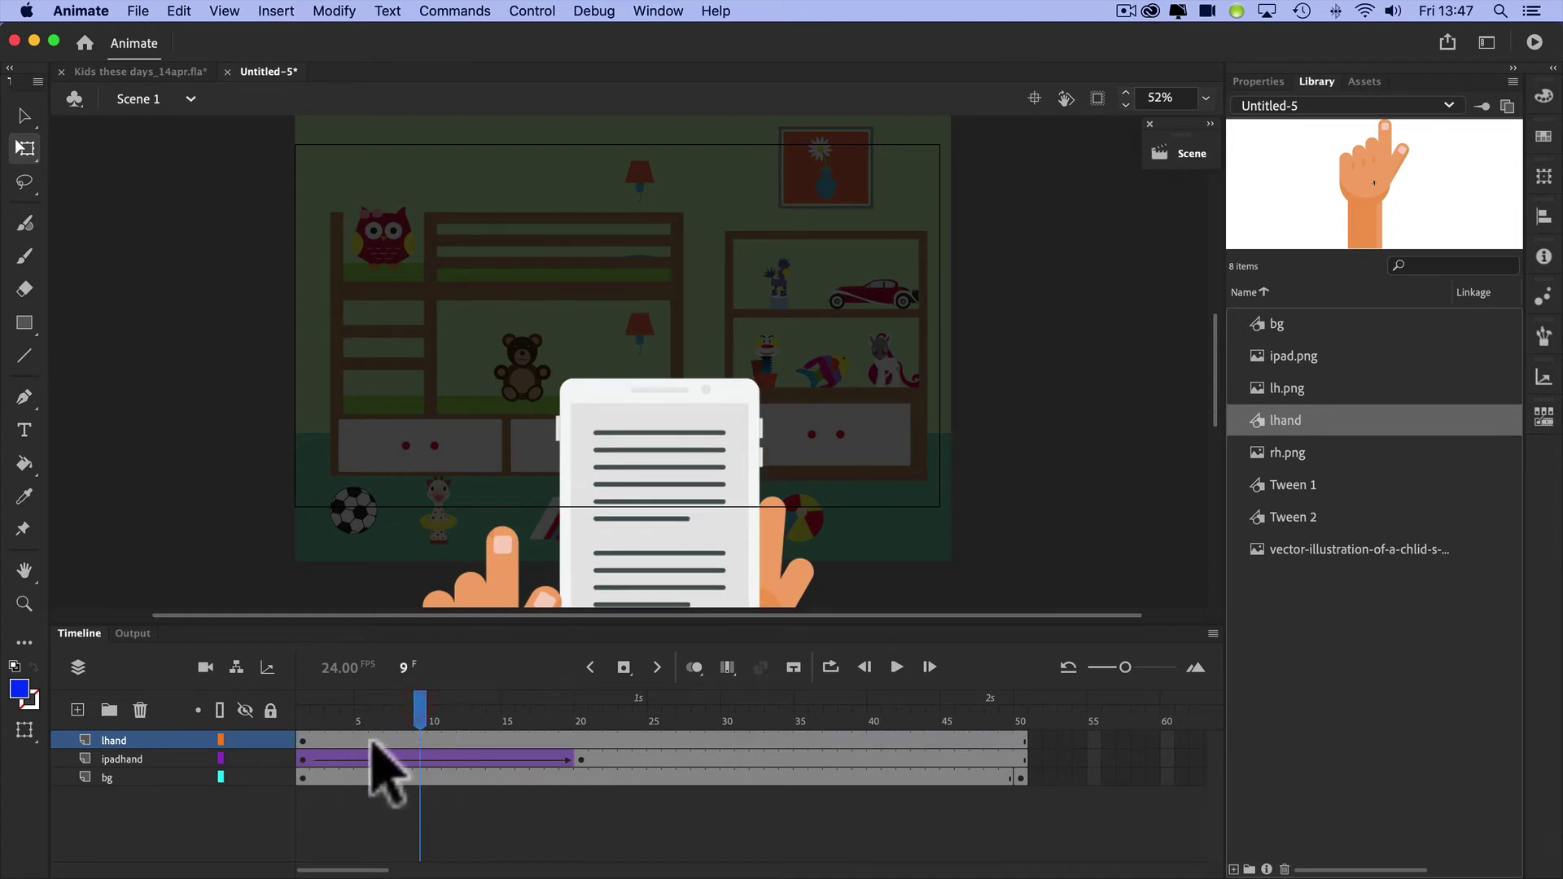
drag(418, 739, 421, 742)
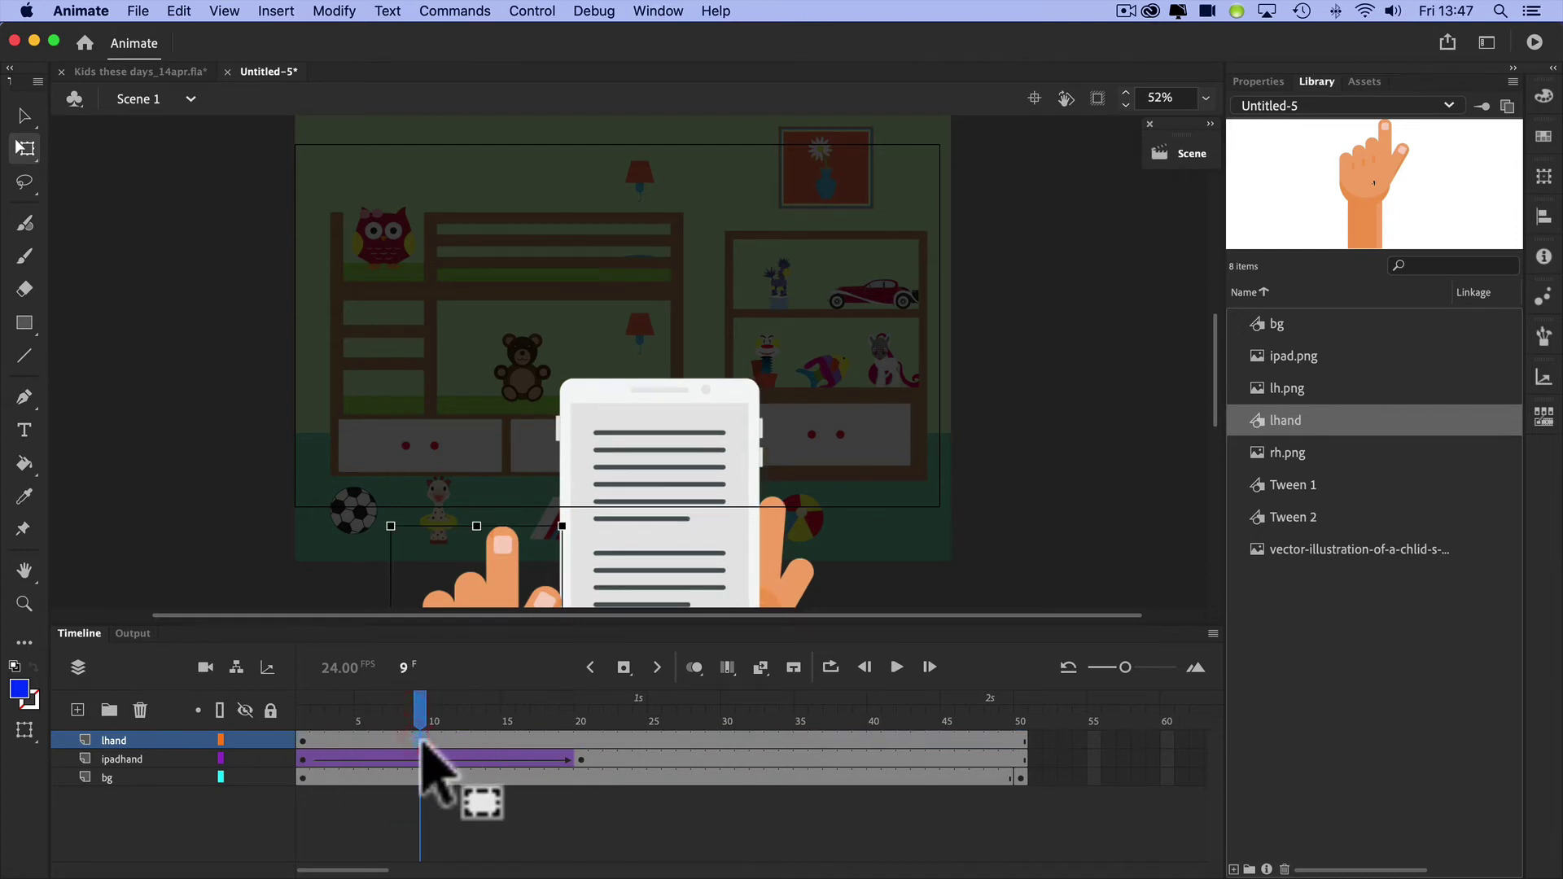
click(623, 666)
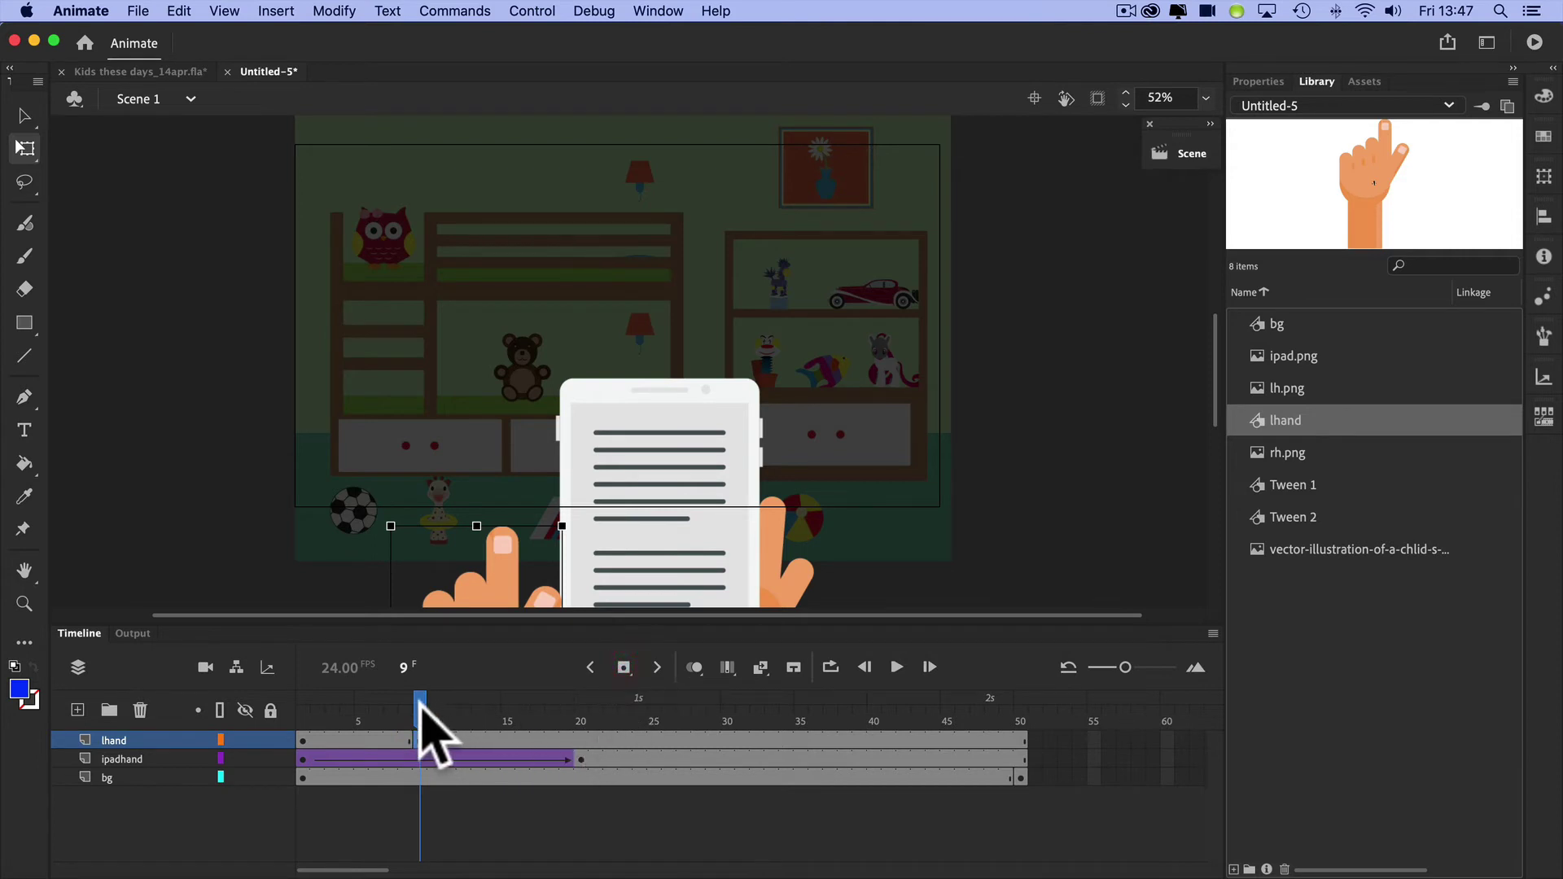
Insert a keyframe at frame 20 of the lhand layer, then move and tilt the hand so its index finger reaches the tablet's home button
drag(419, 709, 581, 708)
click(580, 739)
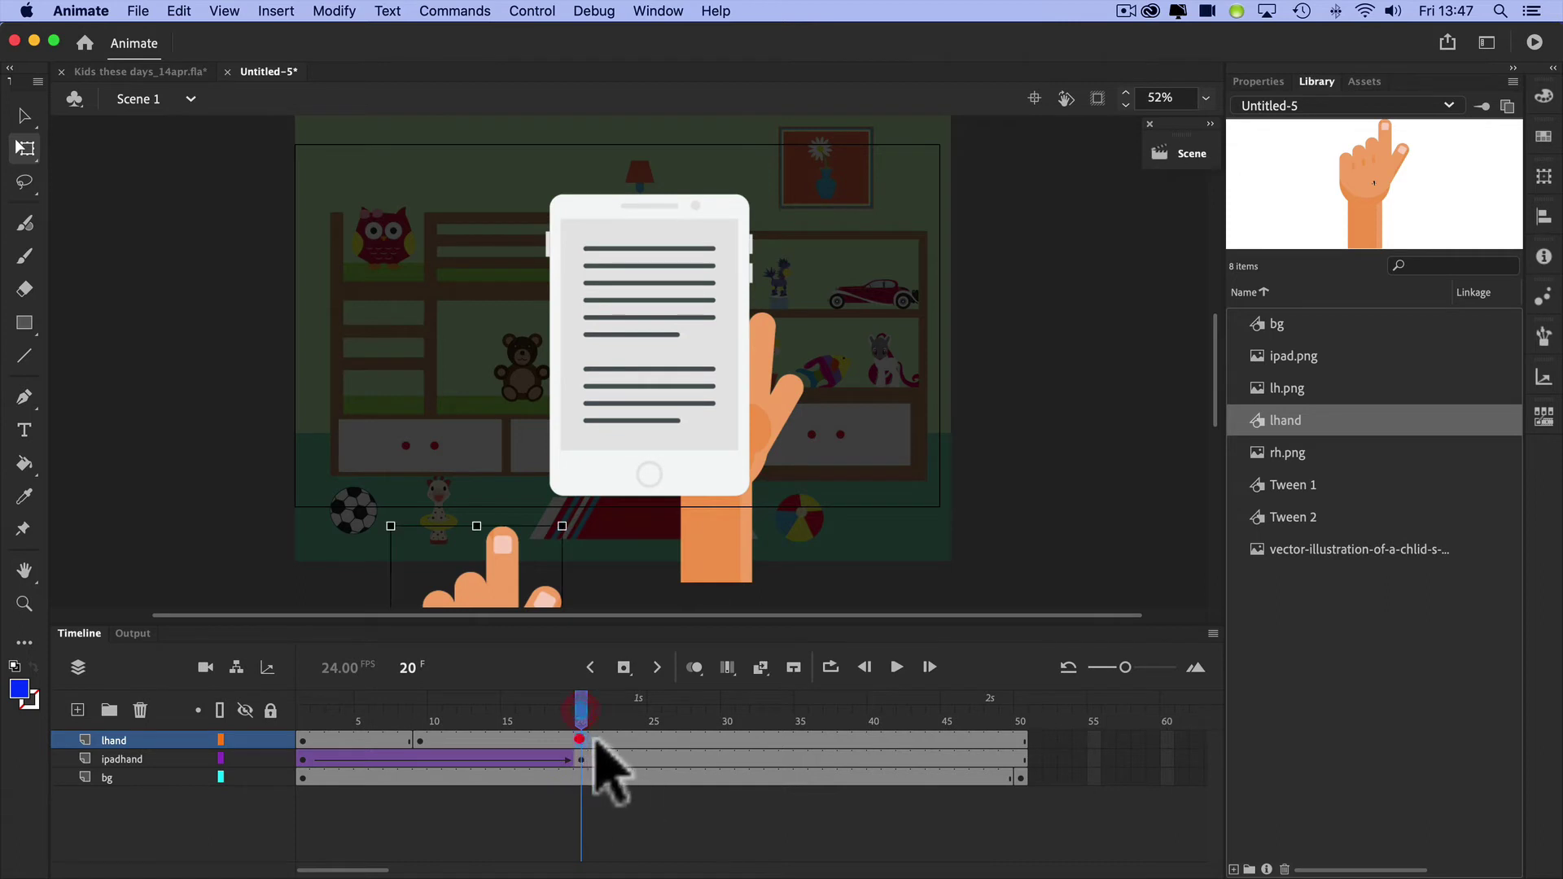
click(623, 666)
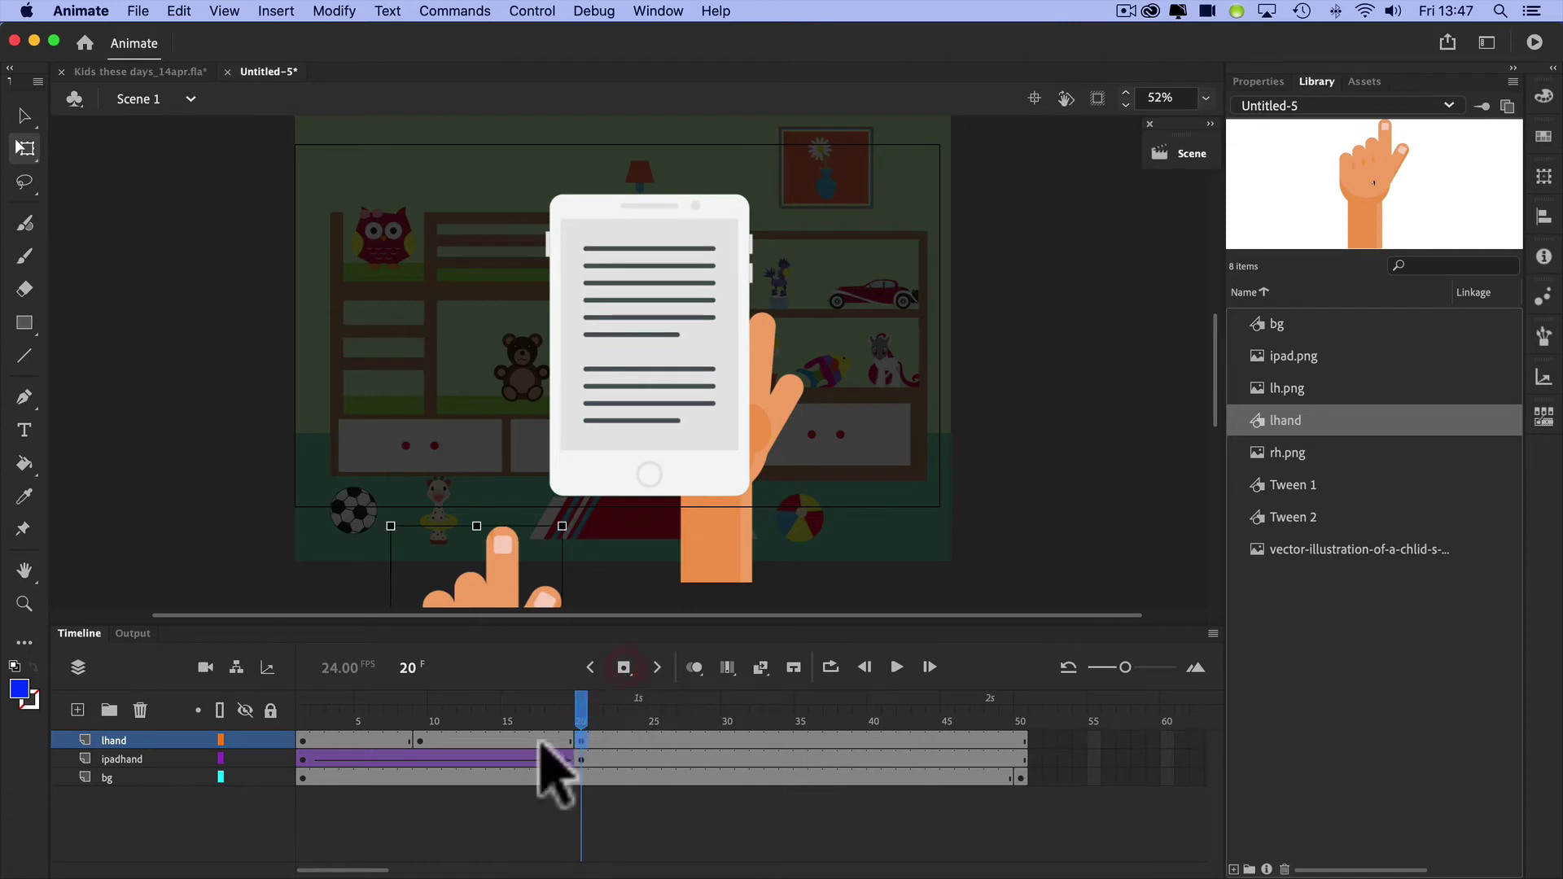
drag(486, 579, 601, 387)
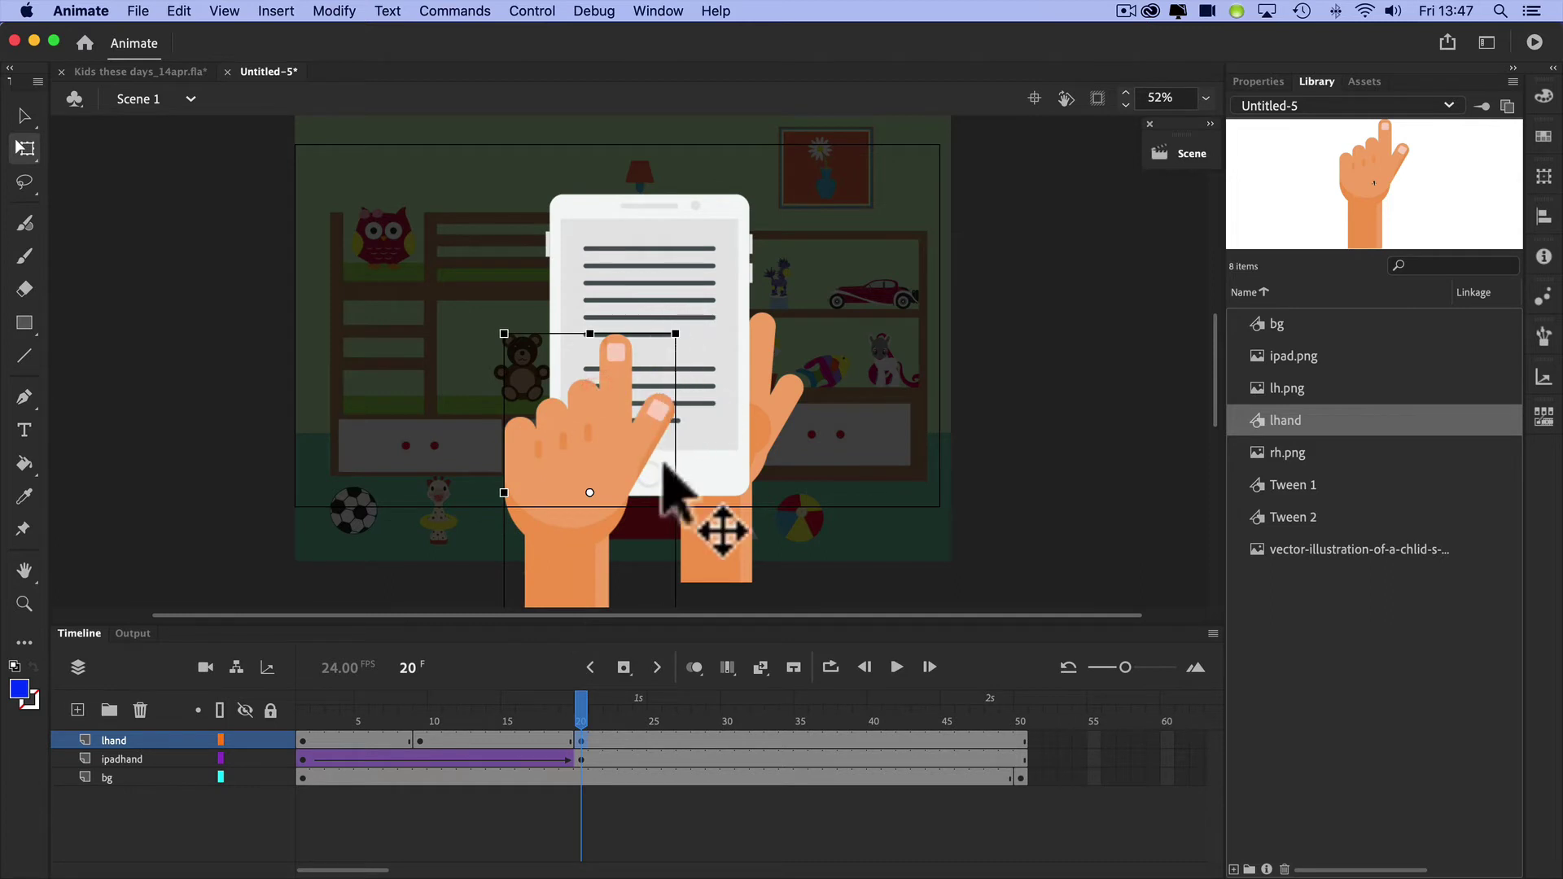
drag(599, 449, 578, 400)
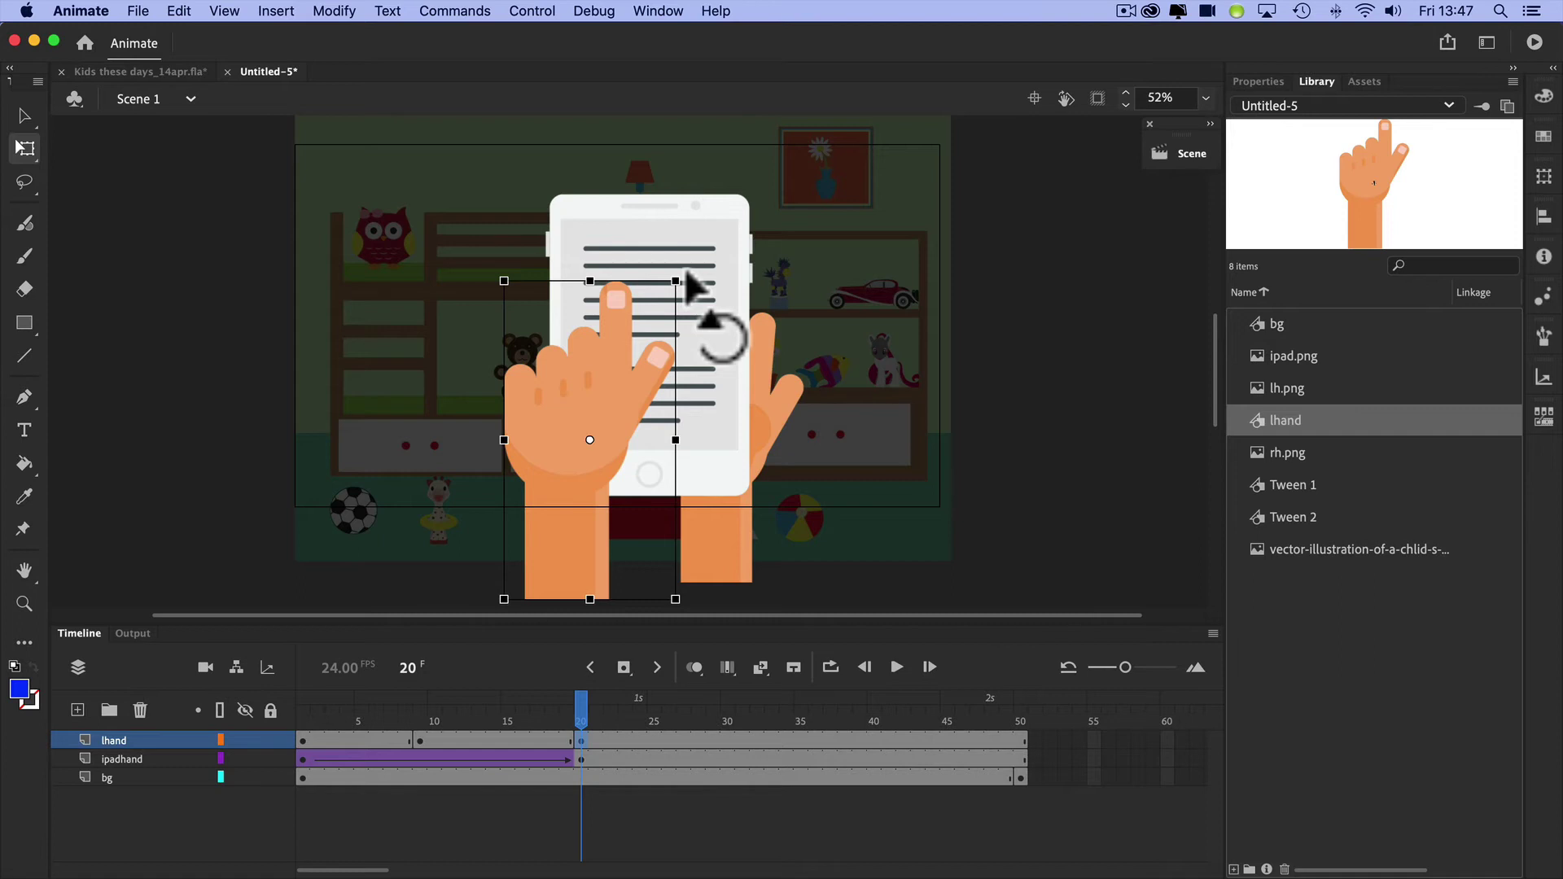
drag(696, 285, 714, 301)
mouse_move(619, 358)
mouse_down()
mouse_move(635, 513)
mouse_move(617, 519)
mouse_up()
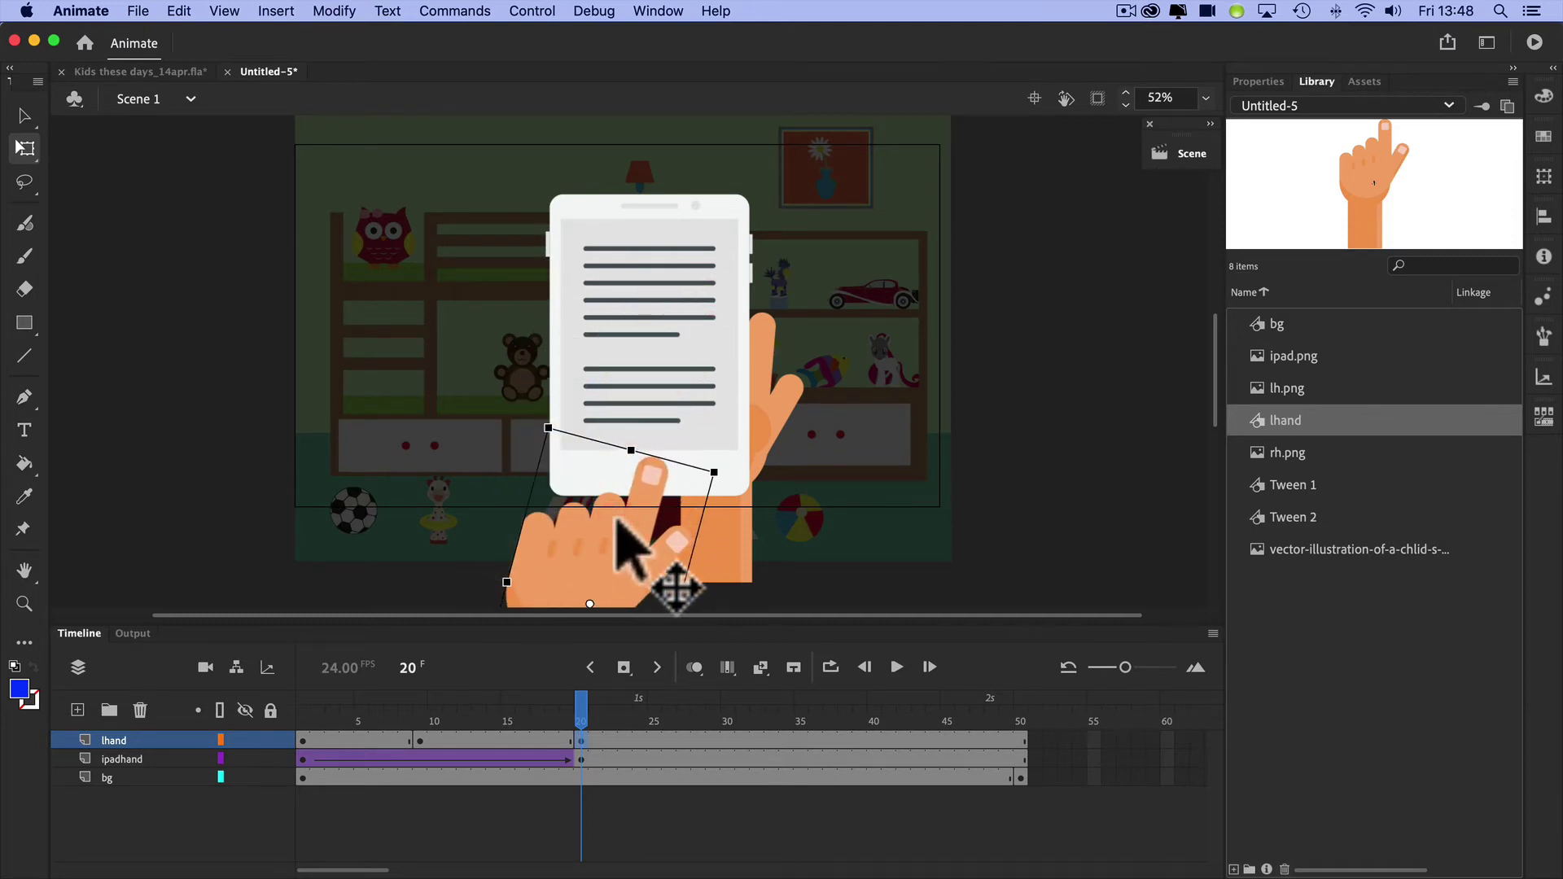
Create a classic tween between frames 9 and 20 of the lhand layer and scrub through it to frame 20
mouse_move(579, 705)
mouse_down()
mouse_move(383, 712)
mouse_move(582, 714)
mouse_up()
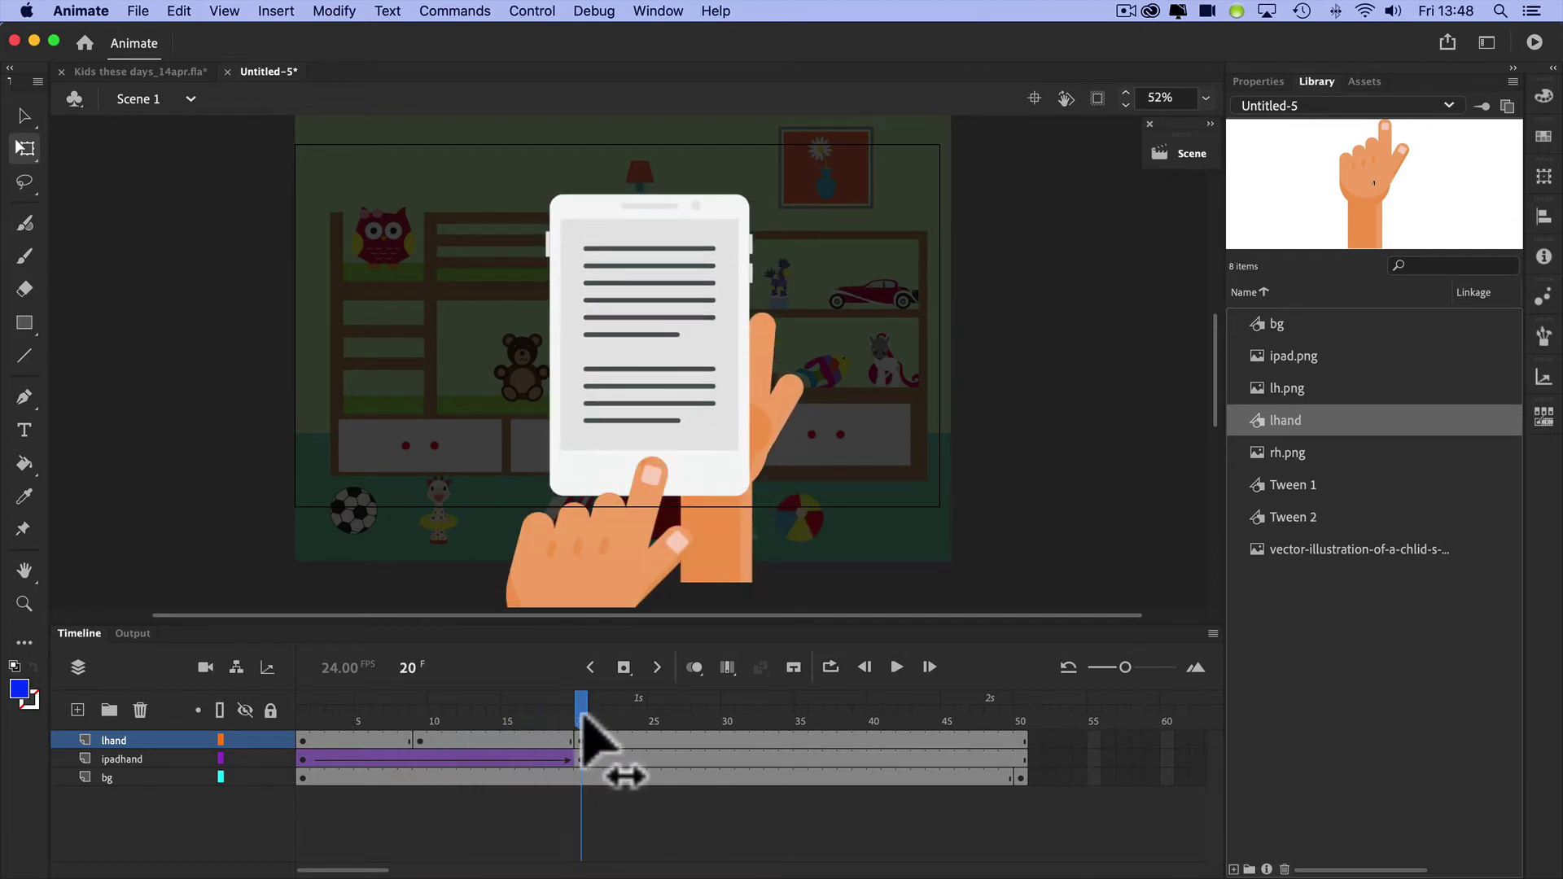
right_click(482, 739)
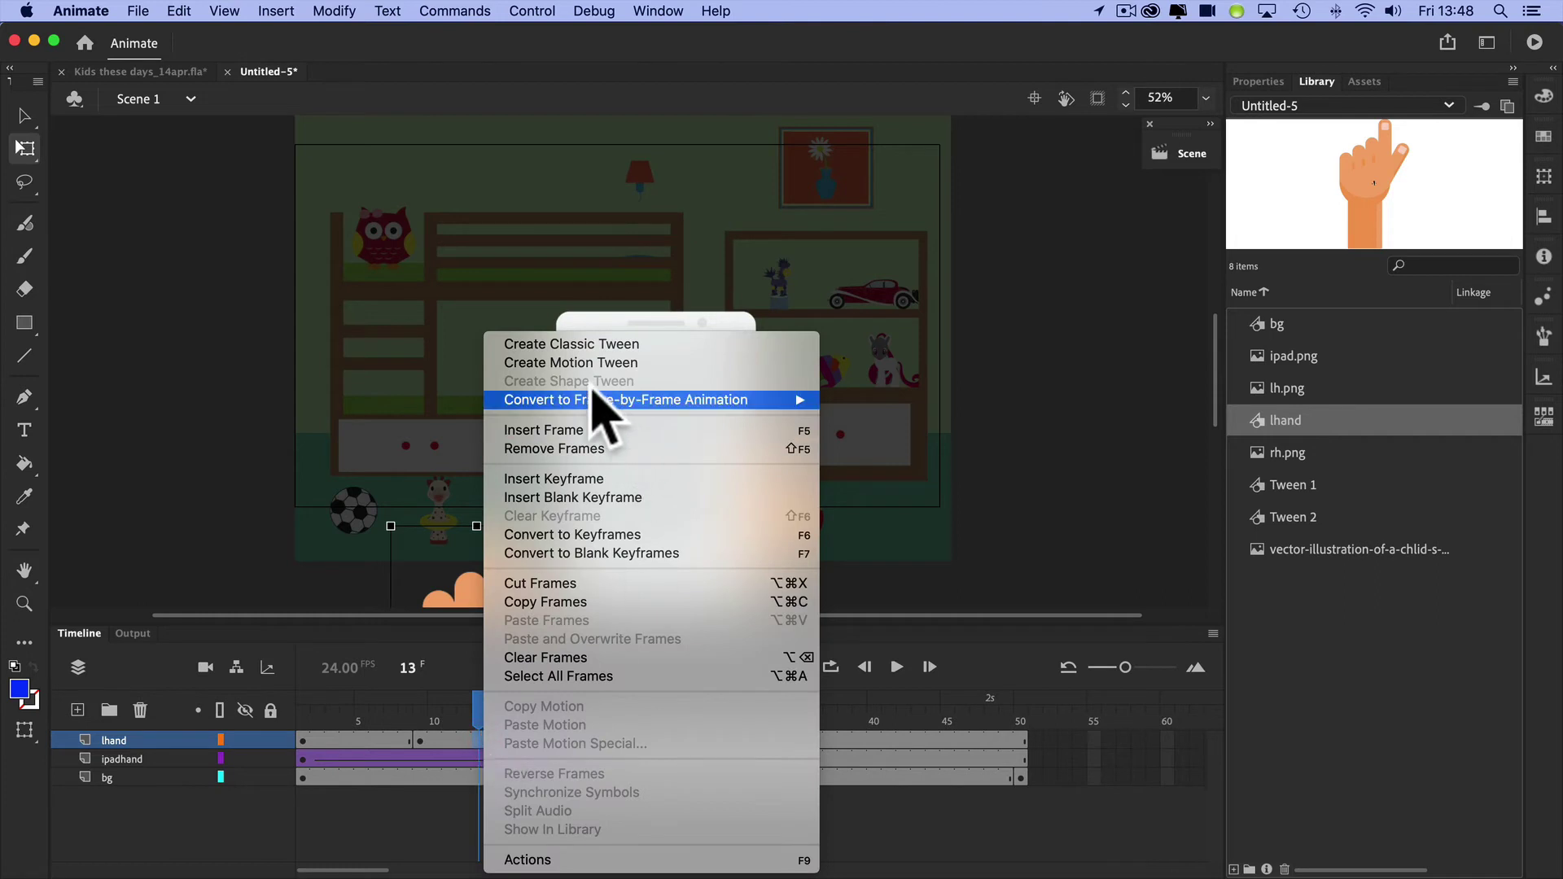
click(570, 344)
drag(453, 706, 580, 718)
Insert keyframes at frames 21 and 22 of the lhand layer
click(580, 740)
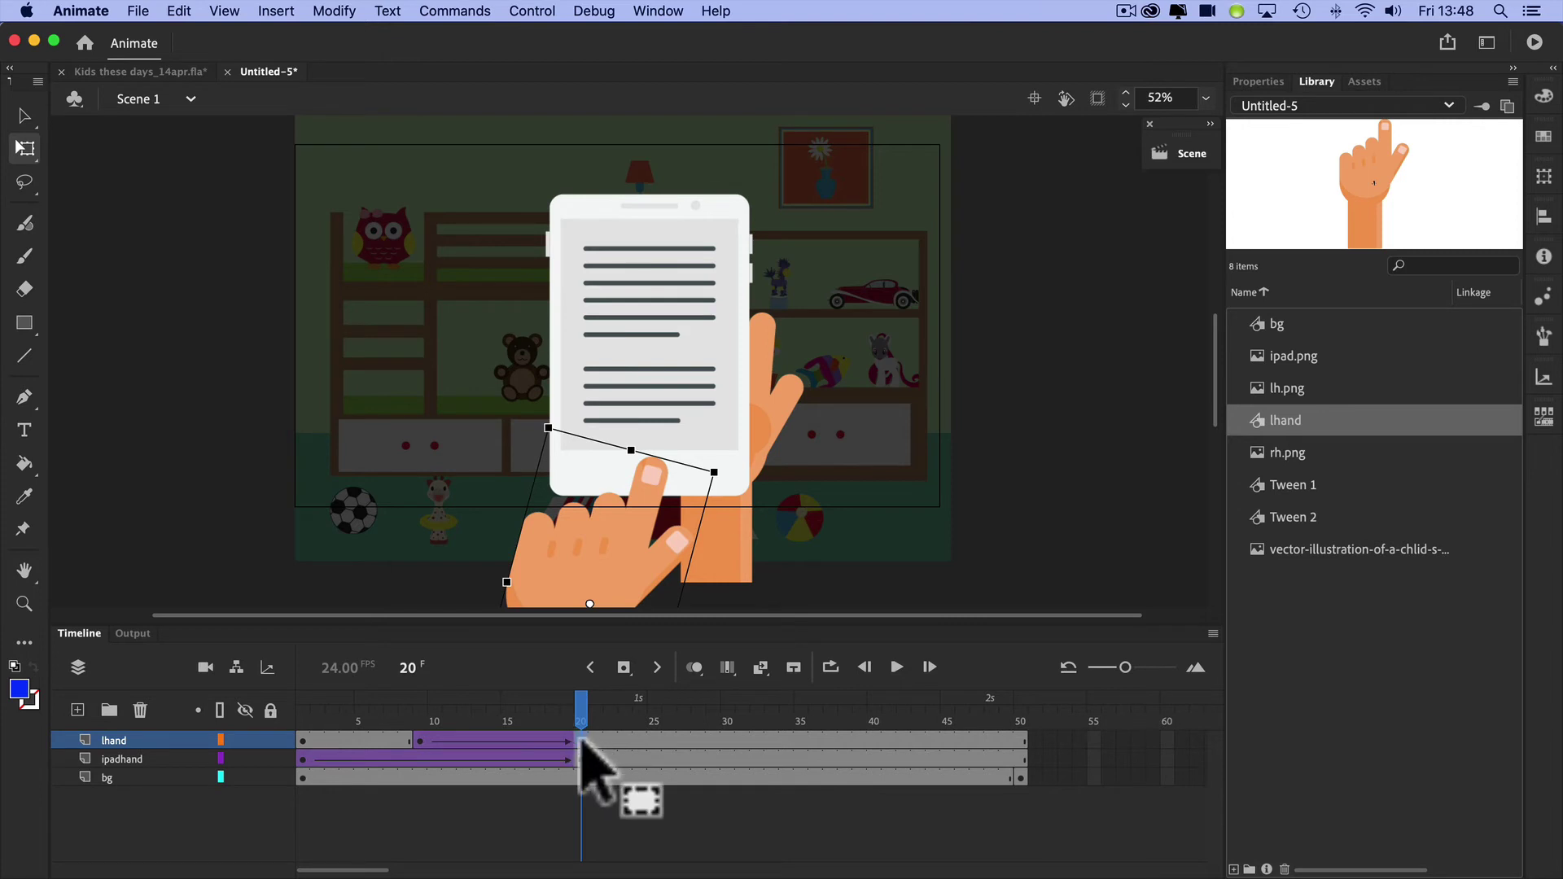
click(580, 740)
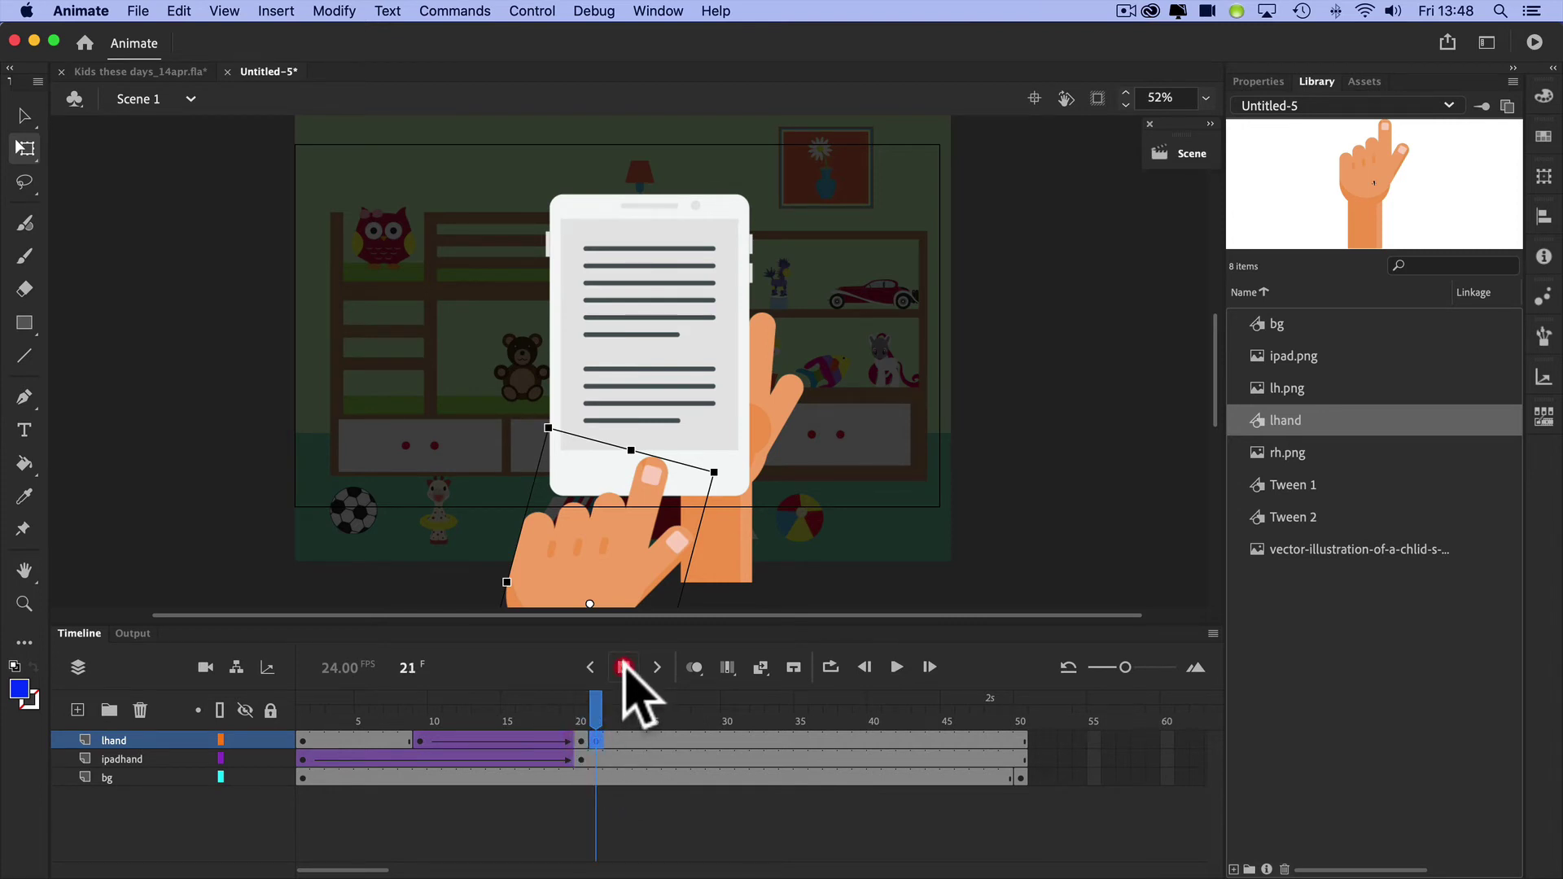
click(581, 740)
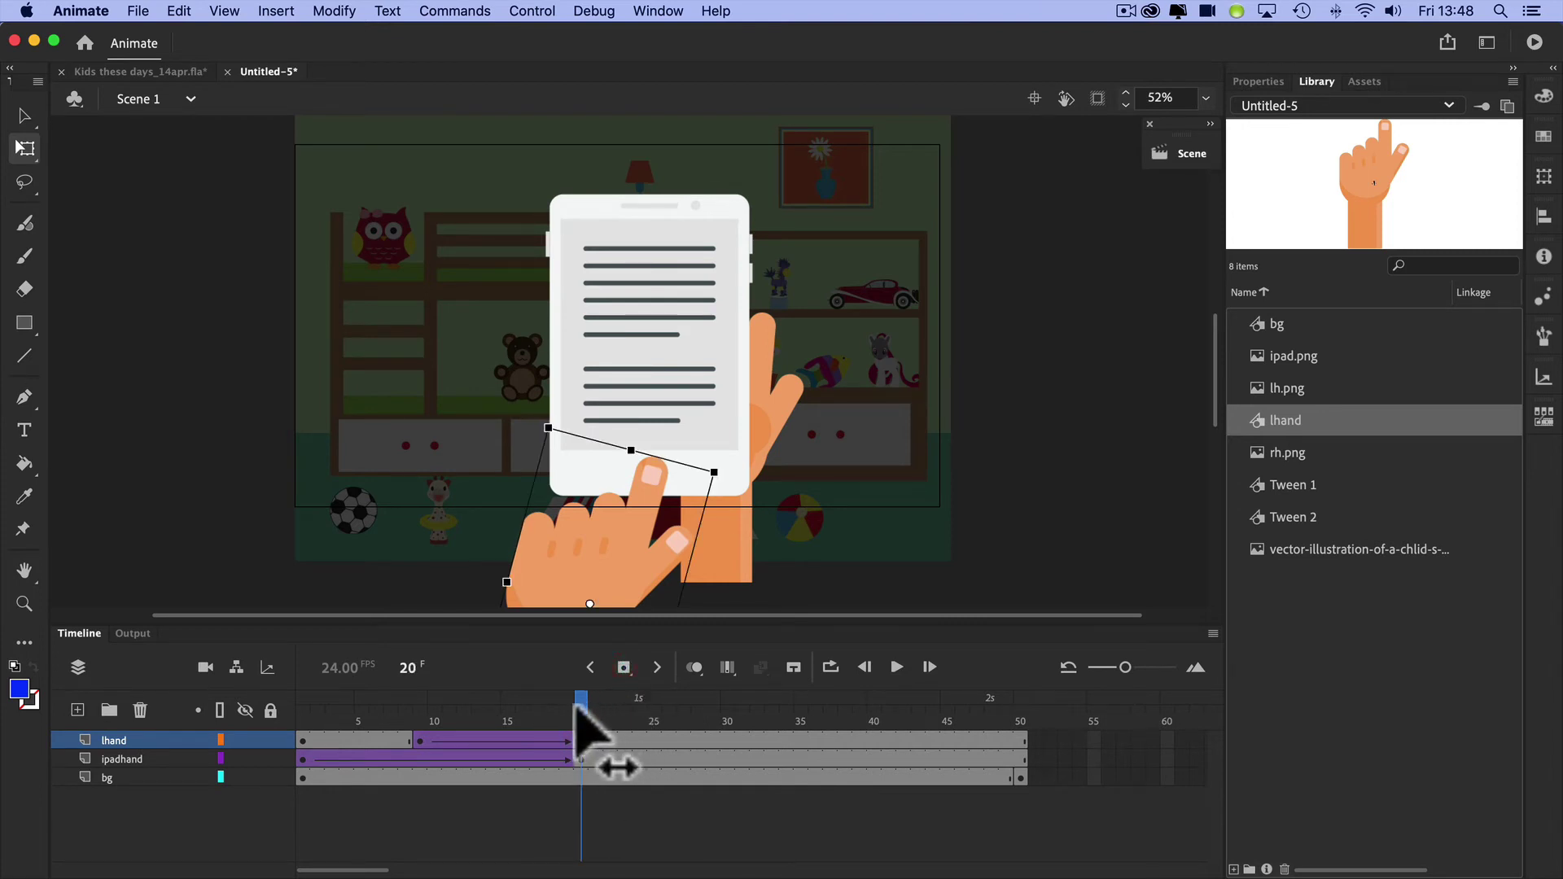
drag(576, 704, 603, 706)
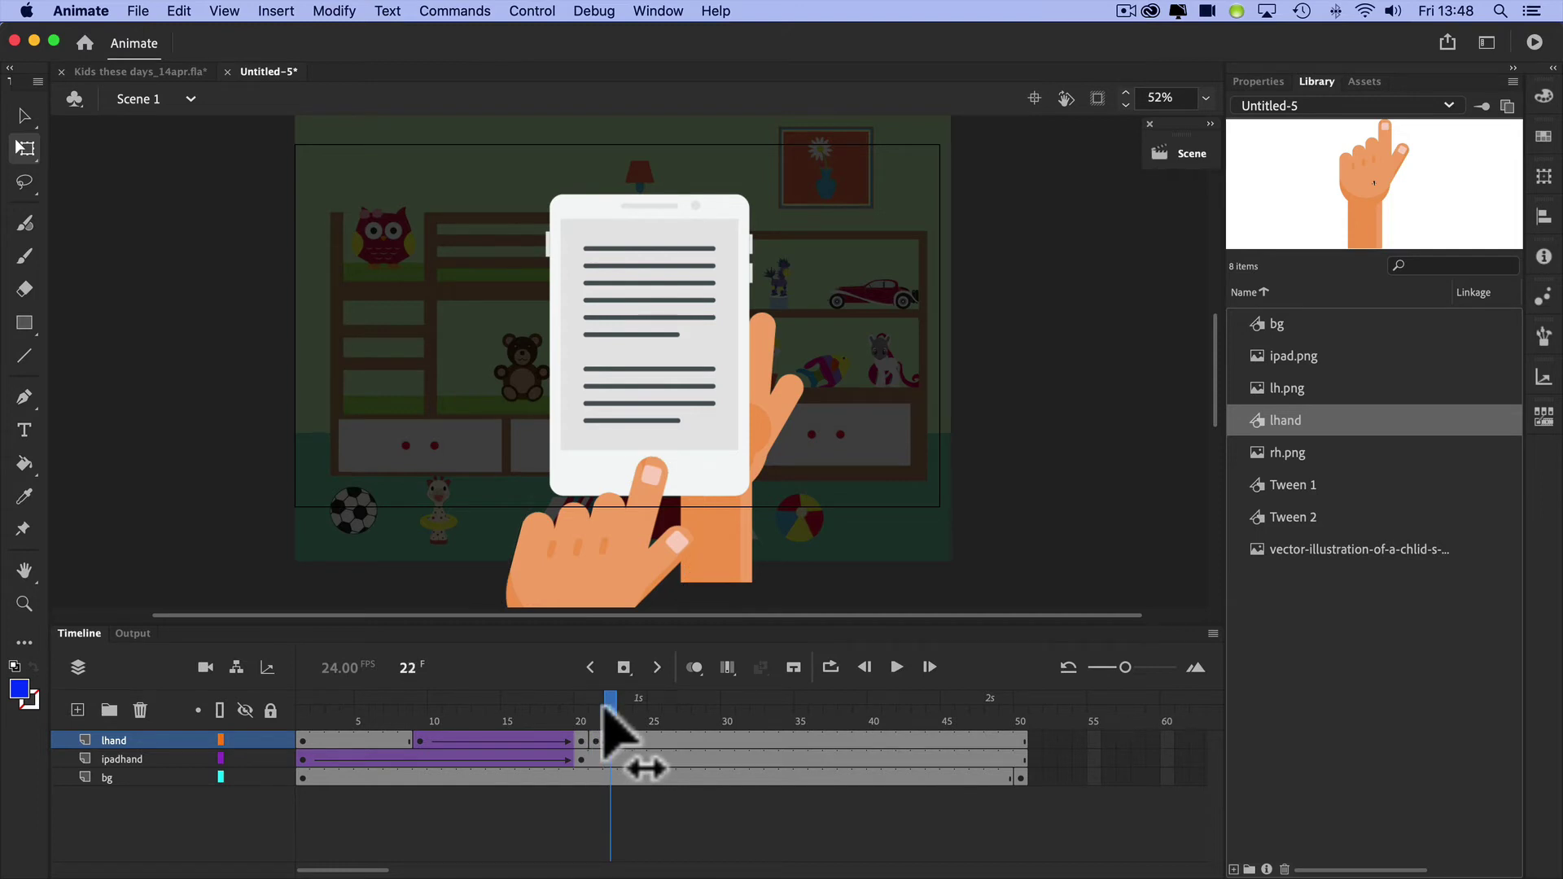
click(610, 740)
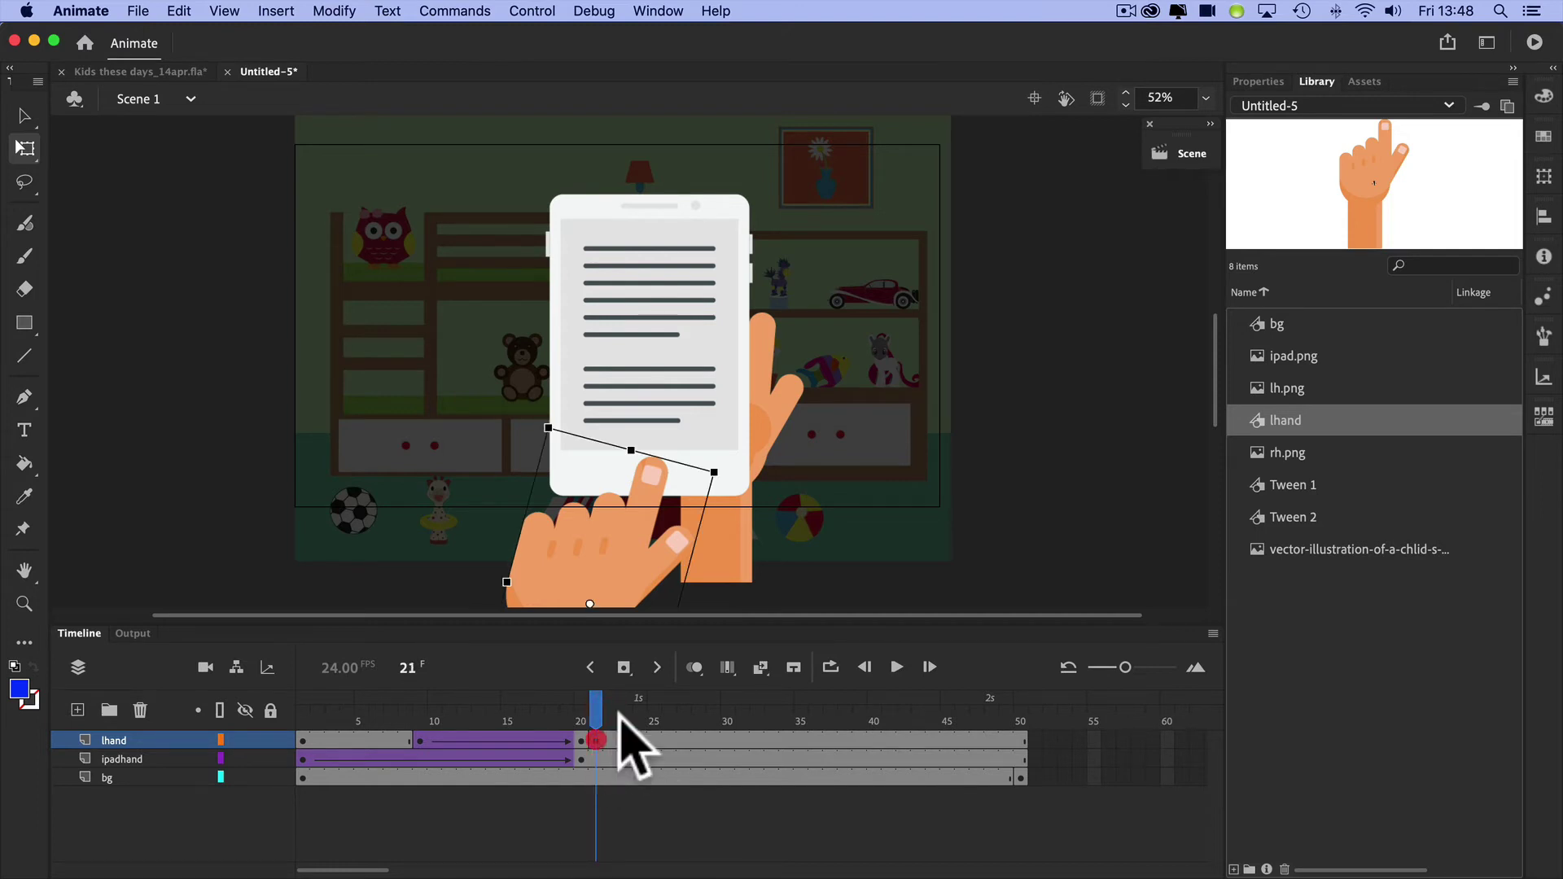
click(624, 666)
Slightly enlarge and shift the left hand in frame 21 of the lhand layer to make a tap, and scrub through the motion
click(594, 739)
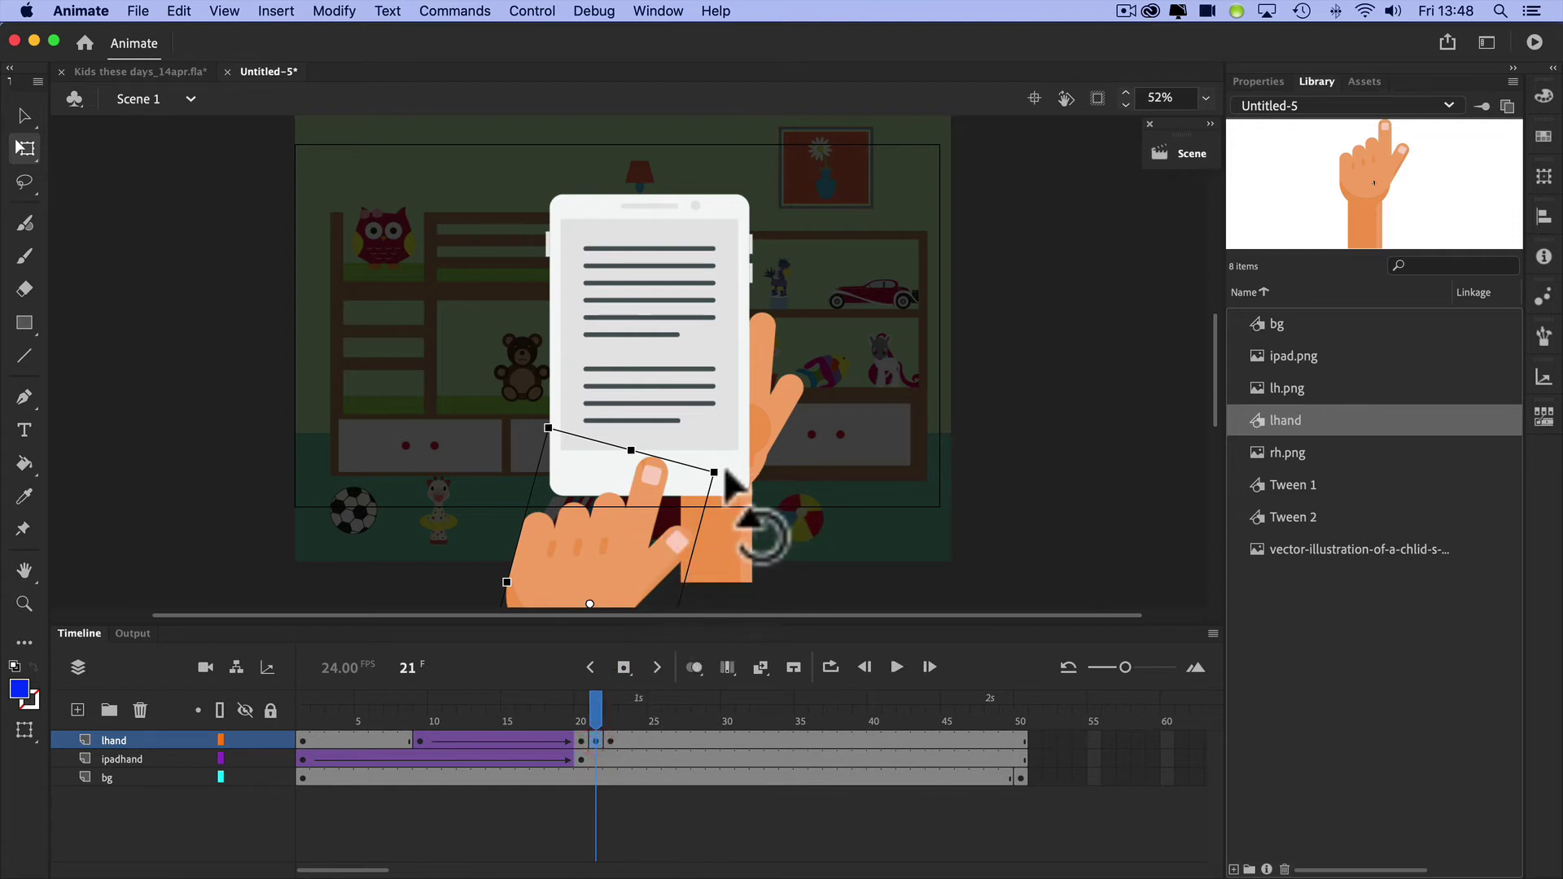
mouse_move(727, 480)
mouse_down()
mouse_move(663, 523)
mouse_move(658, 493)
mouse_move(725, 482)
mouse_up()
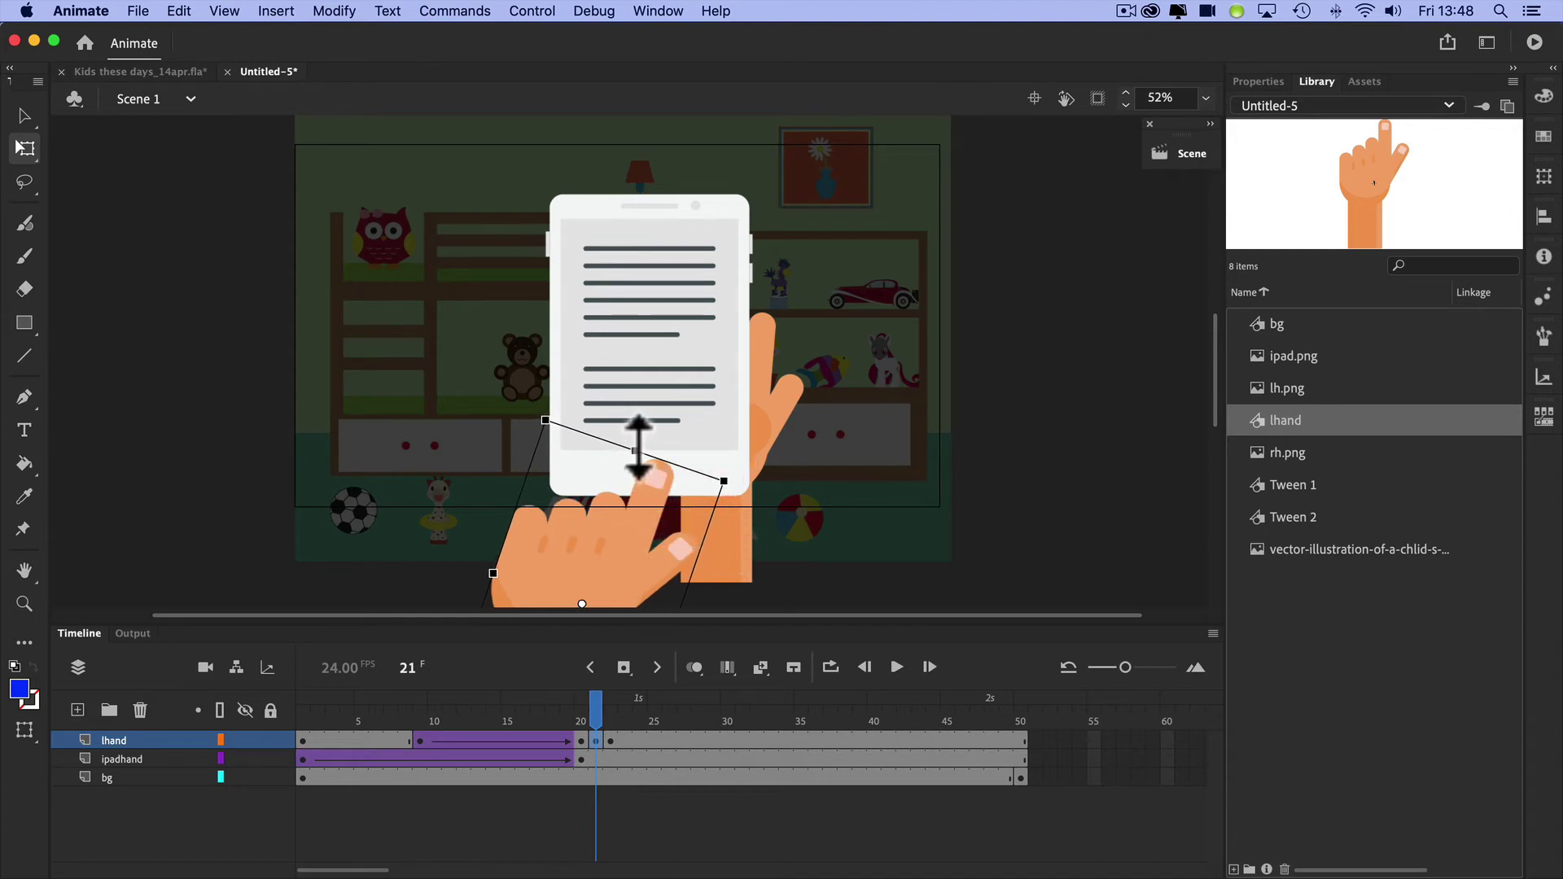
drag(646, 501, 638, 495)
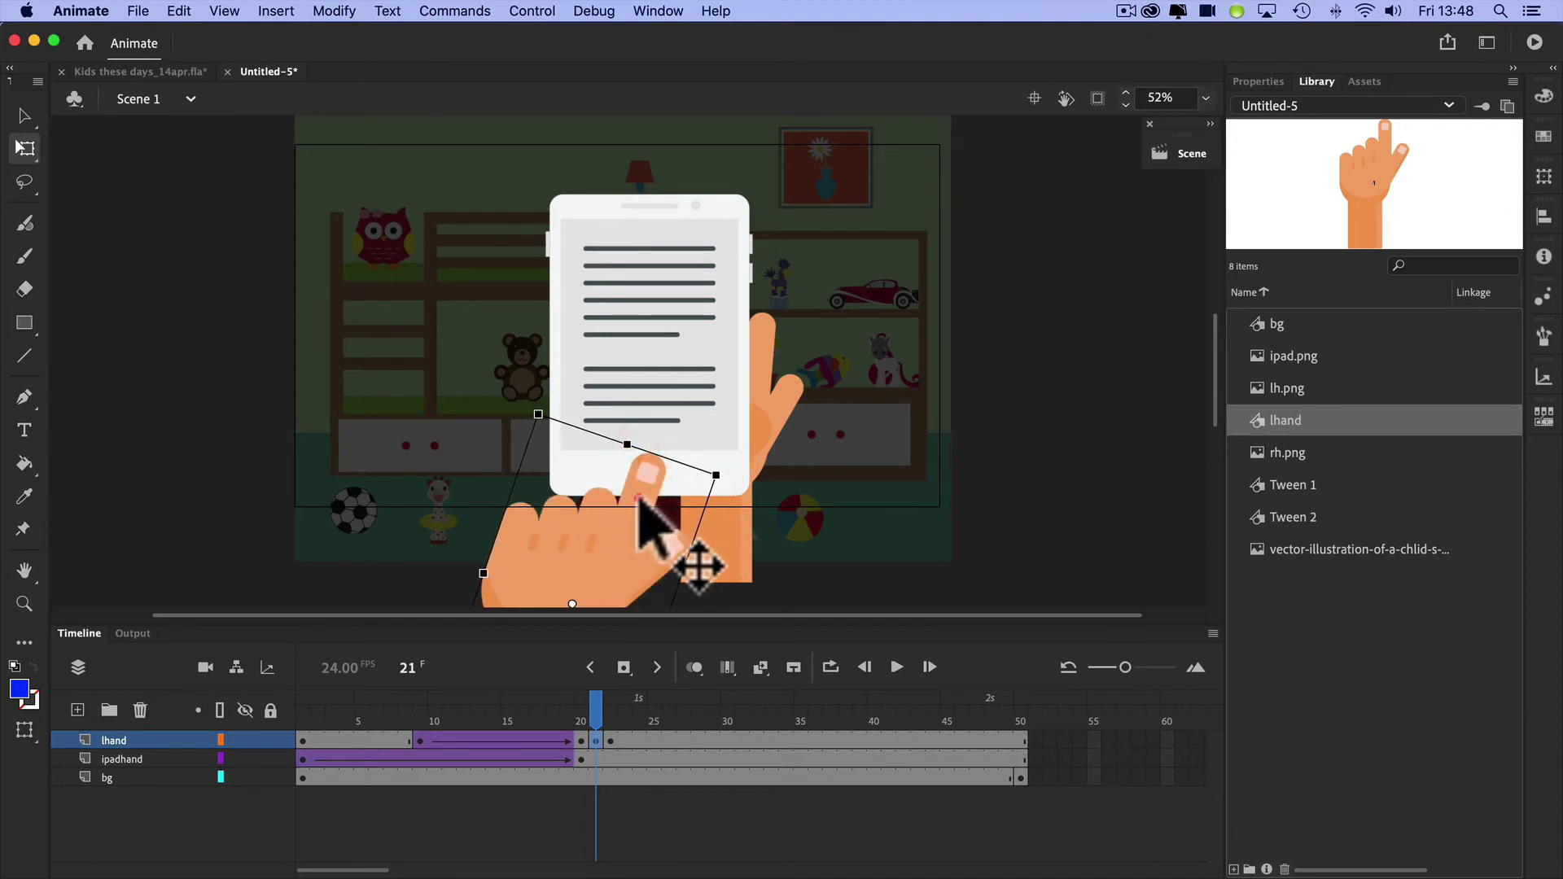
mouse_move(607, 715)
mouse_down()
mouse_move(558, 722)
mouse_move(713, 722)
mouse_move(593, 724)
mouse_up()
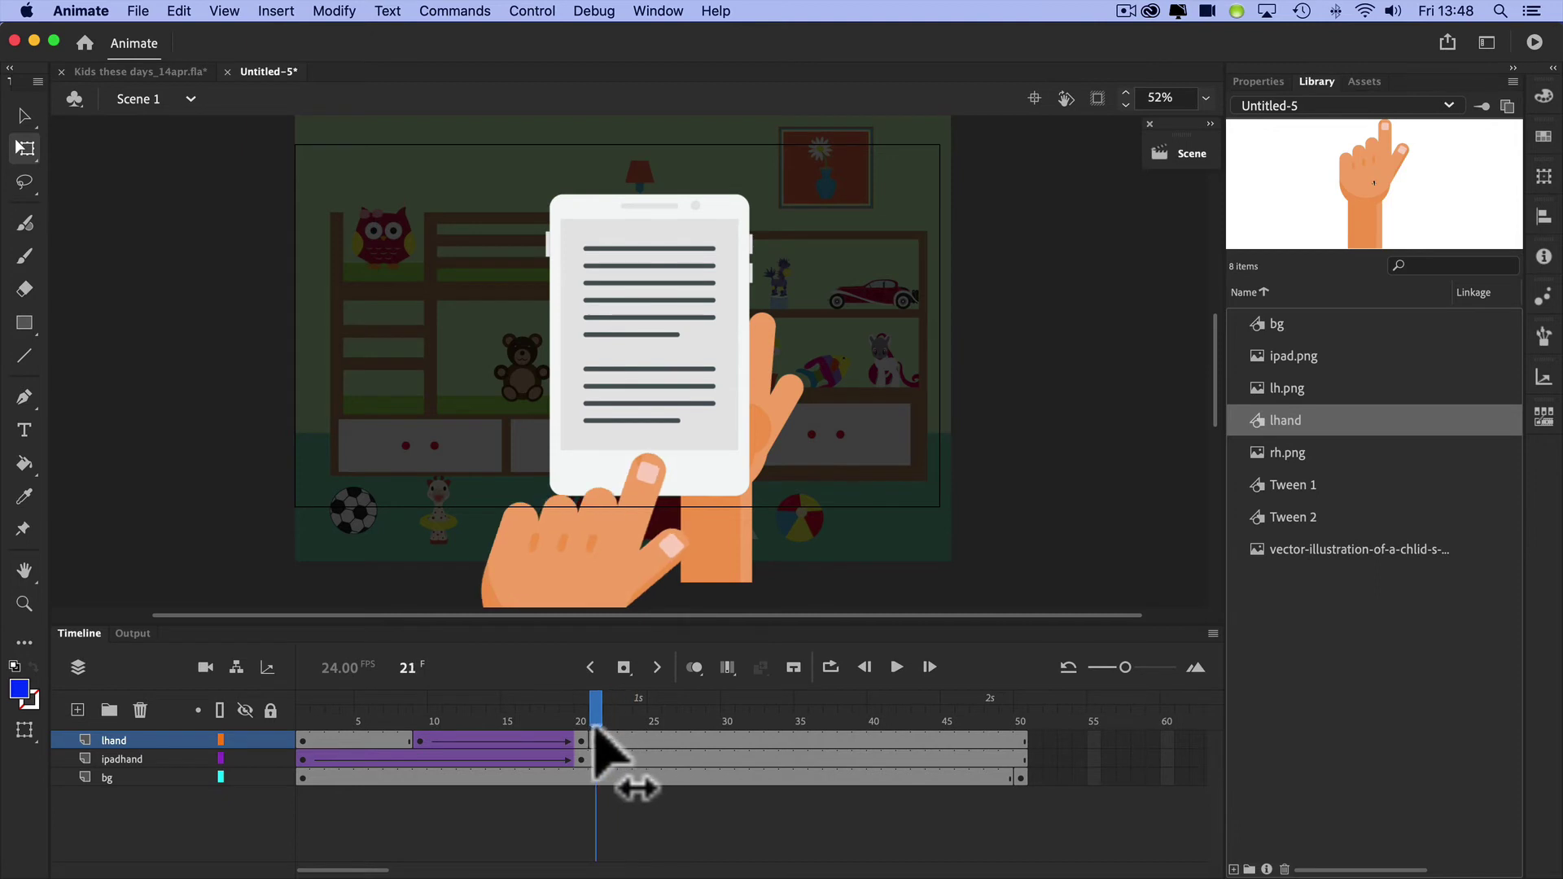
key(F6)
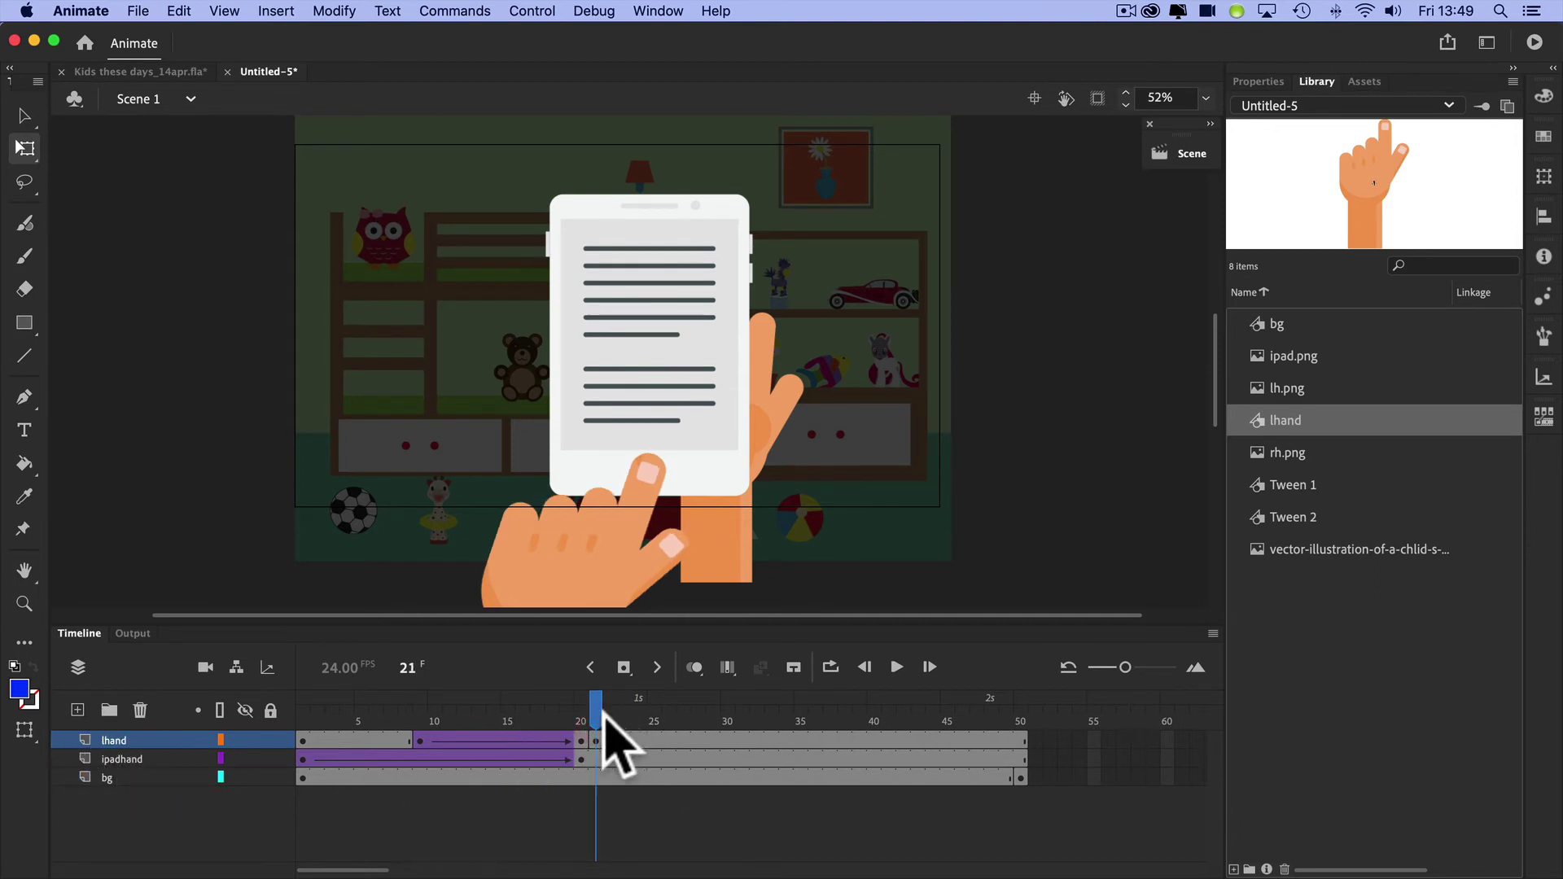
click(756, 733)
drag(756, 732, 683, 724)
click(698, 716)
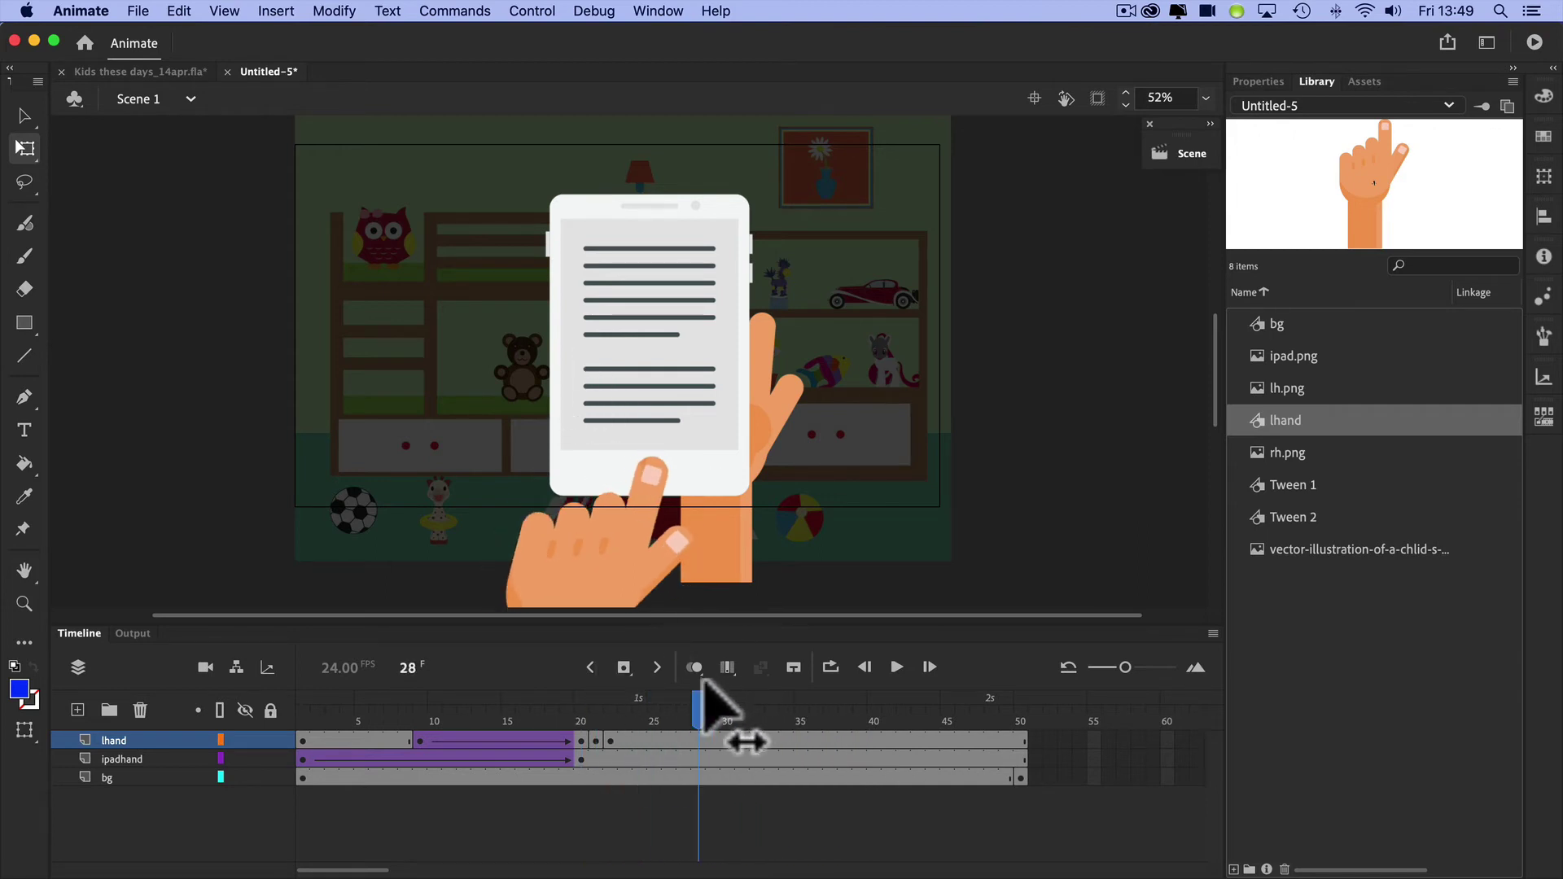
Add a new layer above the lhand layer and name it Audio_click
click(78, 709)
click(118, 740)
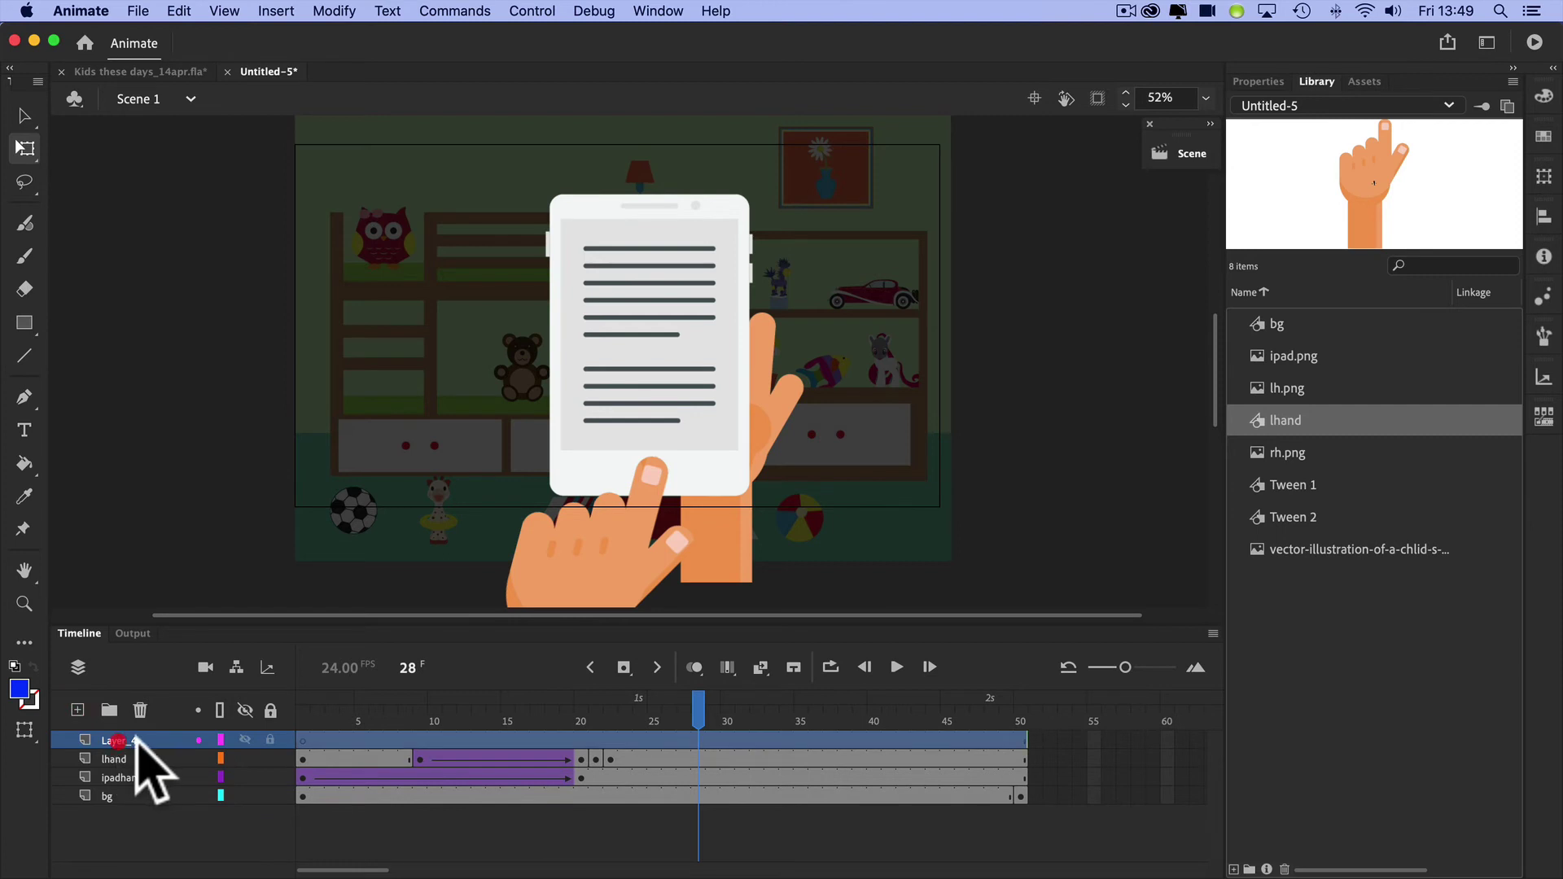
double_click(122, 739)
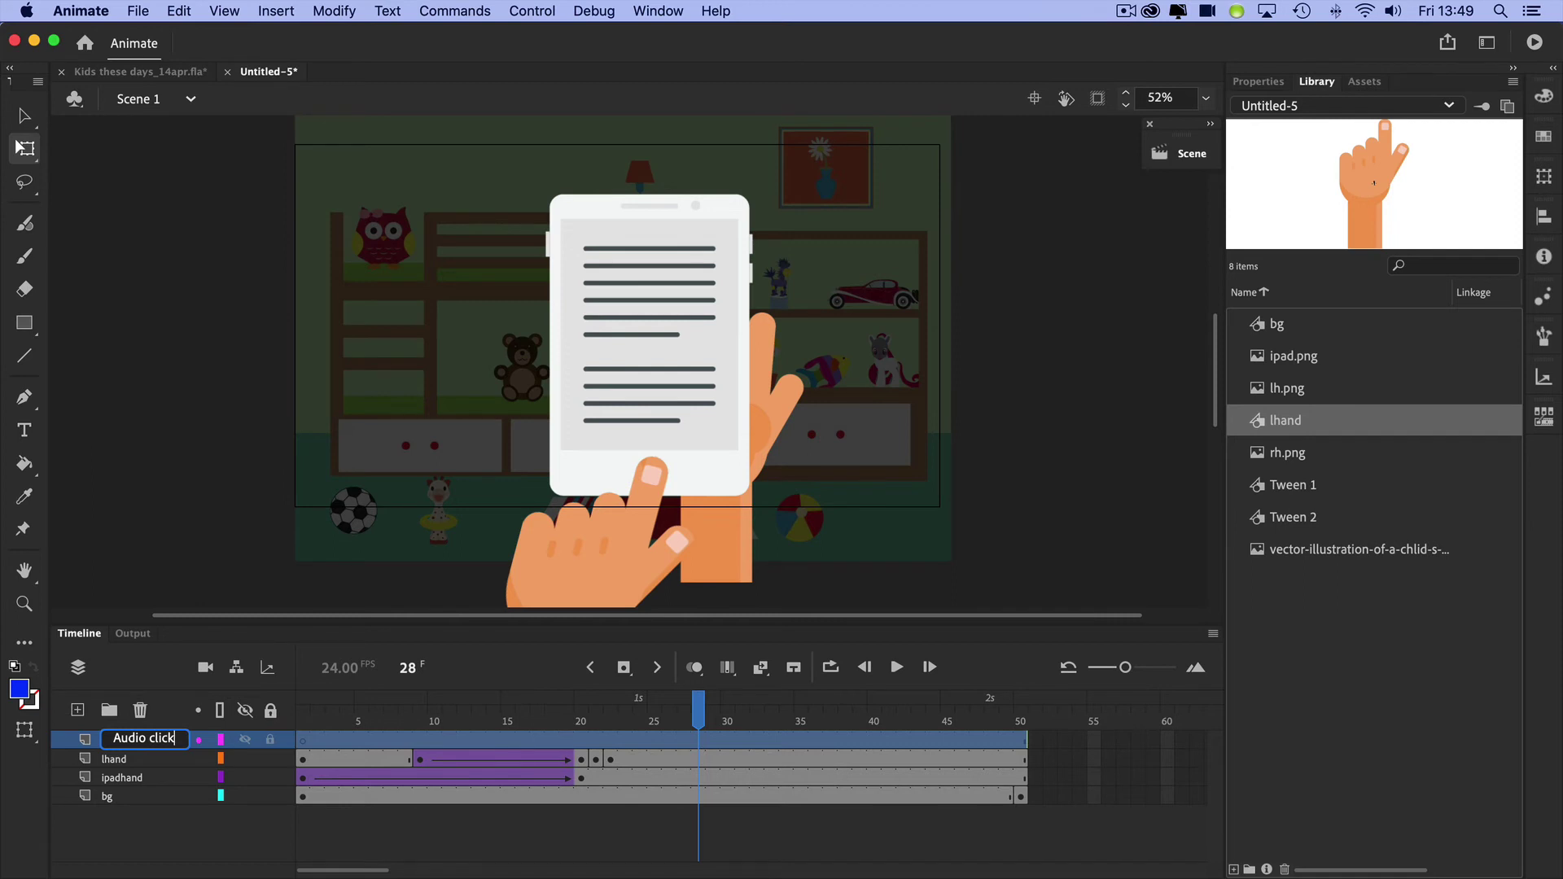
text(Audio click)
key(Return)
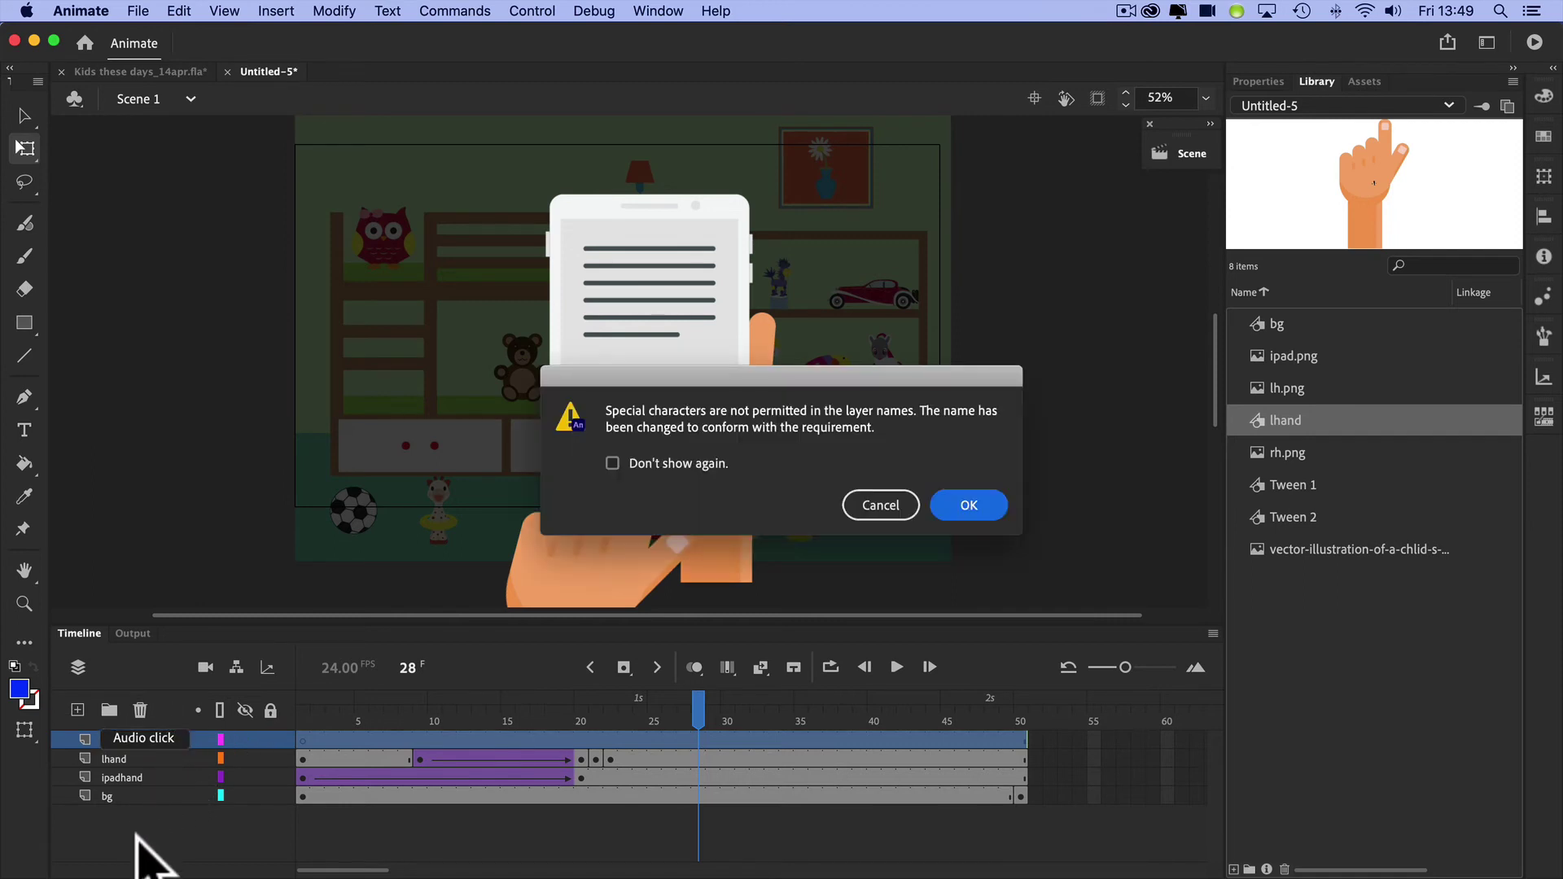
click(973, 505)
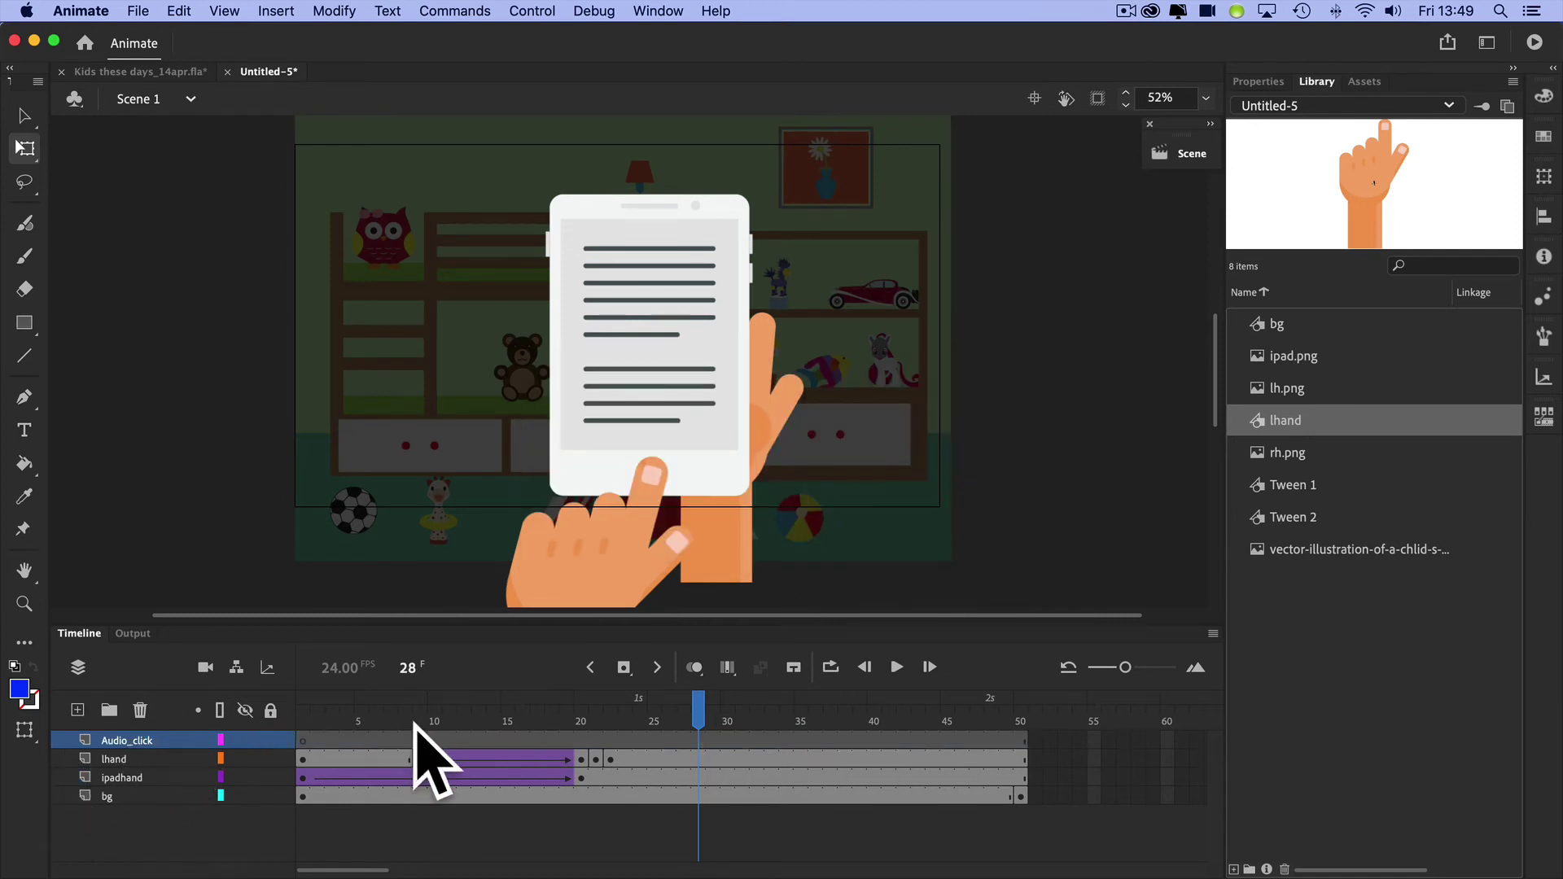
Insert a keyframe at frame 21 of the Audio_click layer
drag(700, 715, 595, 718)
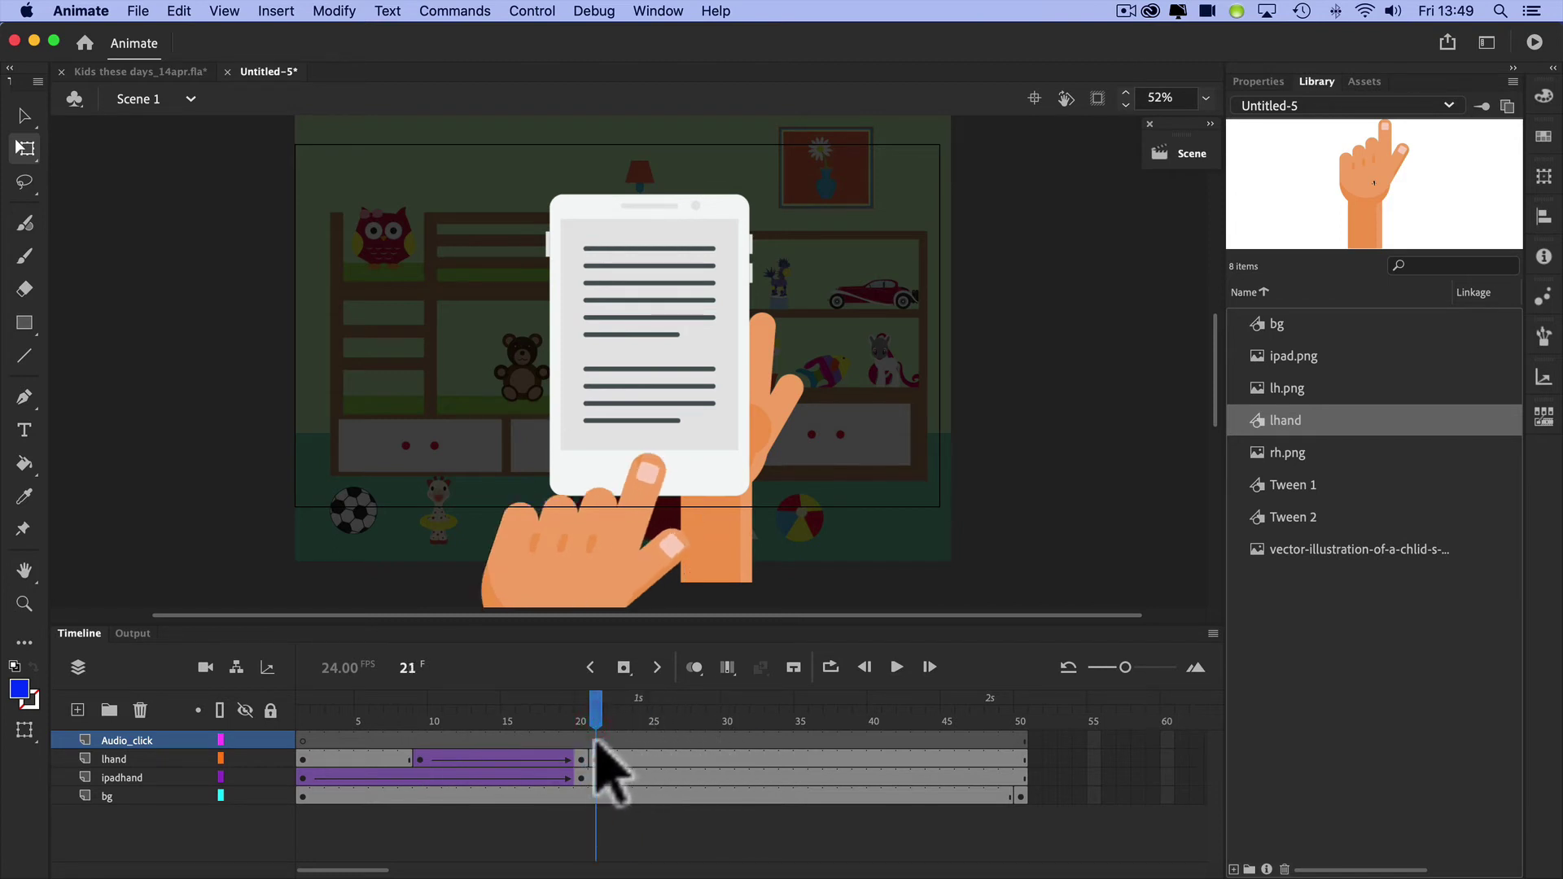
key(F6)
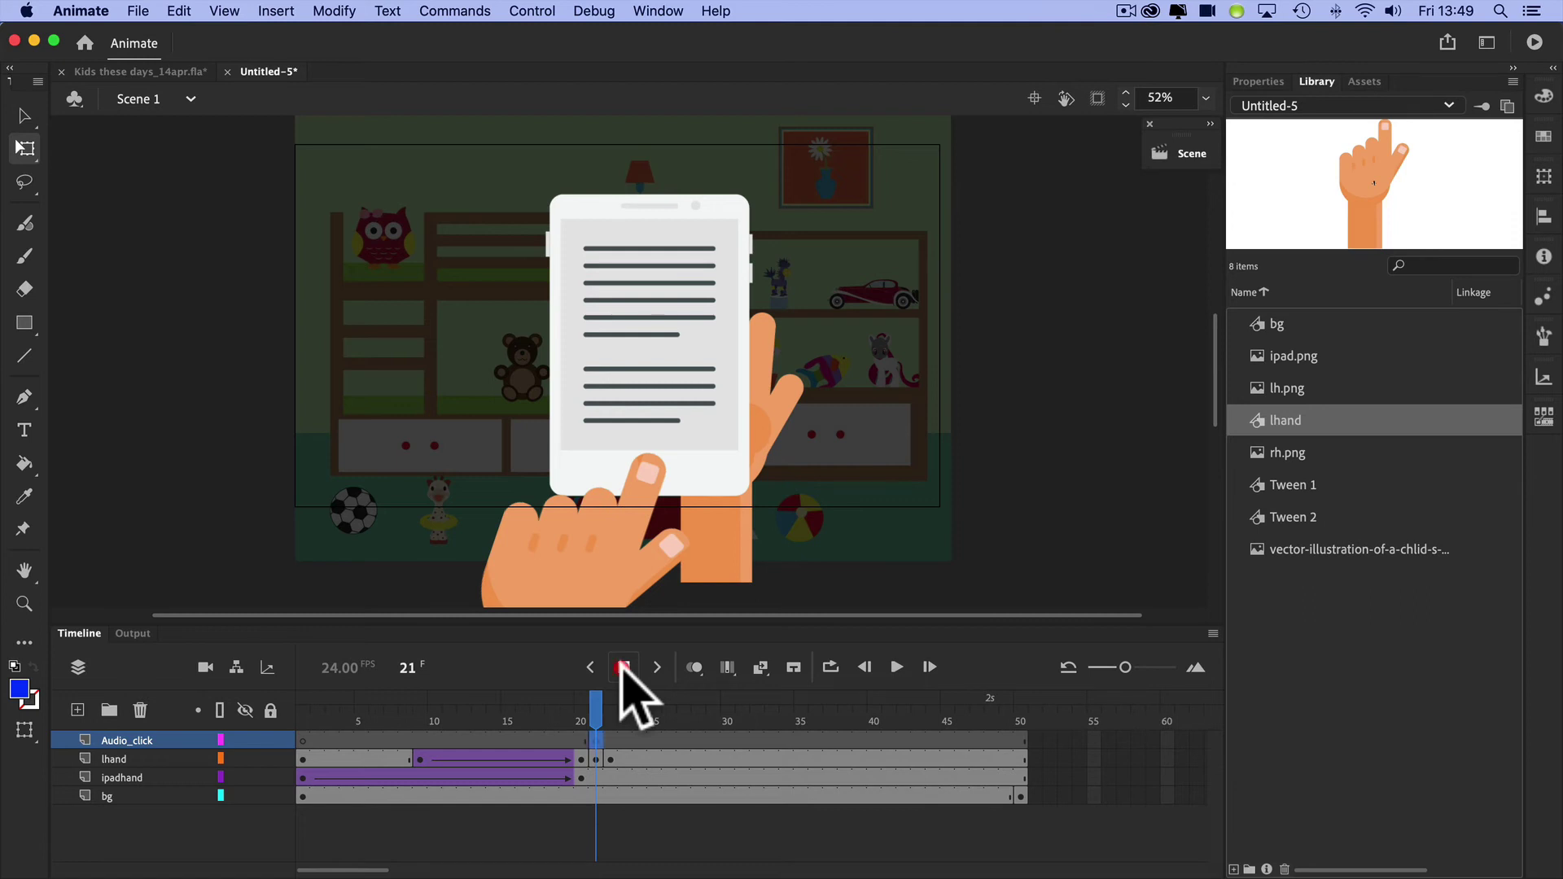
drag(597, 739, 661, 734)
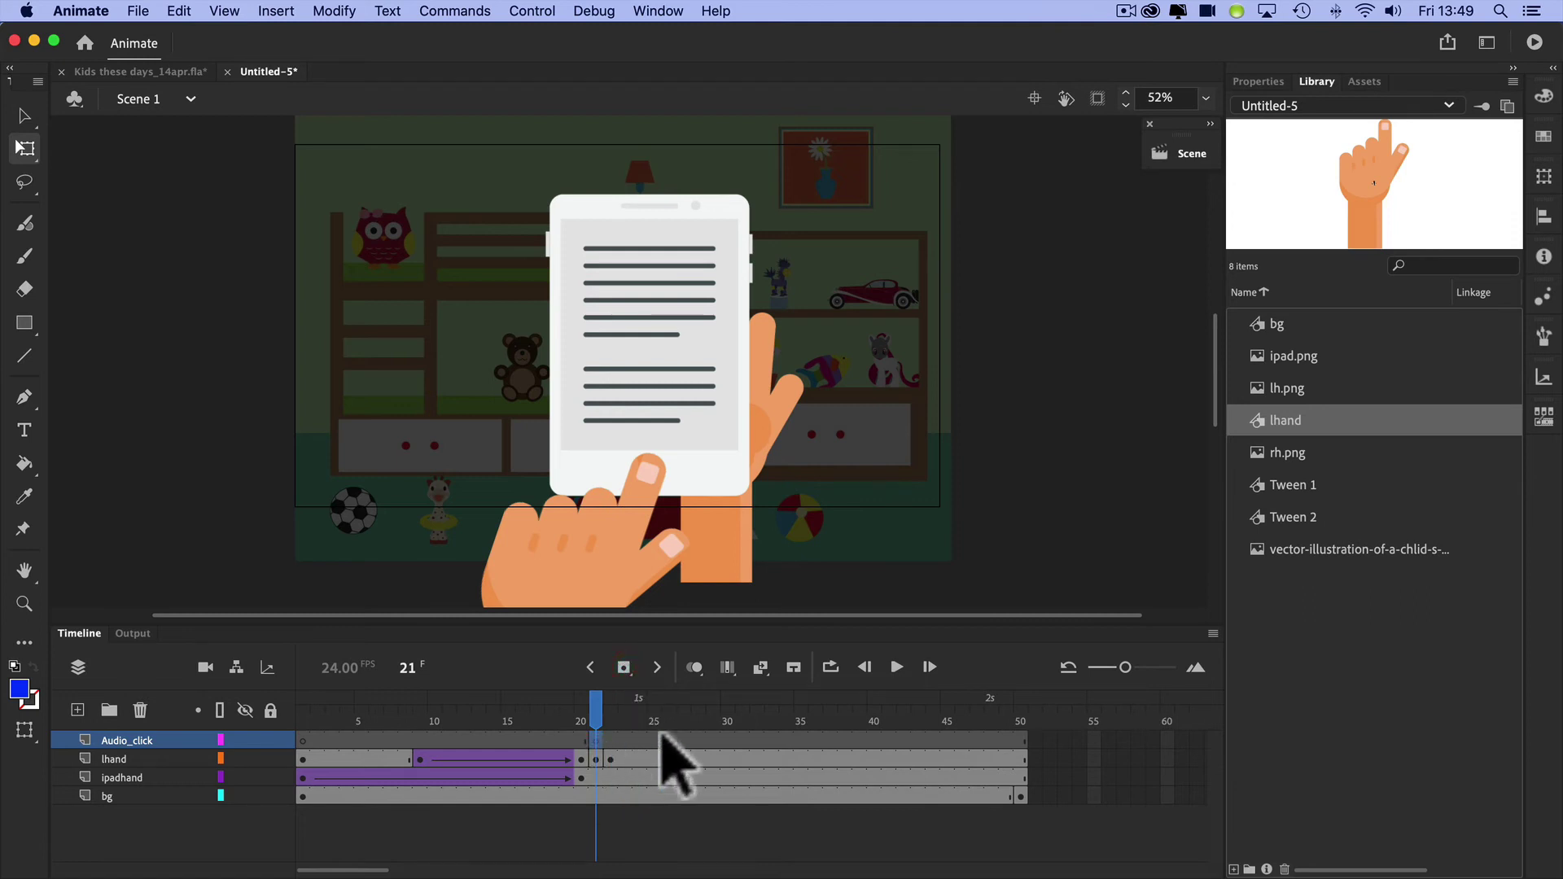
Import click.wav from the kids these days VO folder inside the audio folder of Young people these days_Assets into the library
click(137, 10)
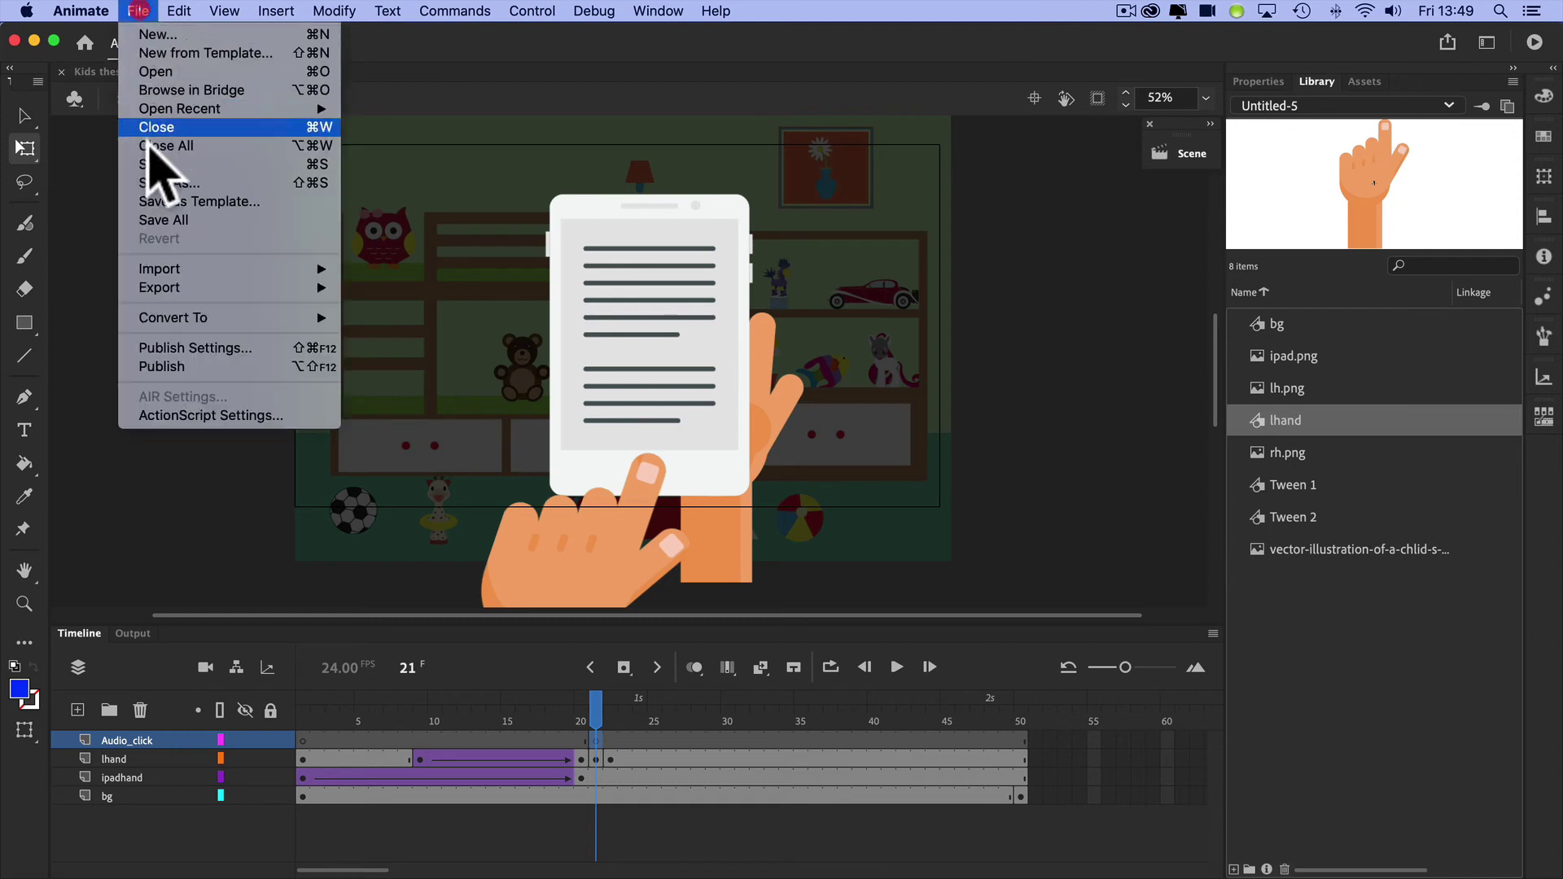
mouse_move(314, 270)
click(433, 288)
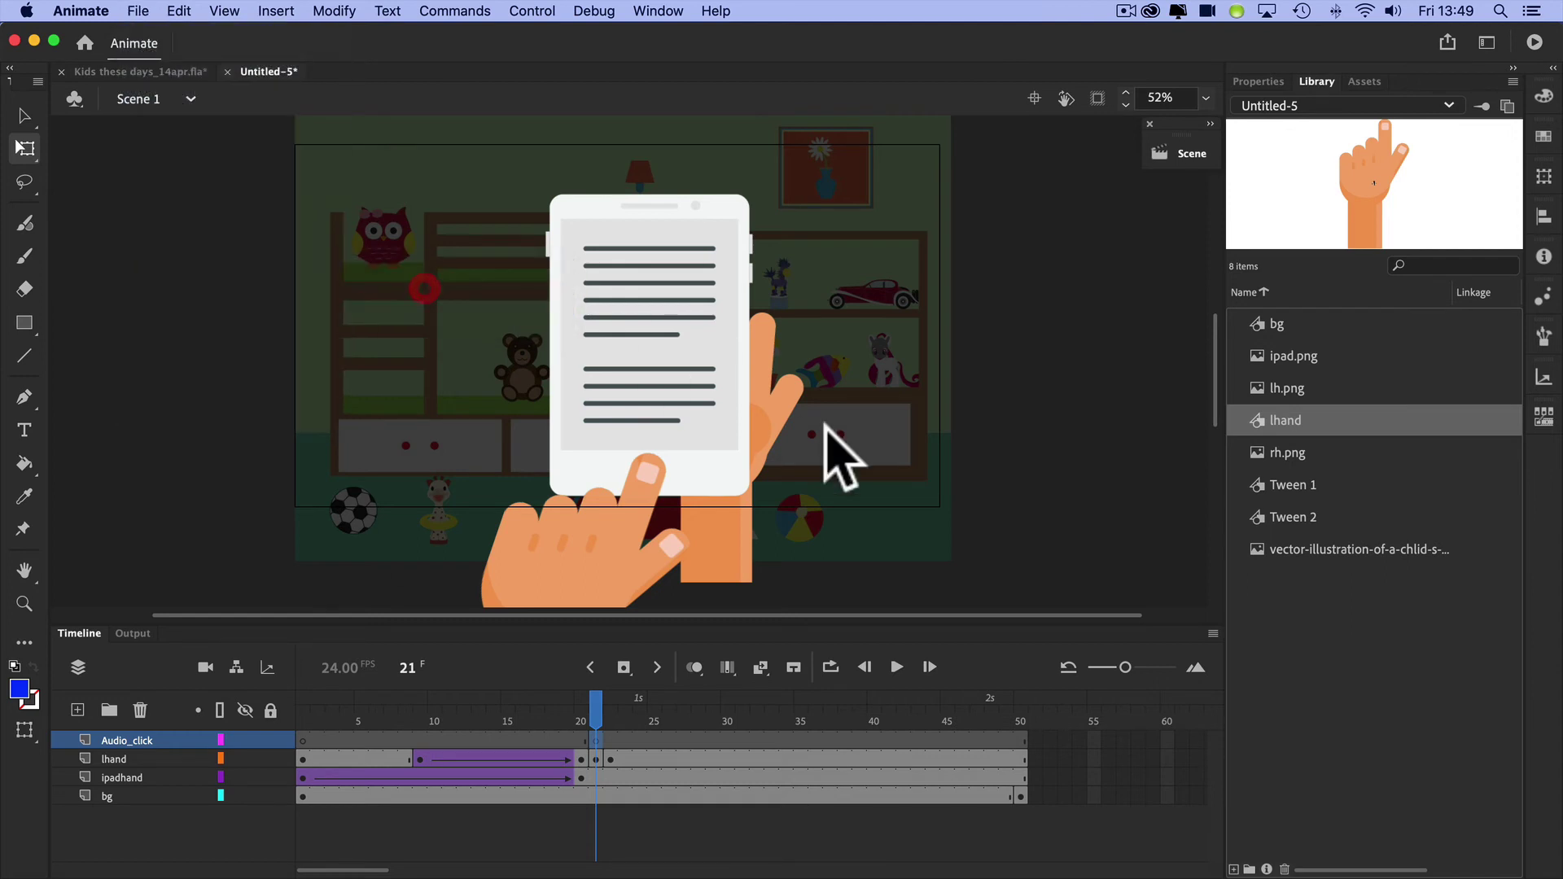
click(757, 148)
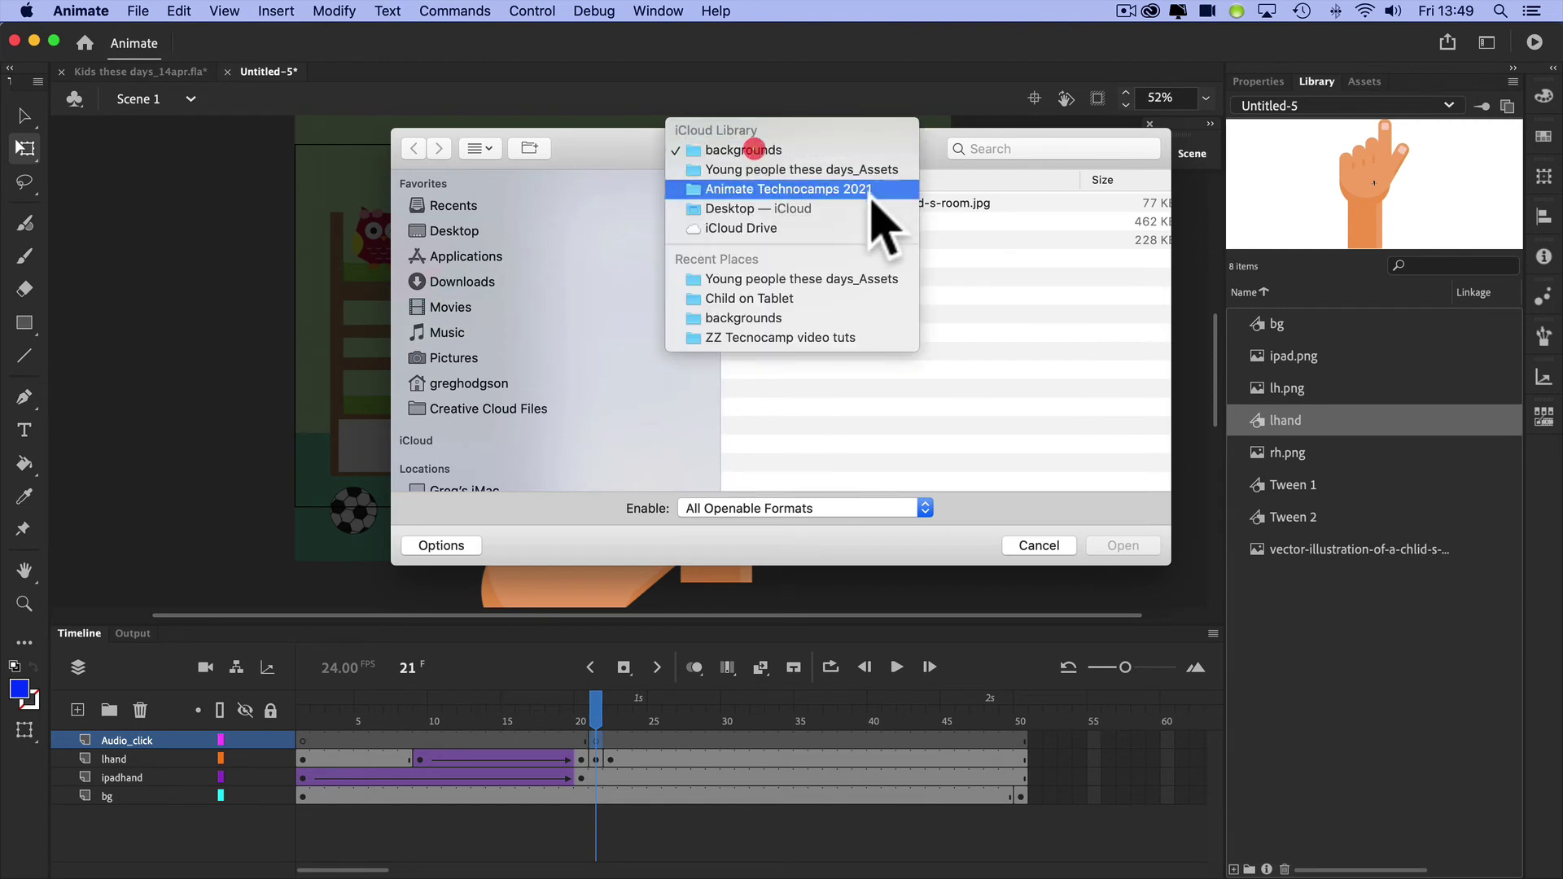
click(731, 182)
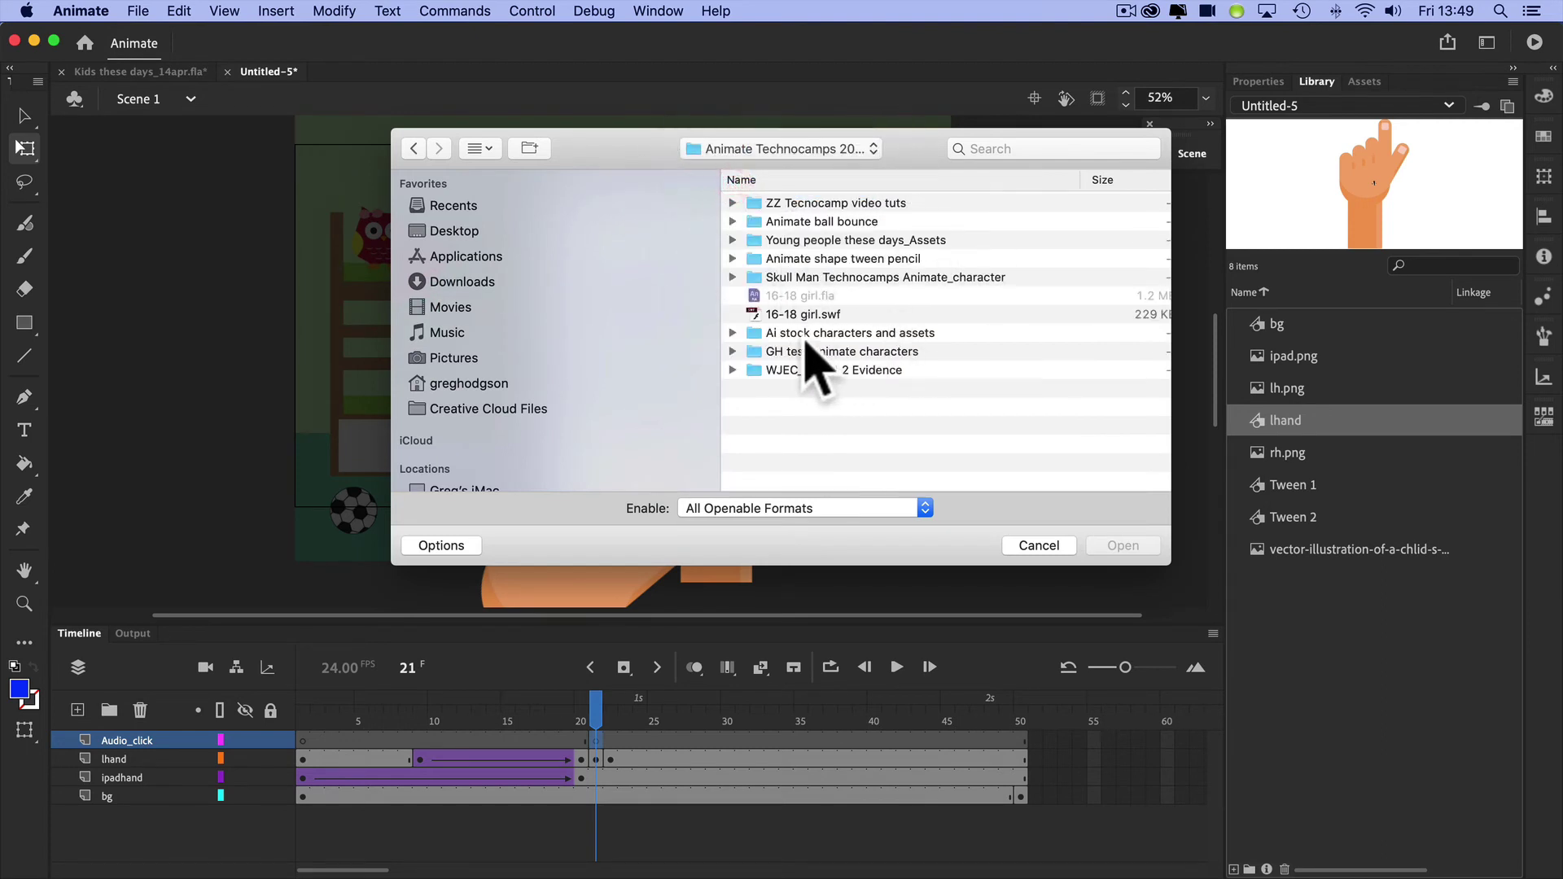
double_click(797, 240)
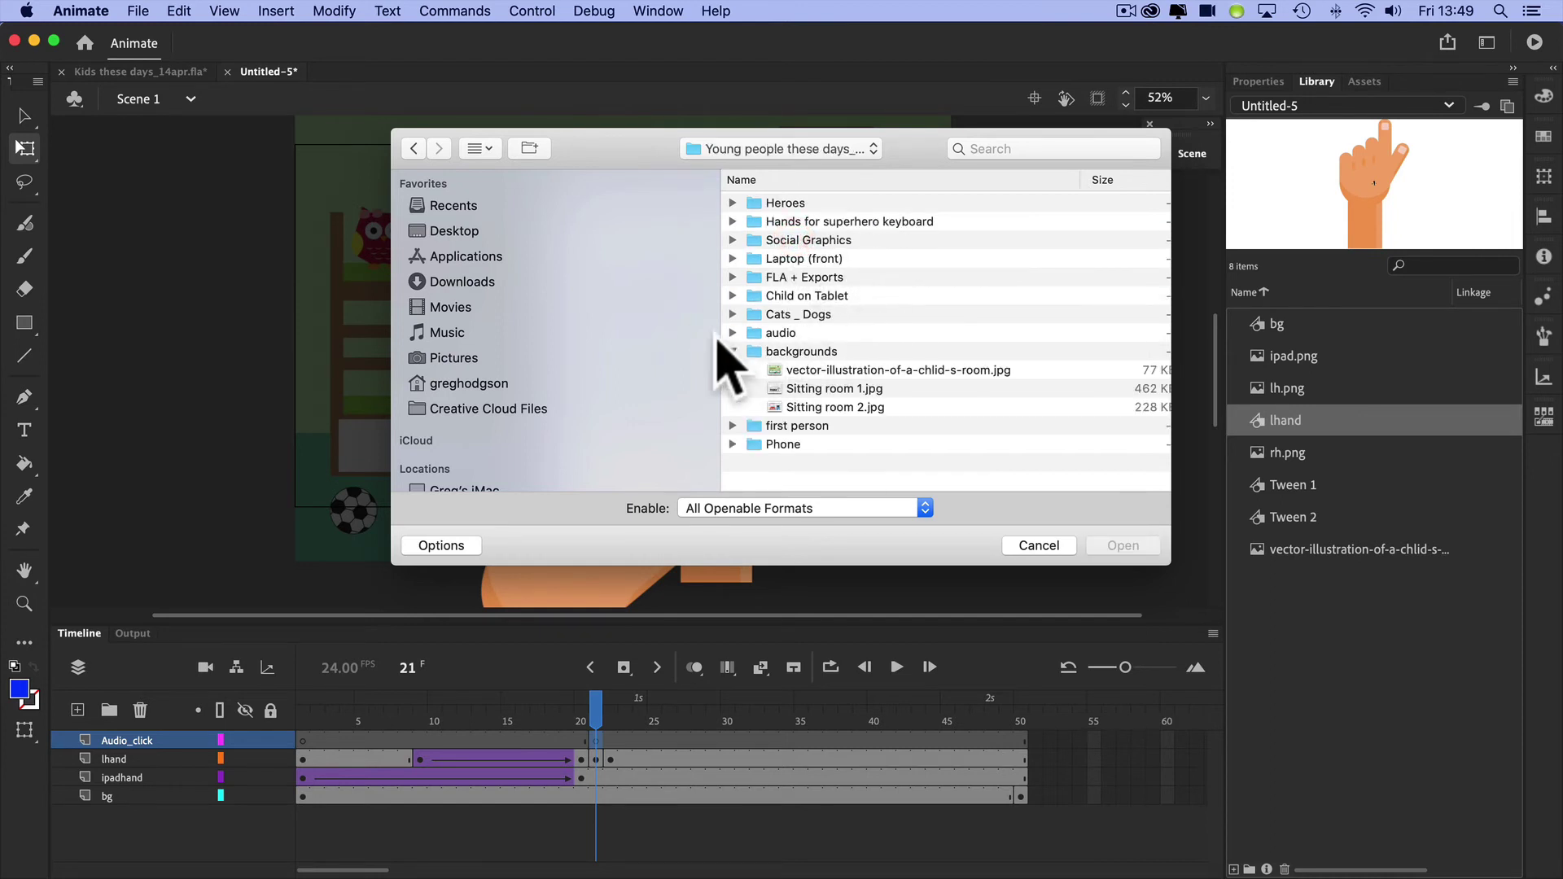
click(732, 333)
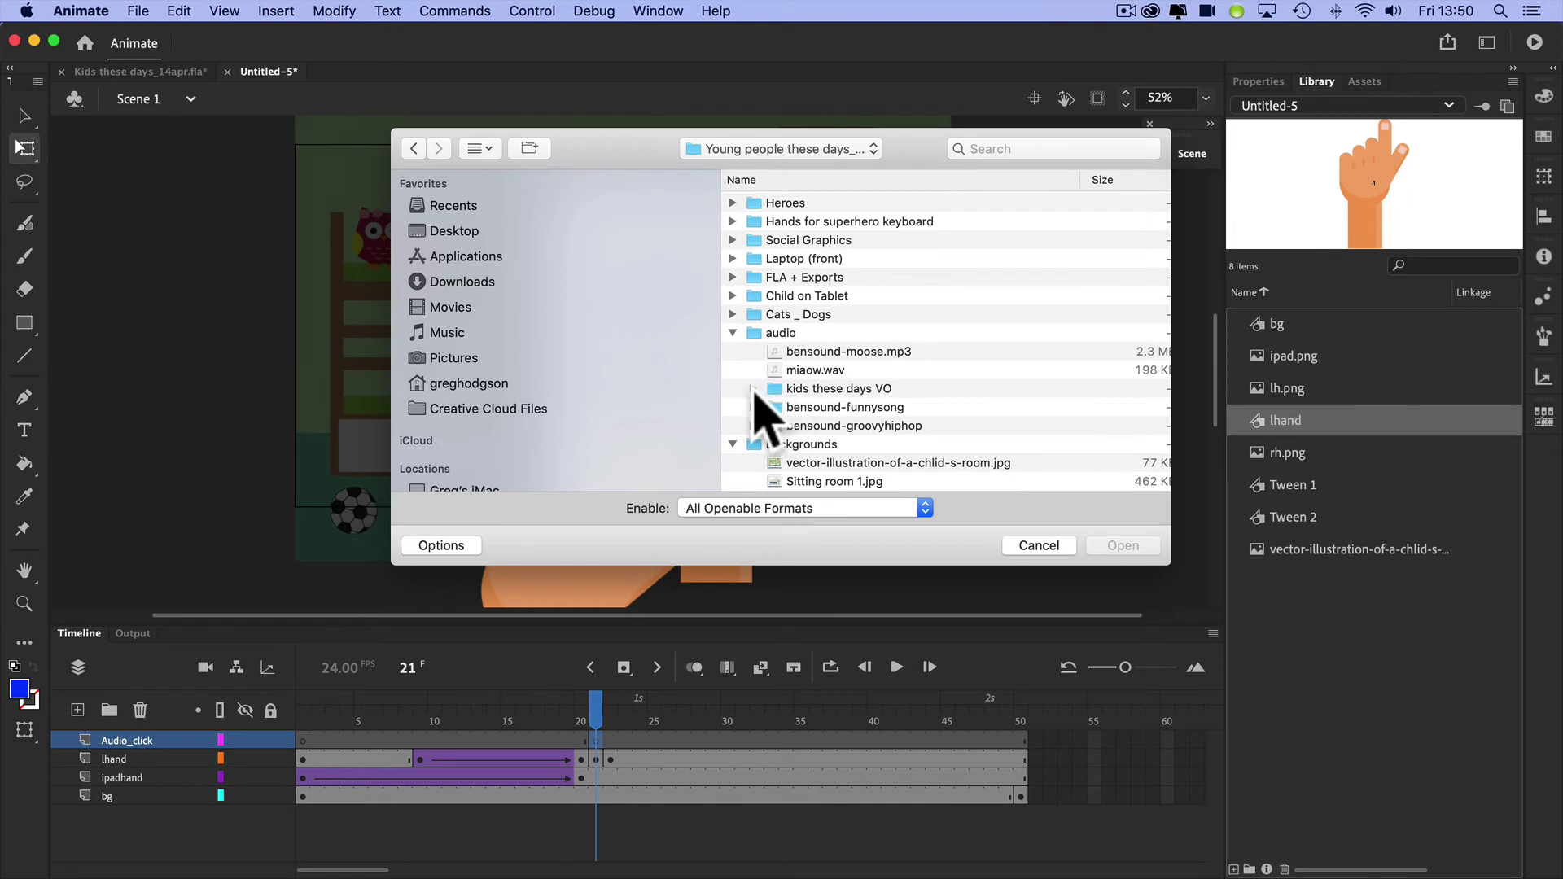
click(753, 389)
scroll(854, 398, down, 4)
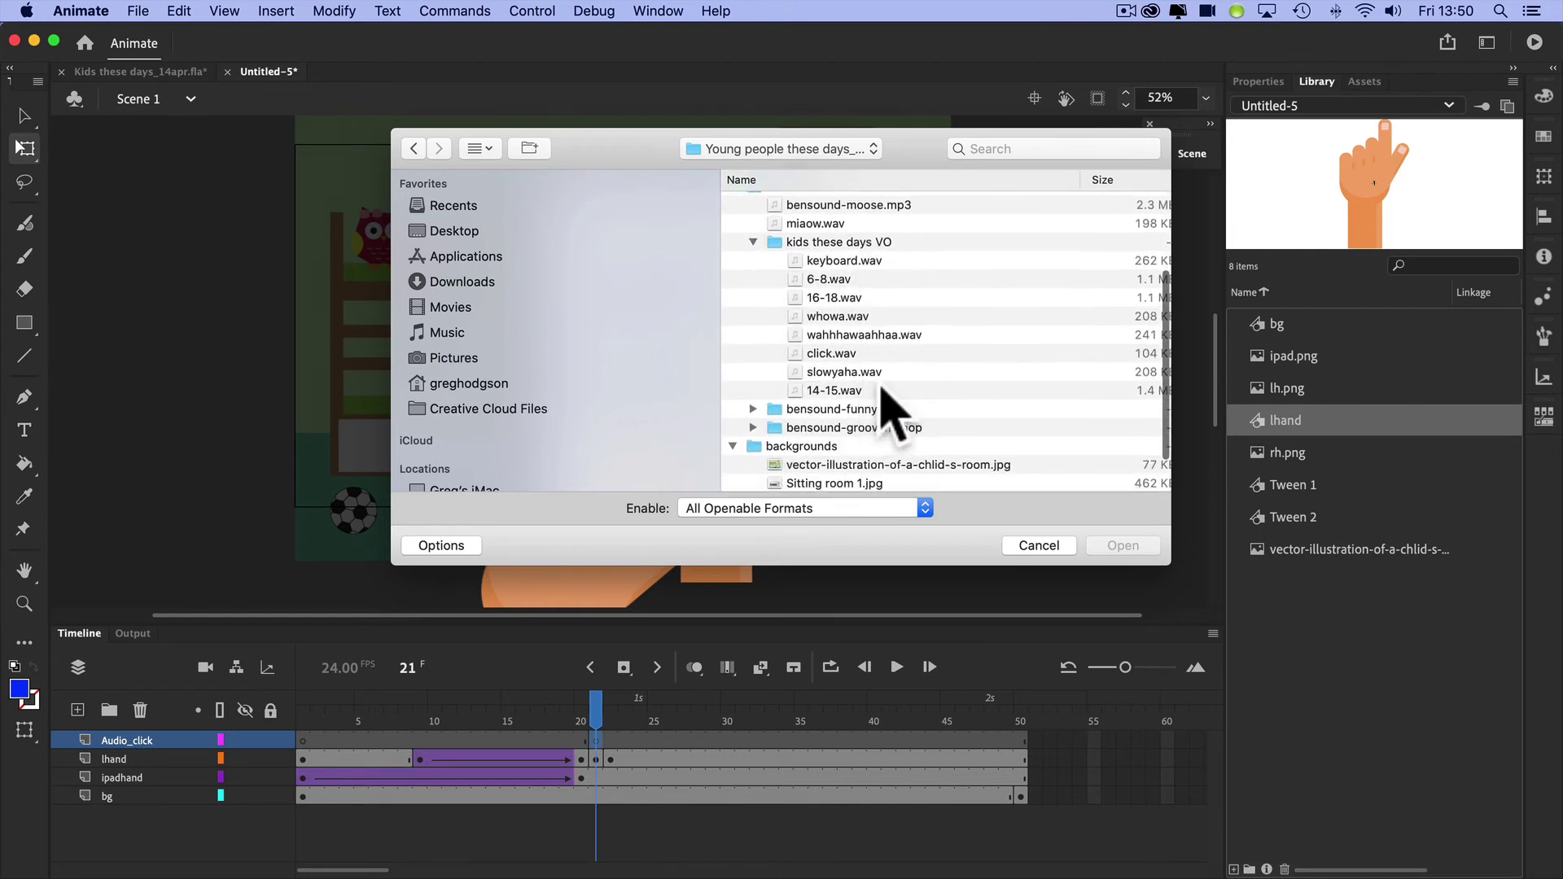
click(862, 353)
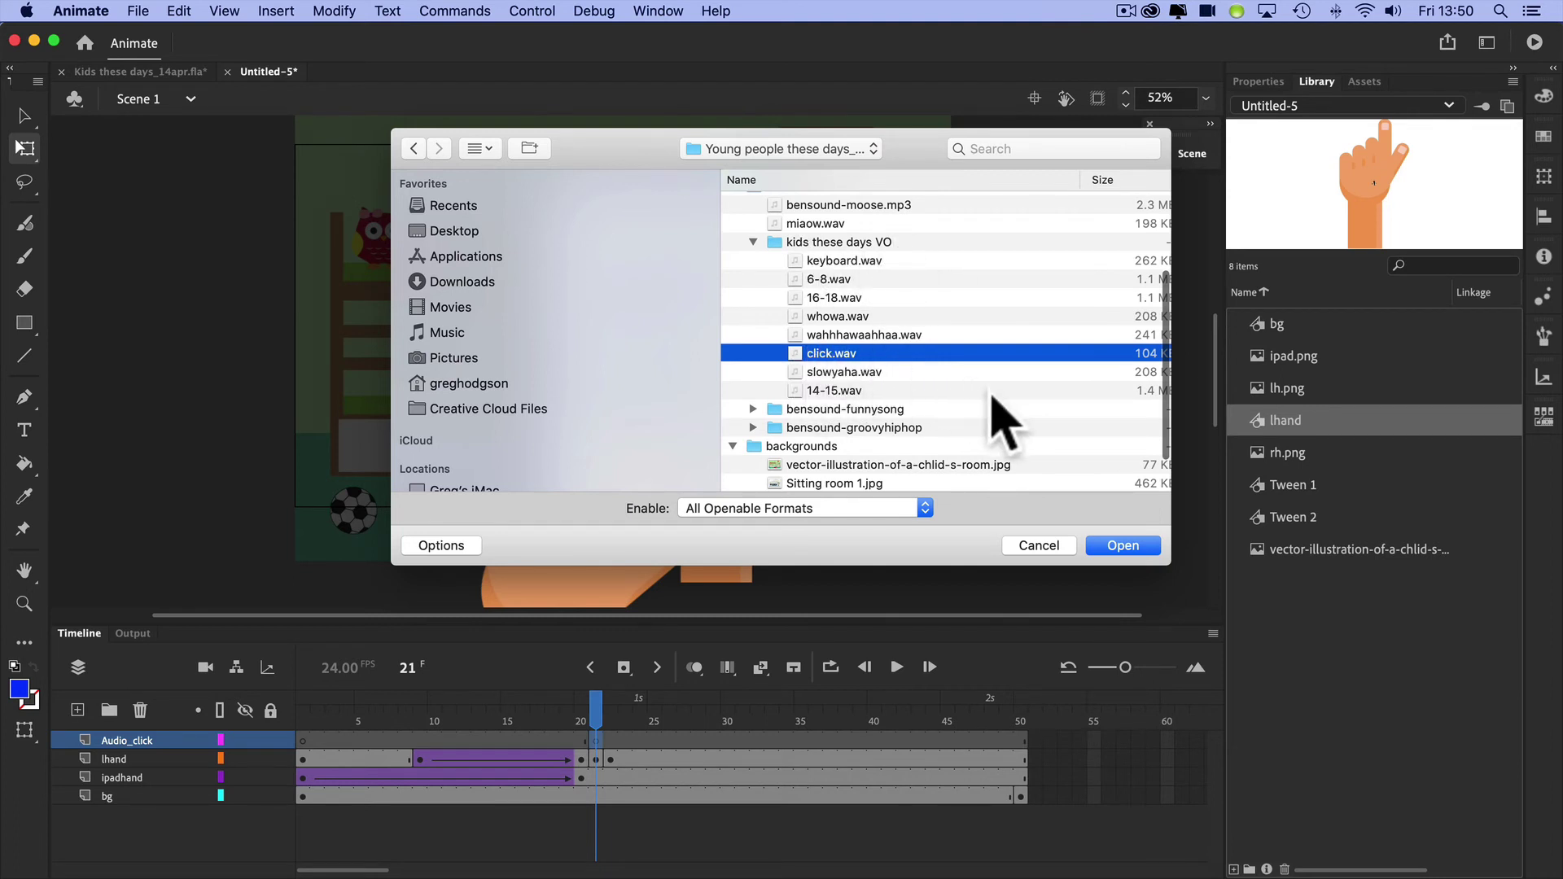
click(1122, 544)
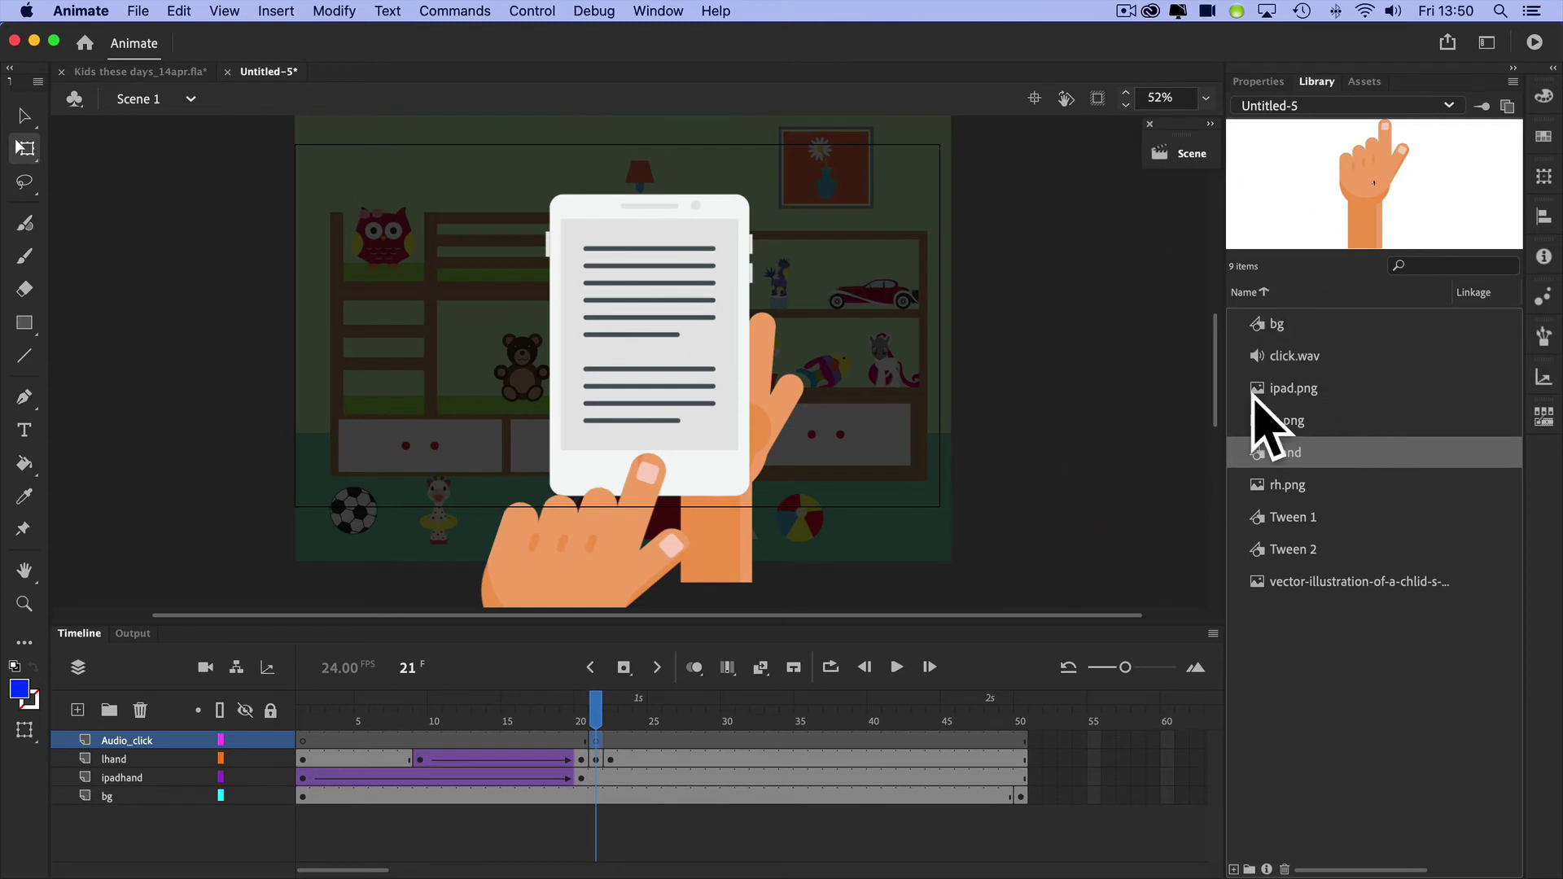
Place the click.wav sound on frame 21 of the Audio_click layer and shift its keyframe back to frame 19
click(1288, 356)
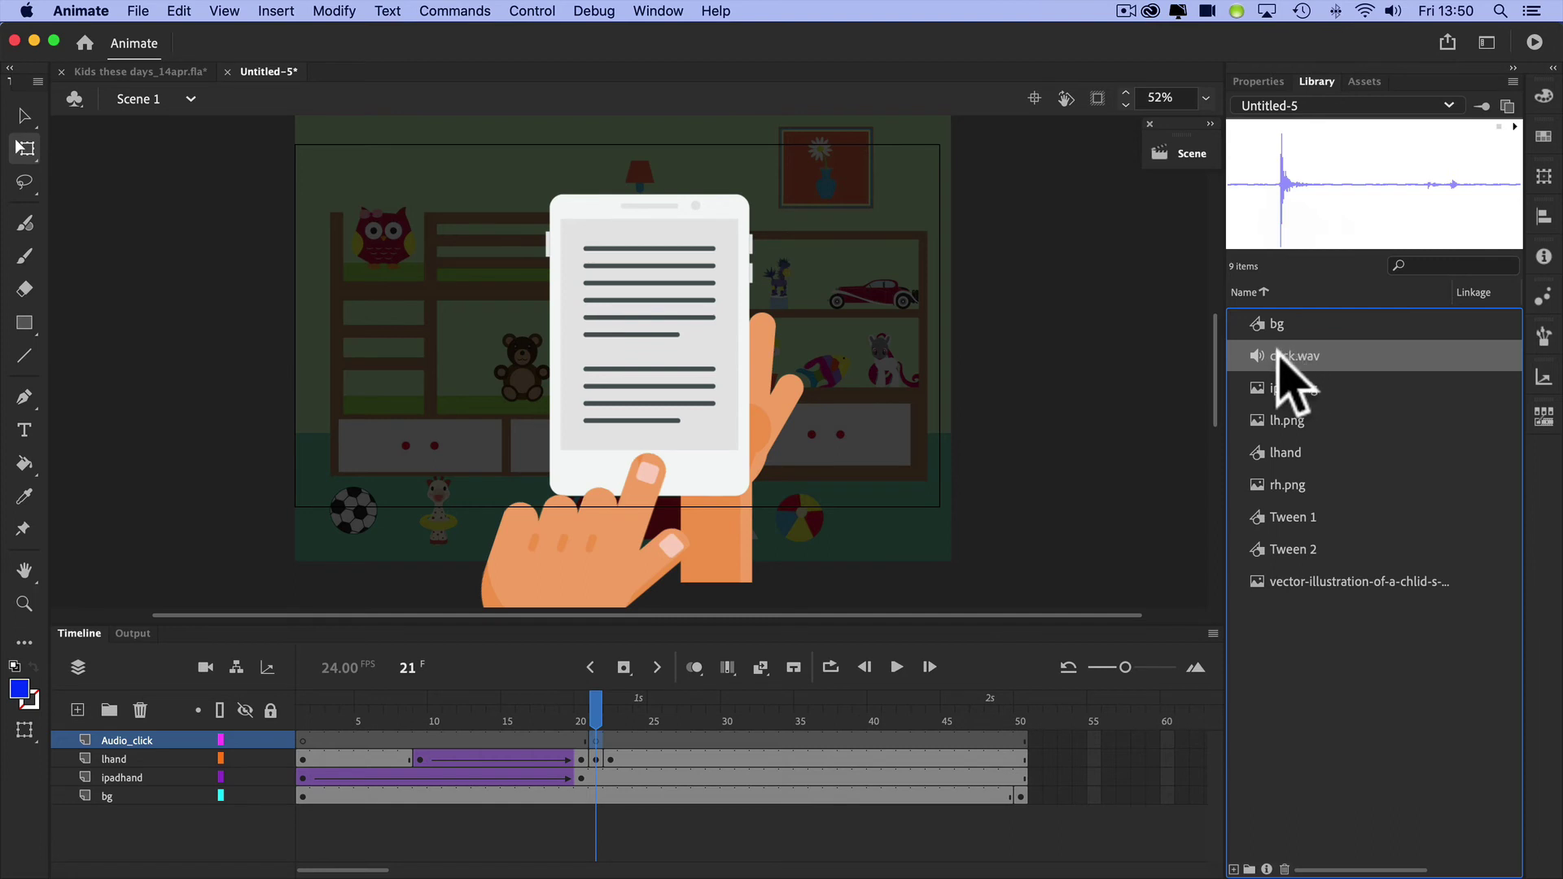
drag(1282, 358, 645, 331)
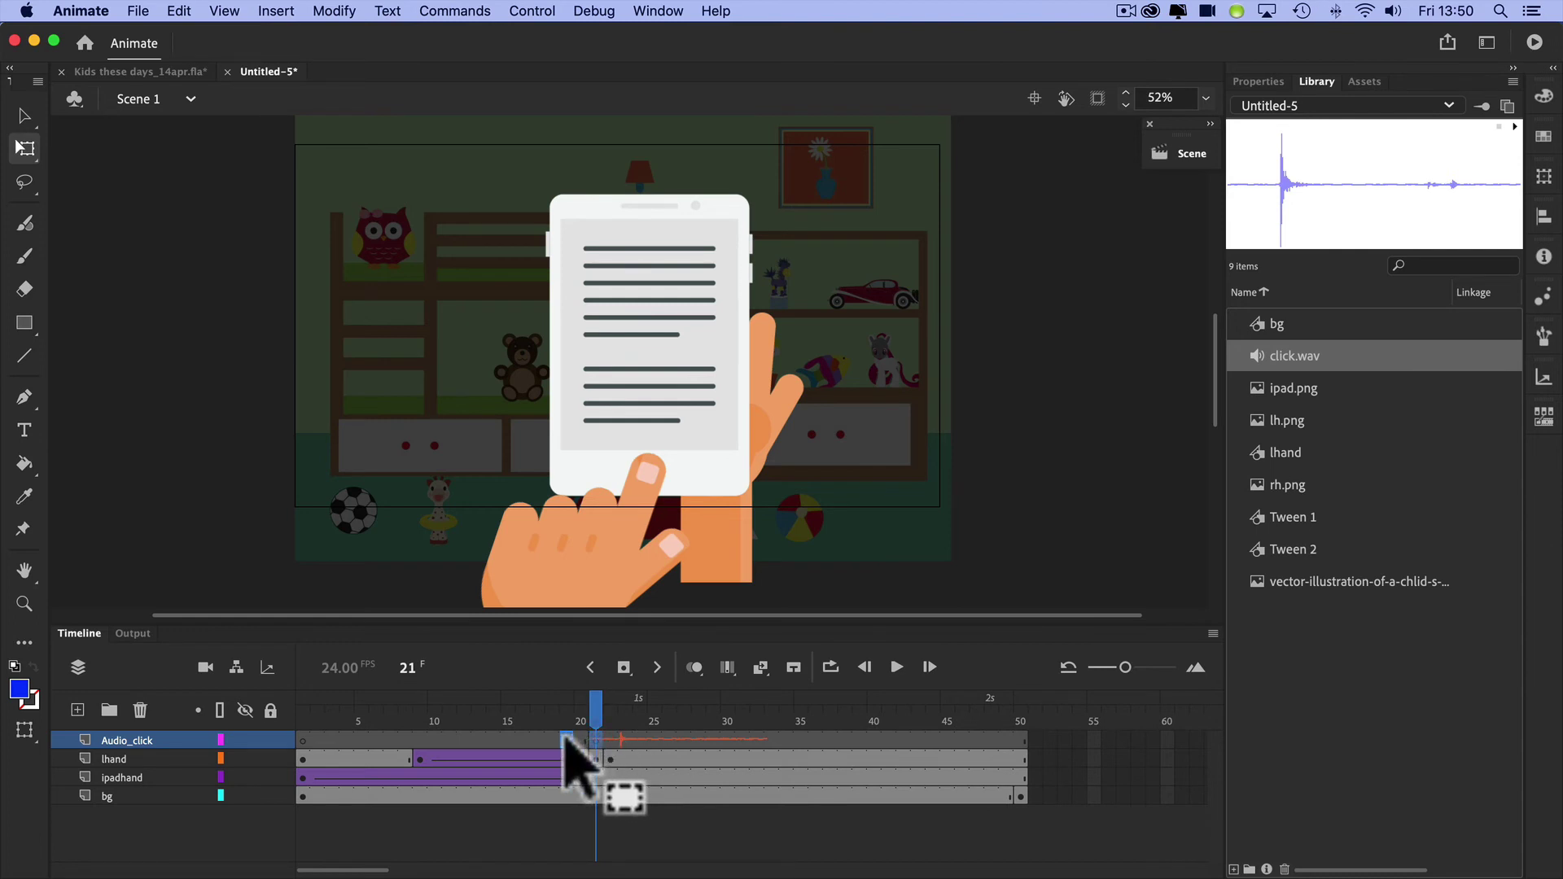
drag(564, 735, 563, 736)
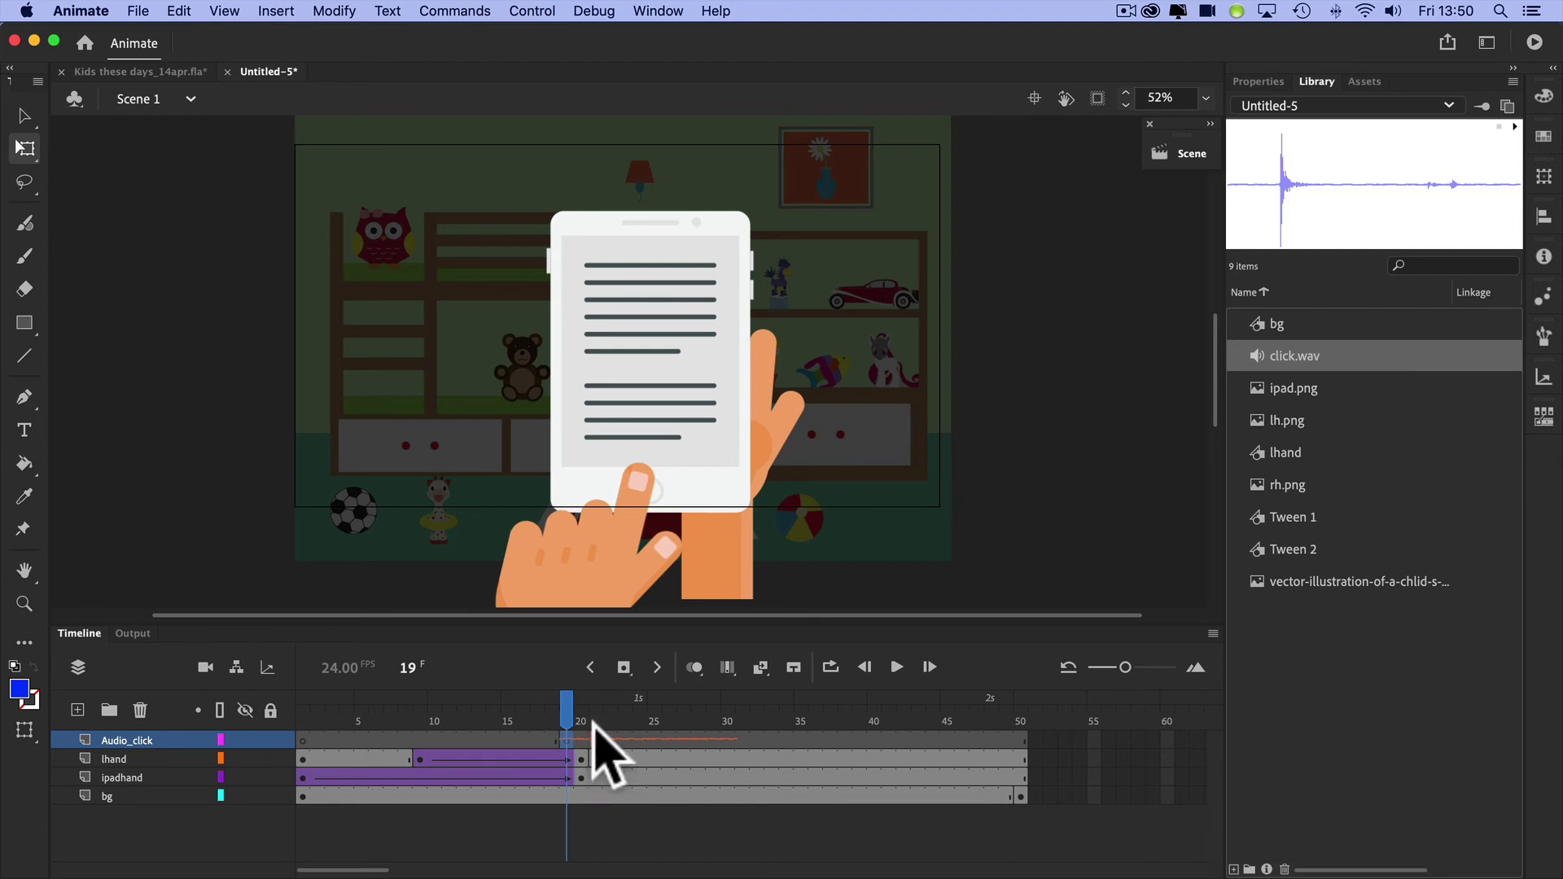
mouse_move(565, 698)
mouse_down()
mouse_move(614, 699)
mouse_move(567, 701)
mouse_up()
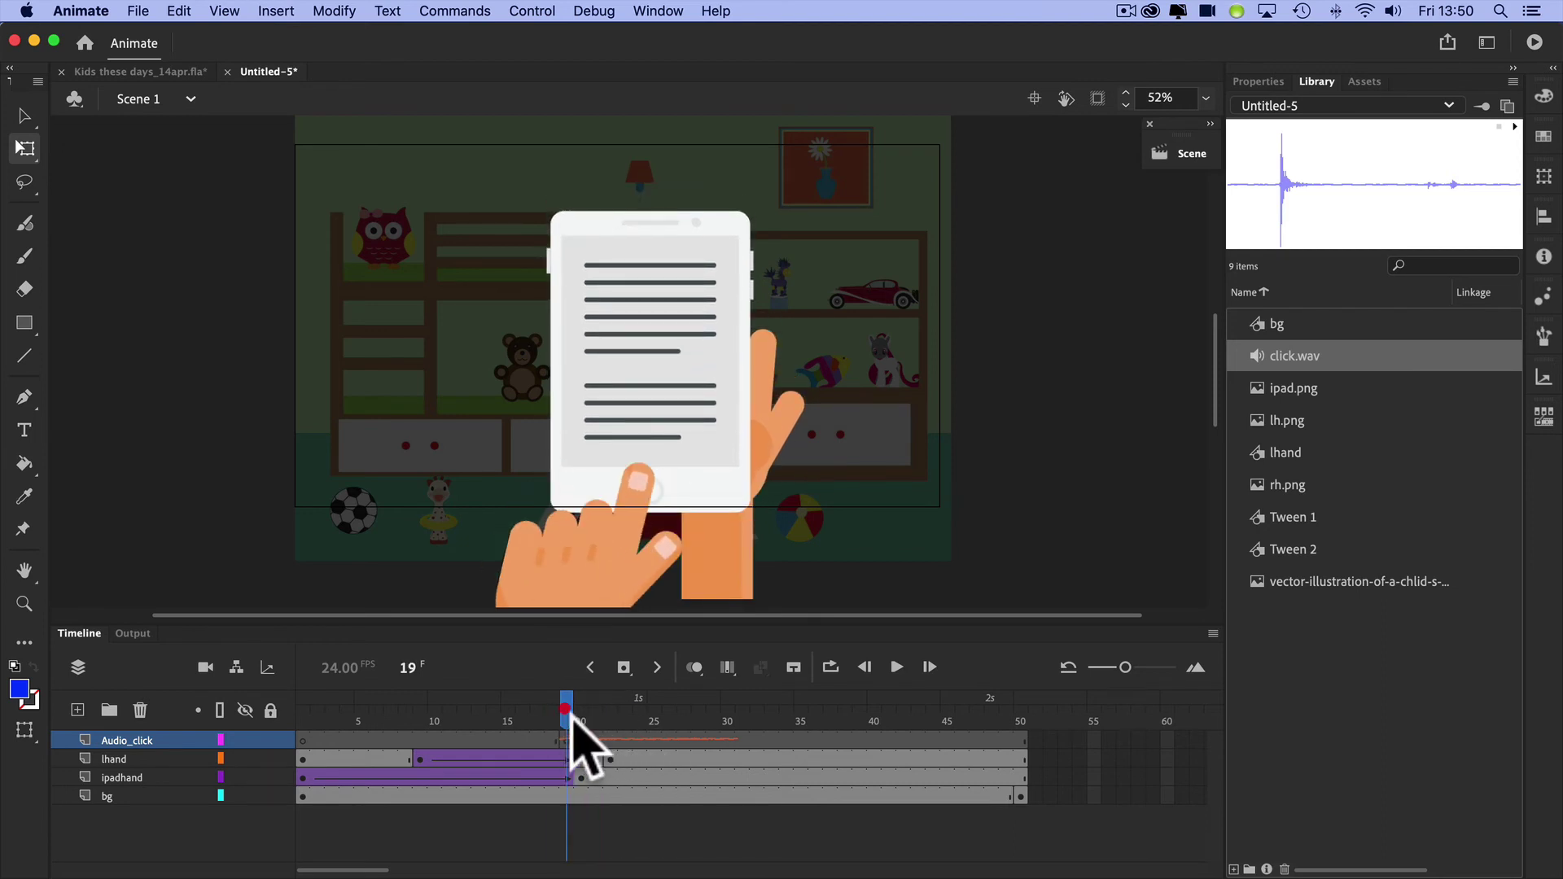
Set the sync of the click.wav sound on frame 19 of the Audio_click layer to Stream, leaving its effect at None
click(567, 740)
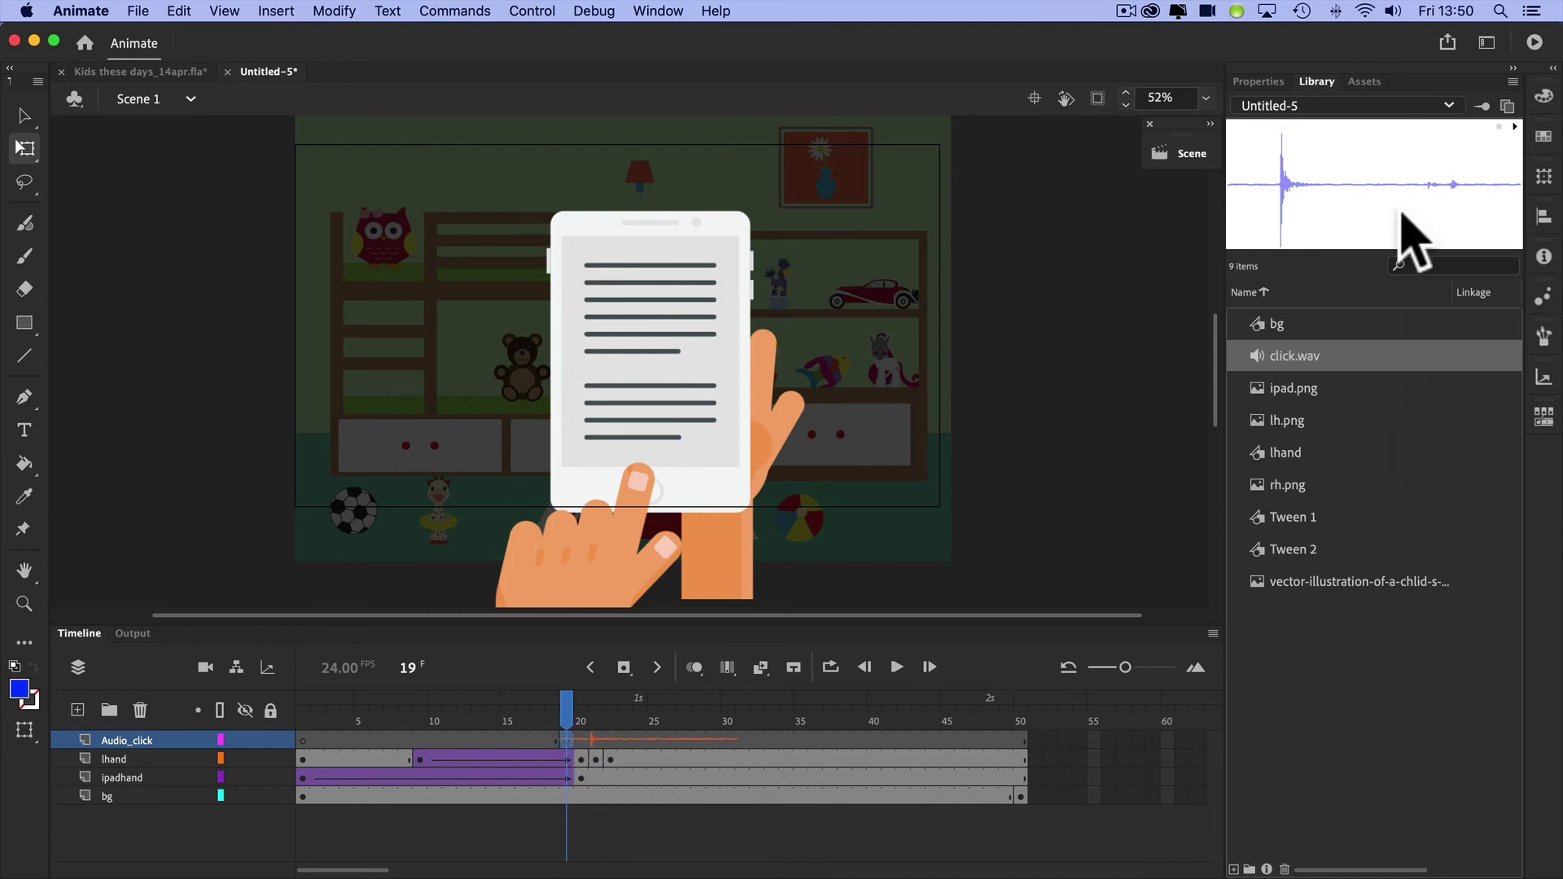
click(1257, 82)
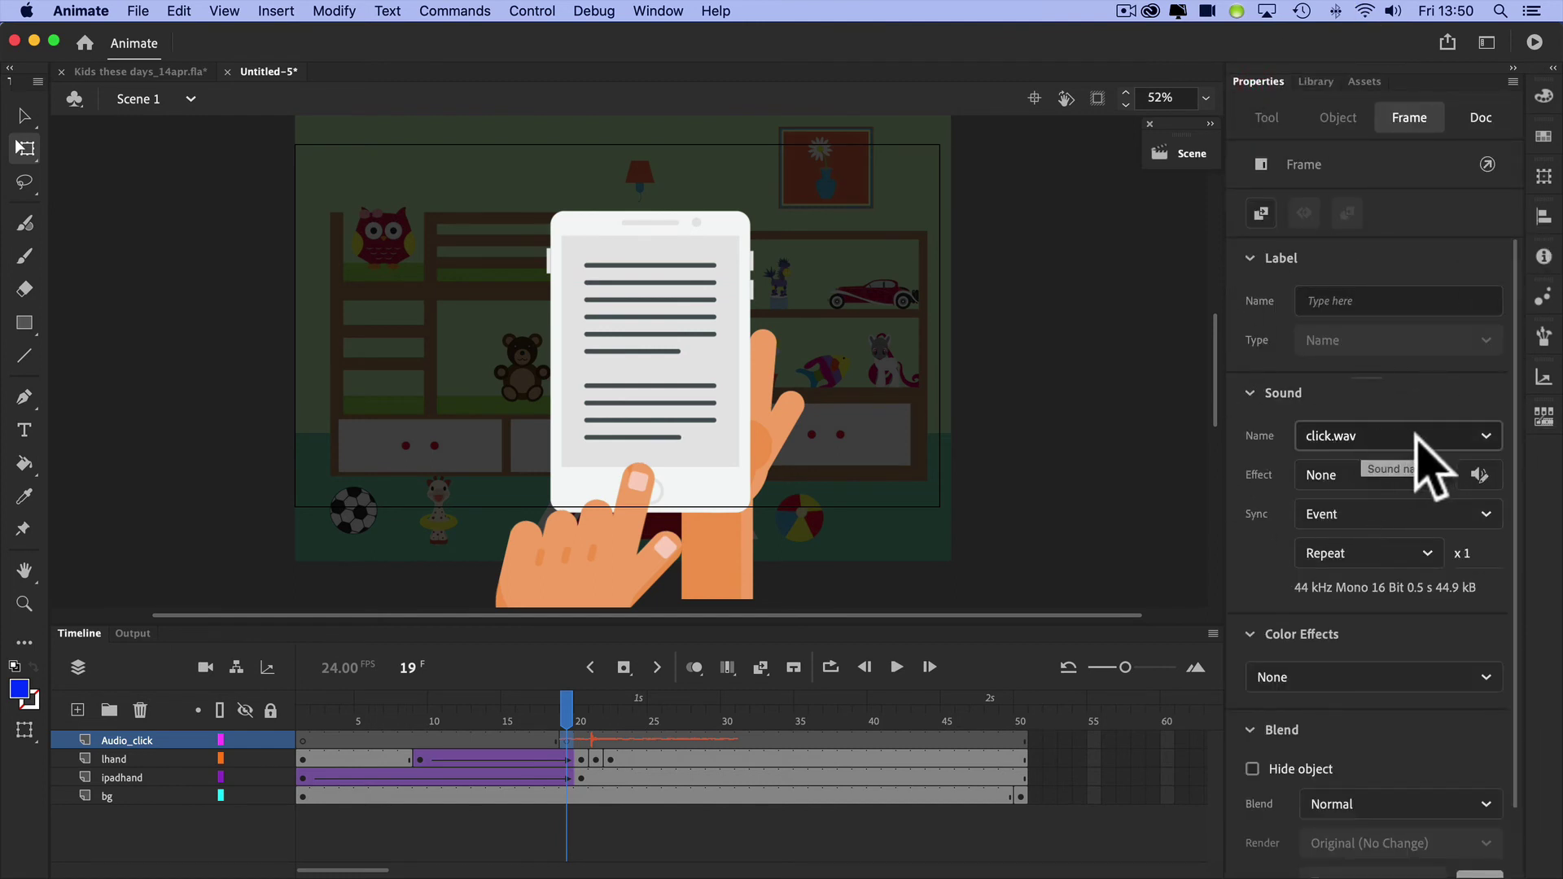
click(1392, 476)
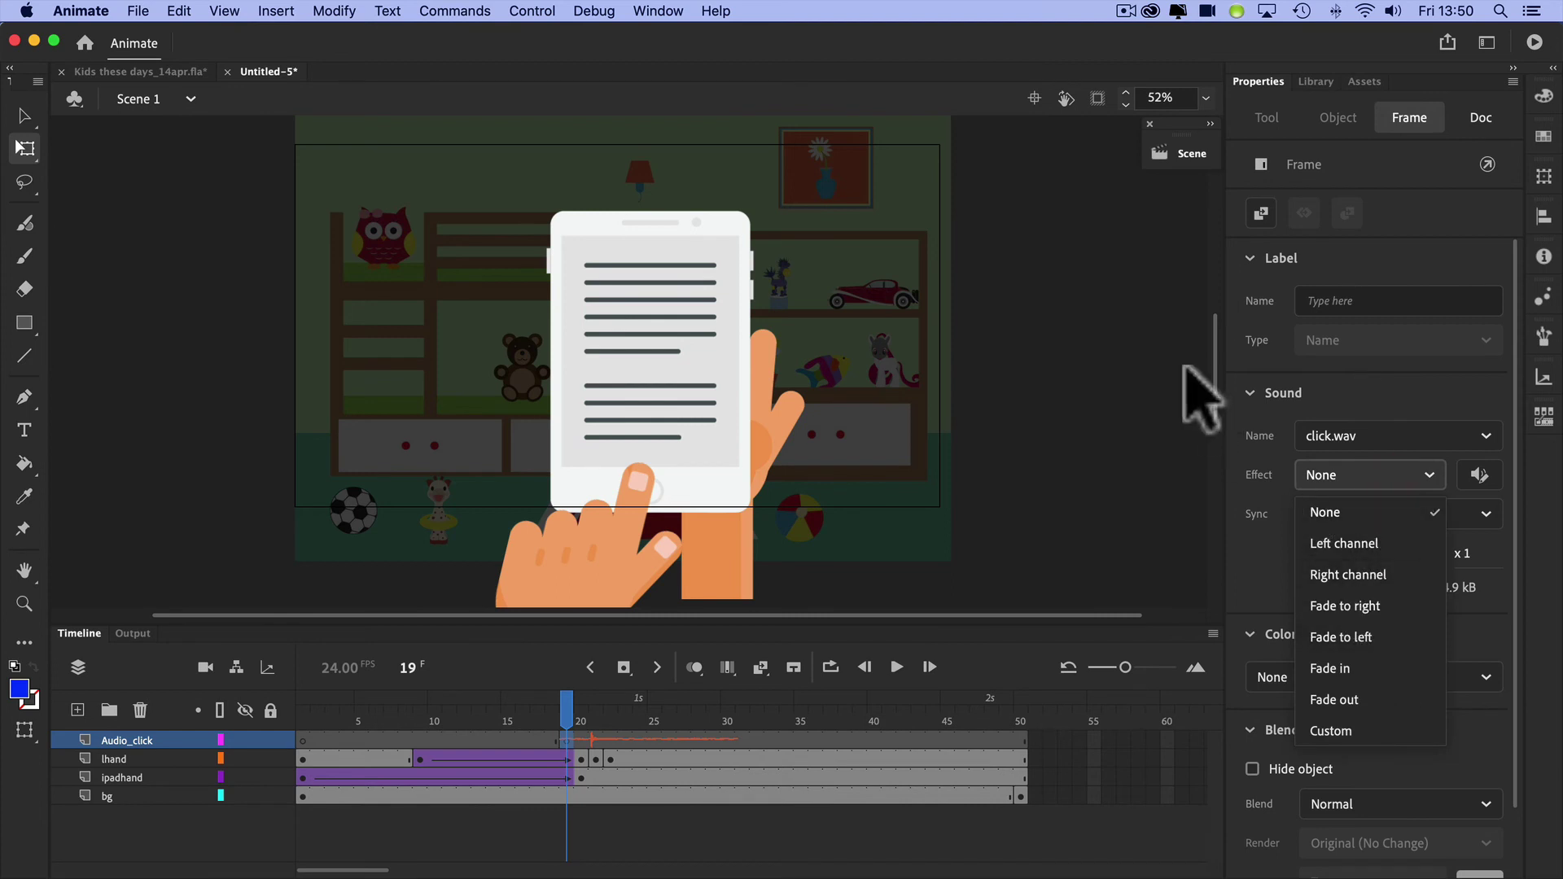
click(1266, 473)
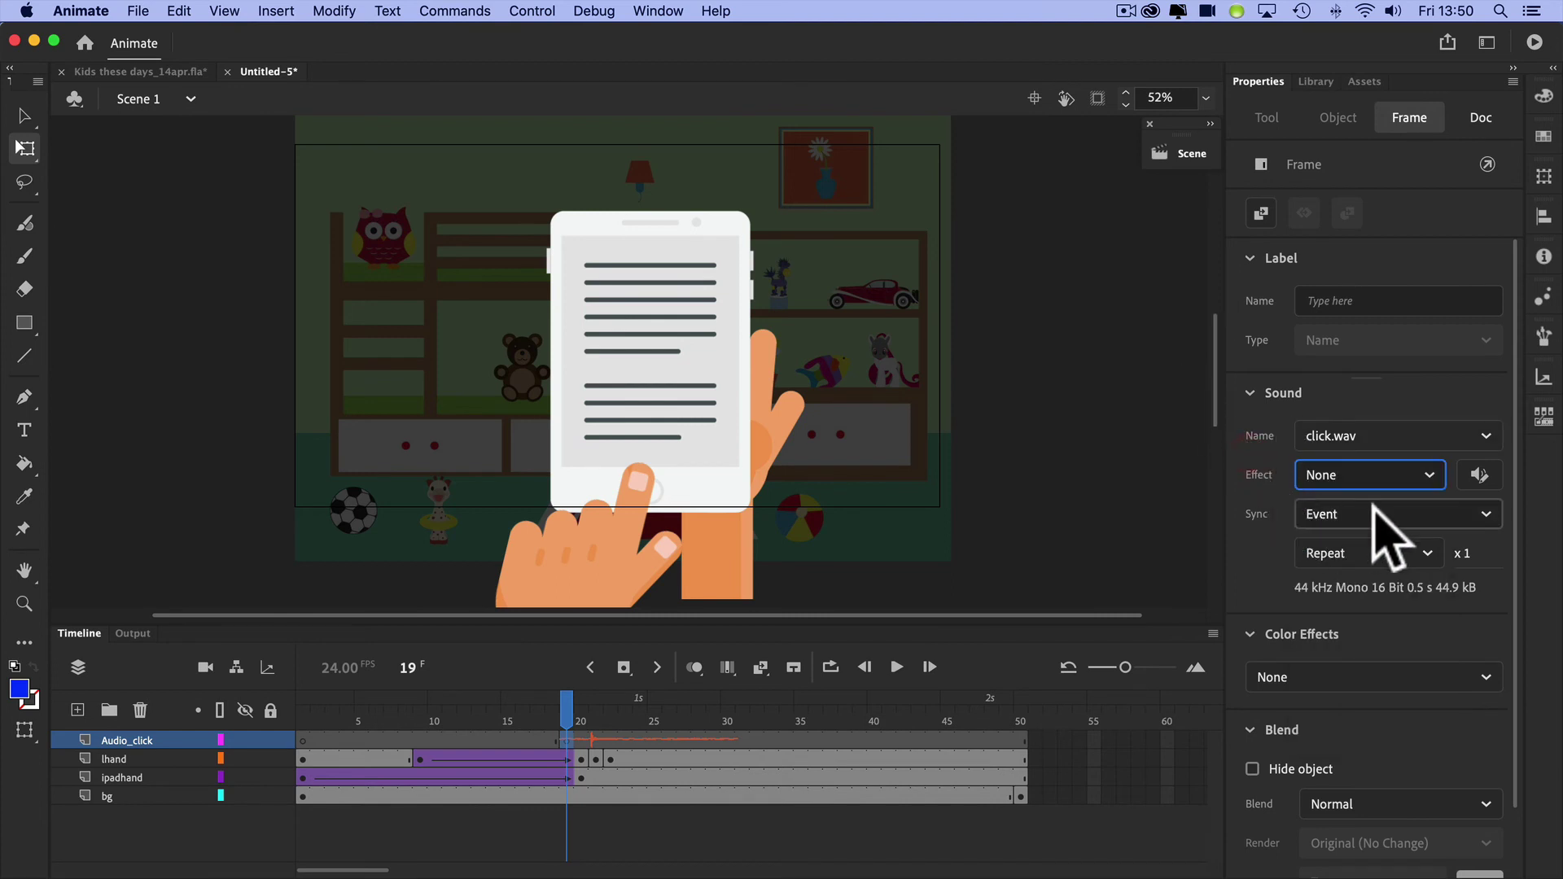
click(1408, 516)
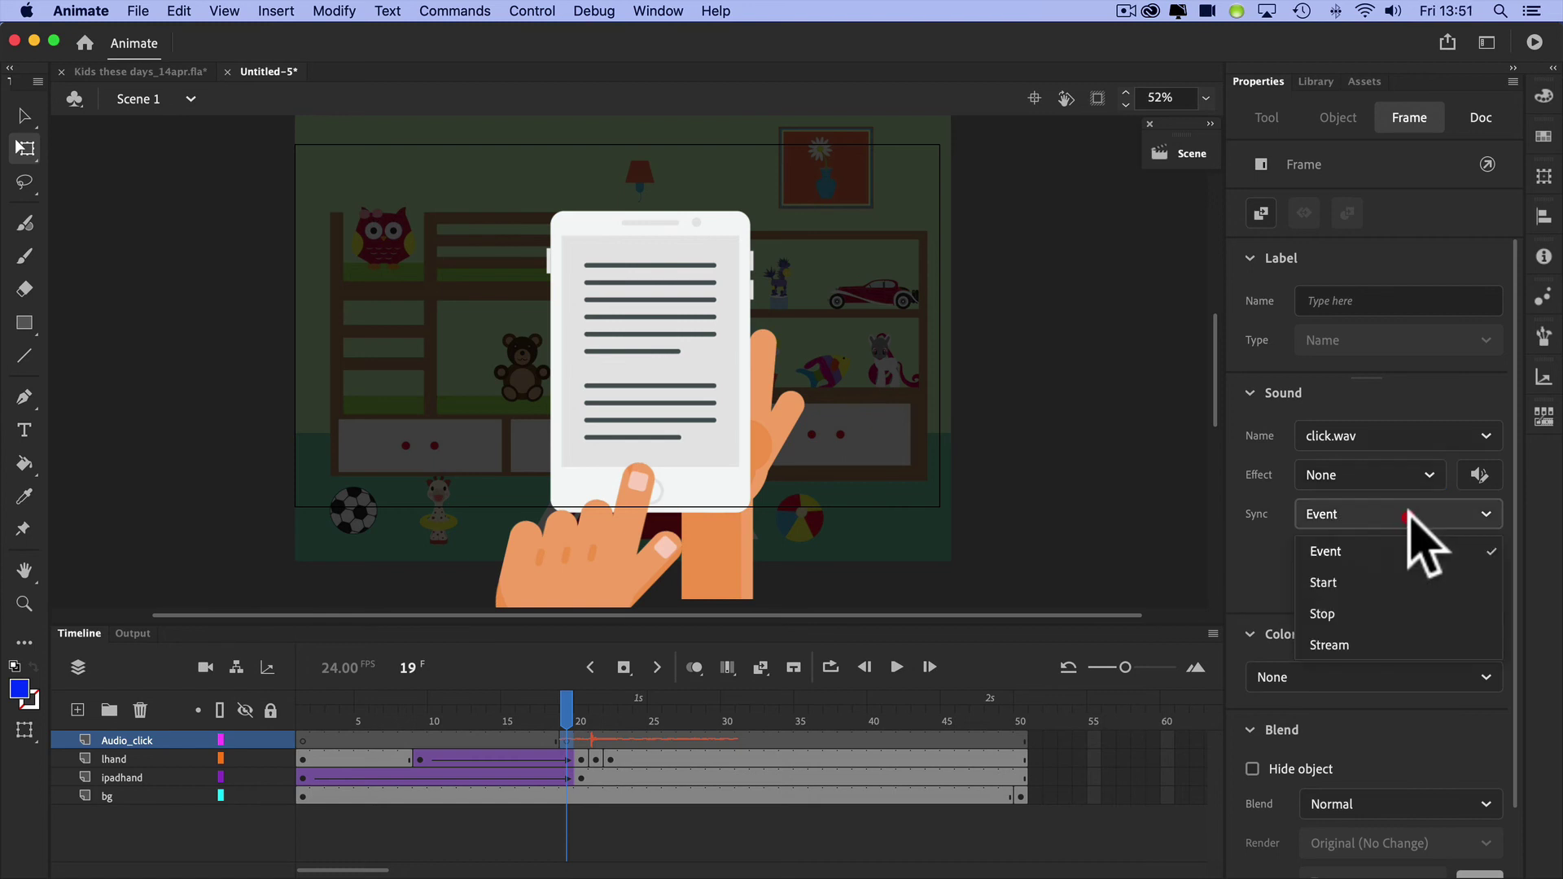
click(1431, 643)
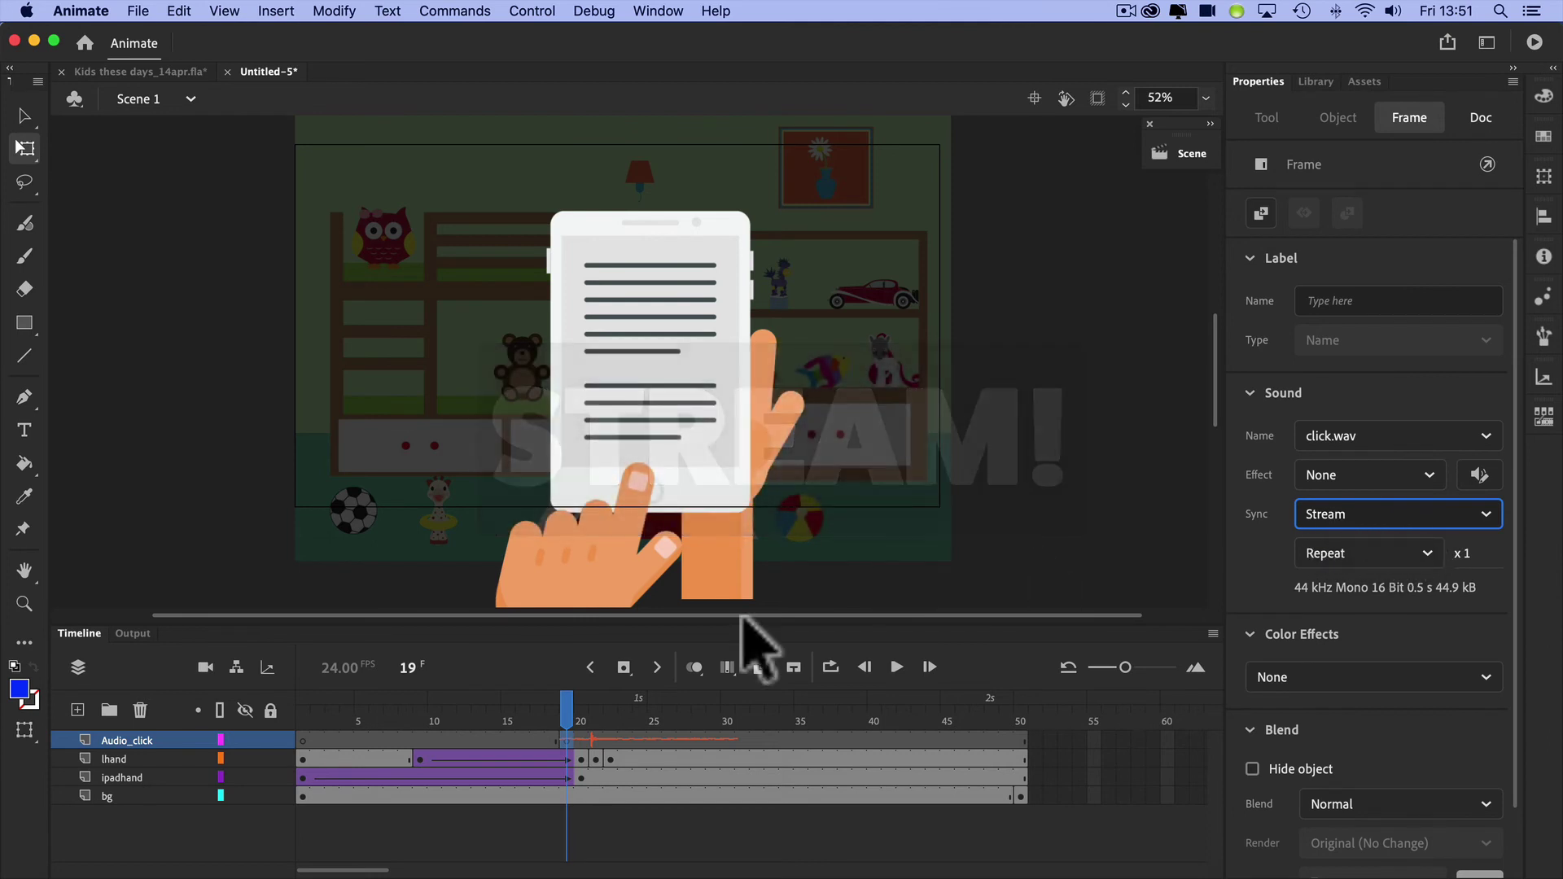
Play the animation twice from frame 1 to check the click sound against the finger tap
drag(575, 705, 291, 725)
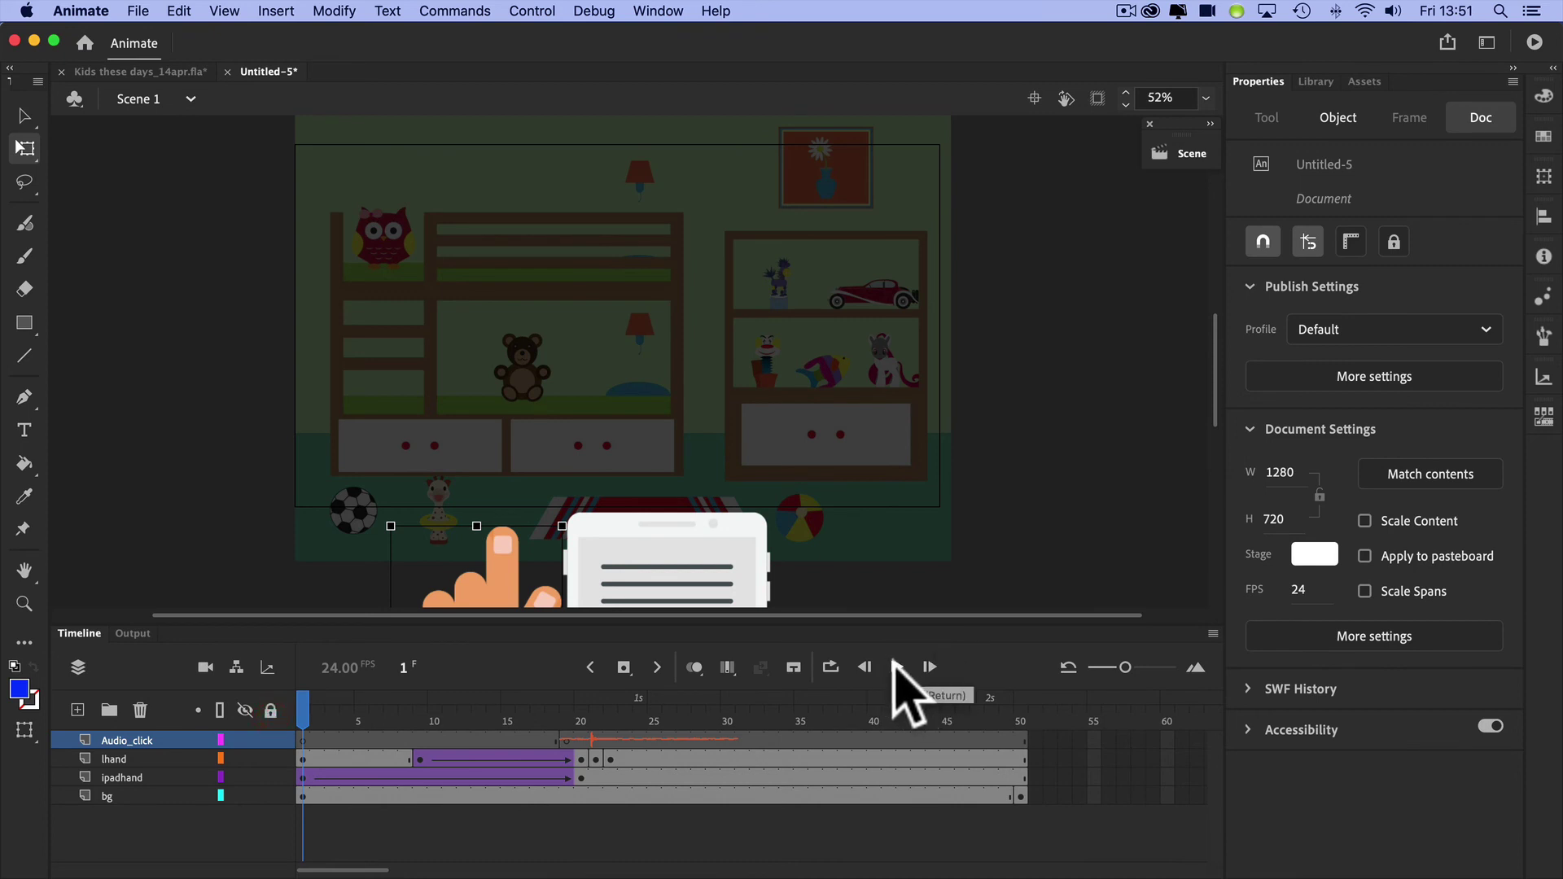
click(899, 666)
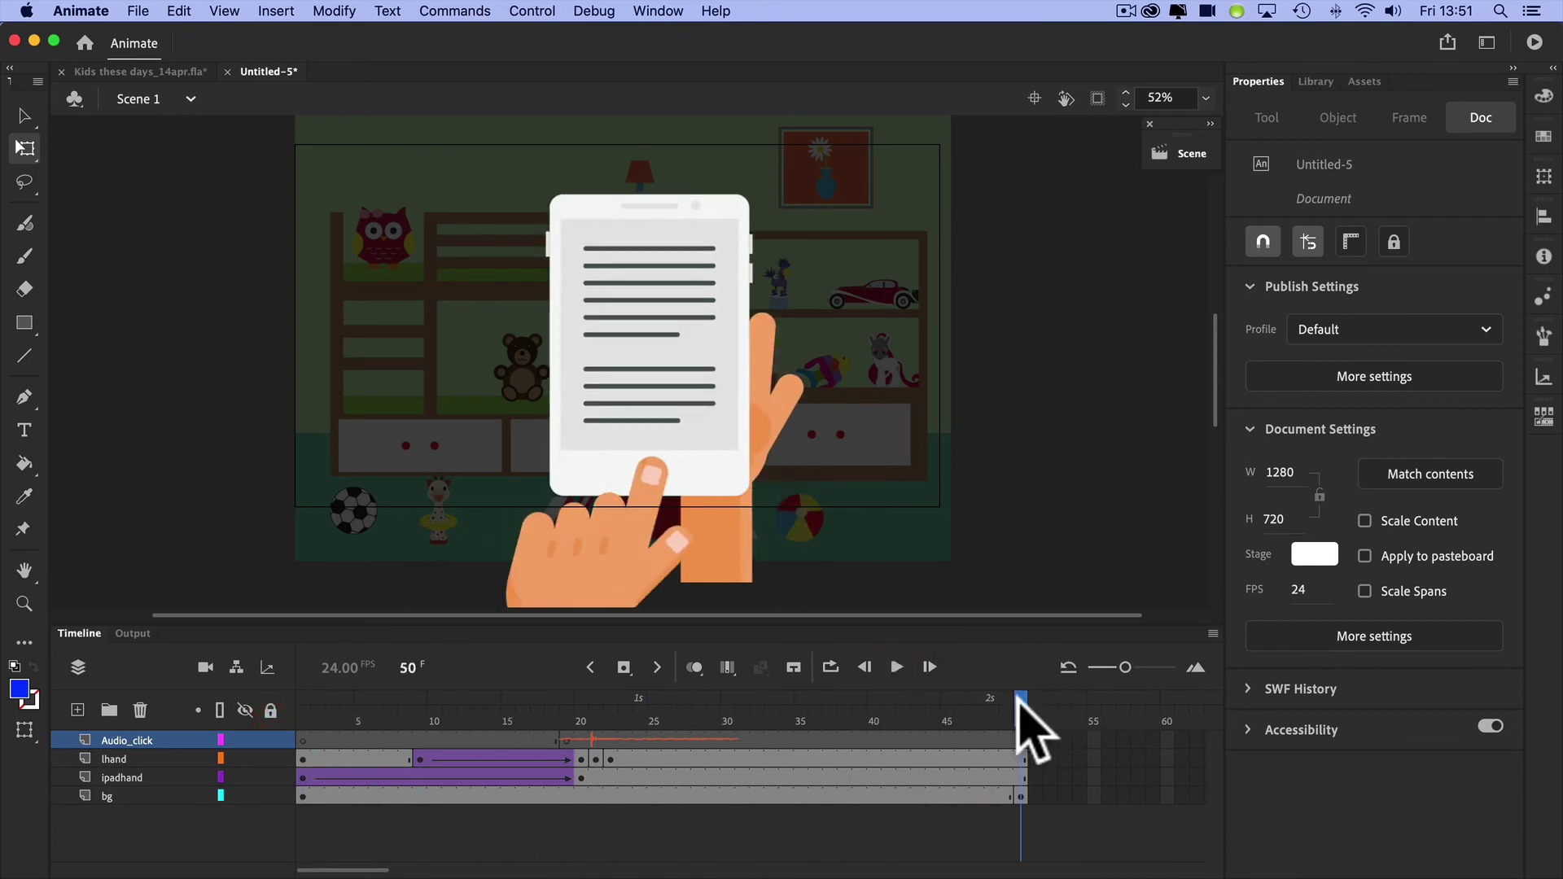
drag(1021, 729, 301, 716)
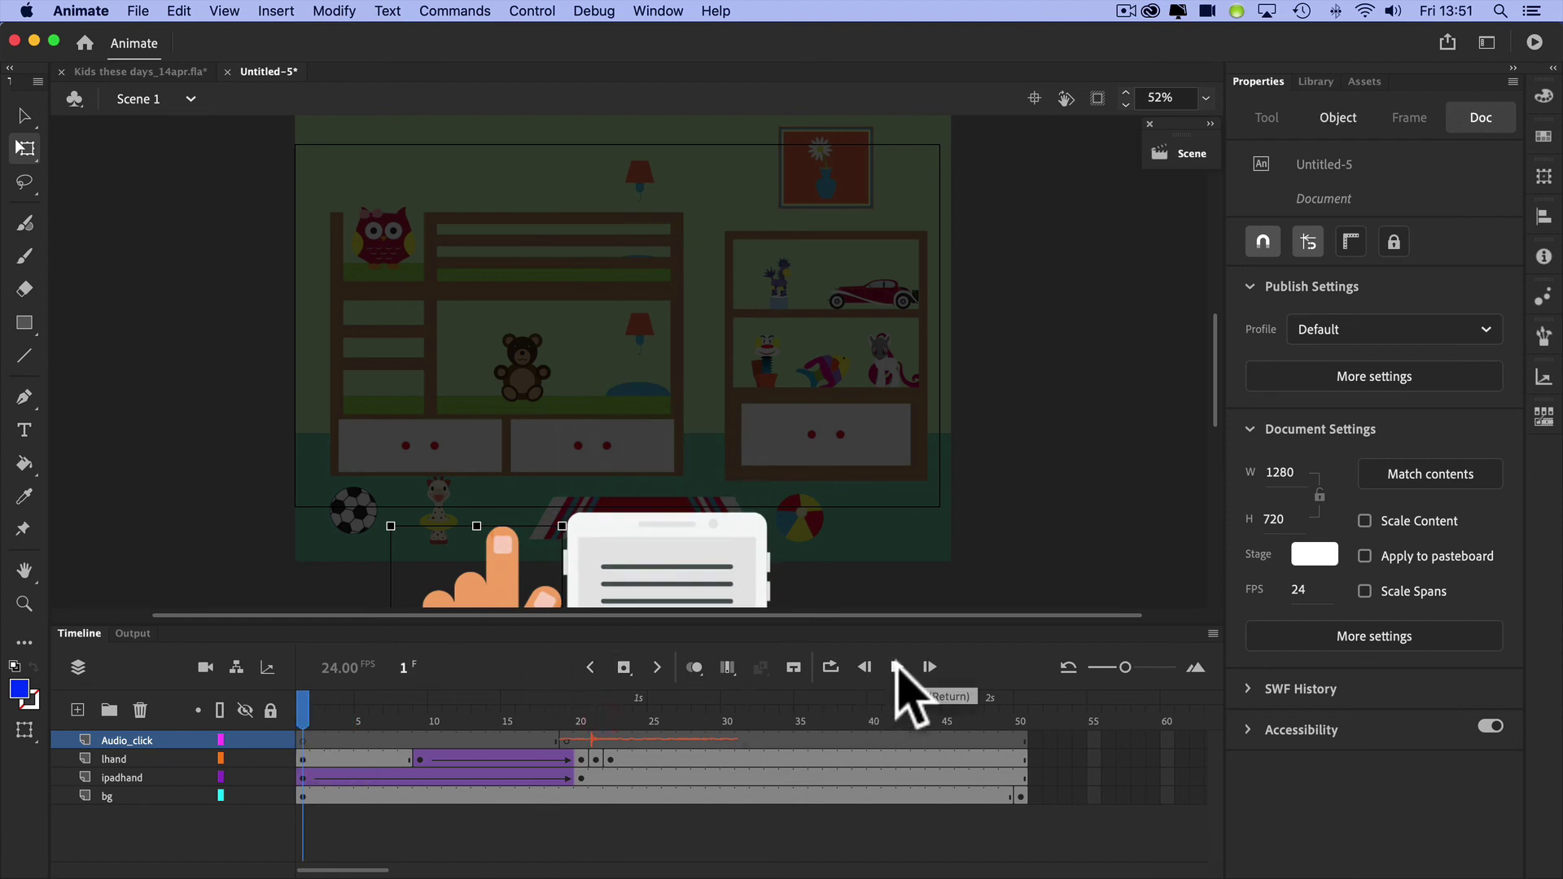
click(898, 668)
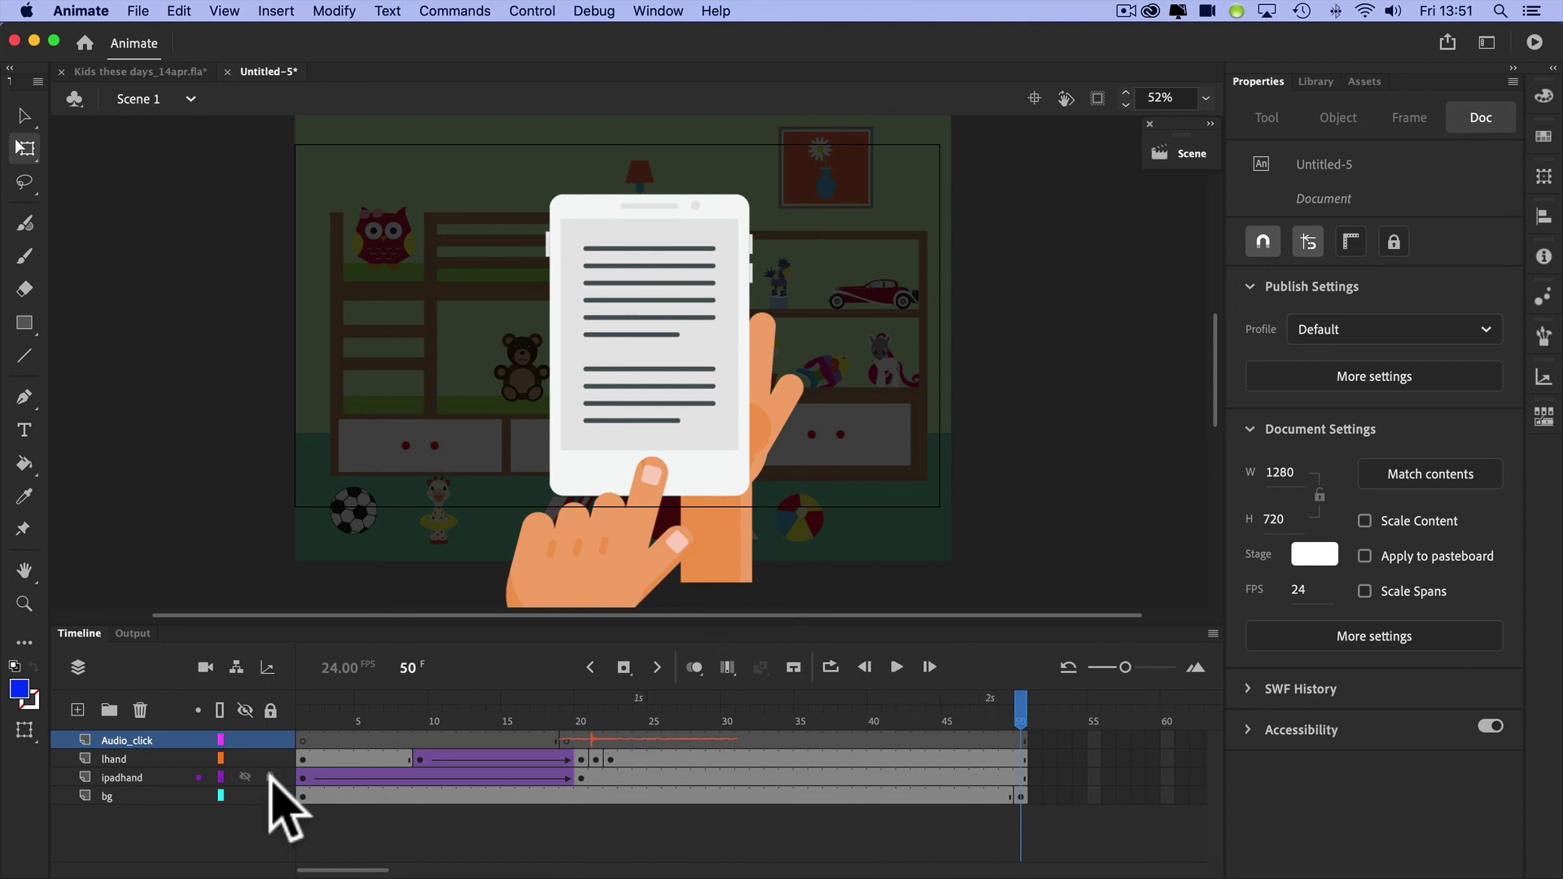
Add a new layer above the Audio_click layer and name it Audio_music
click(77, 709)
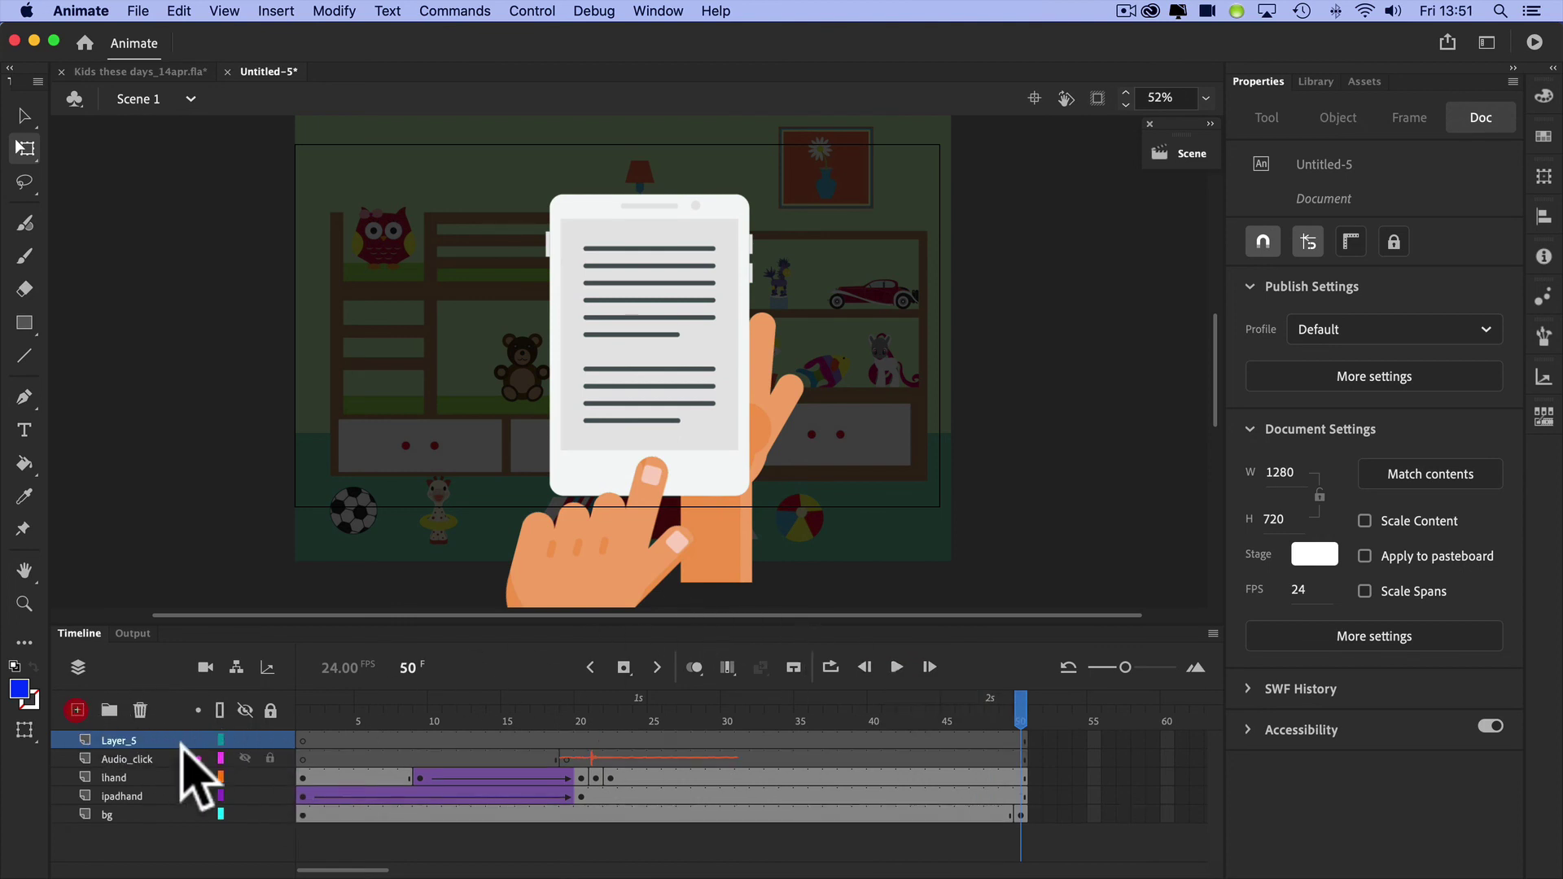
double_click(140, 739)
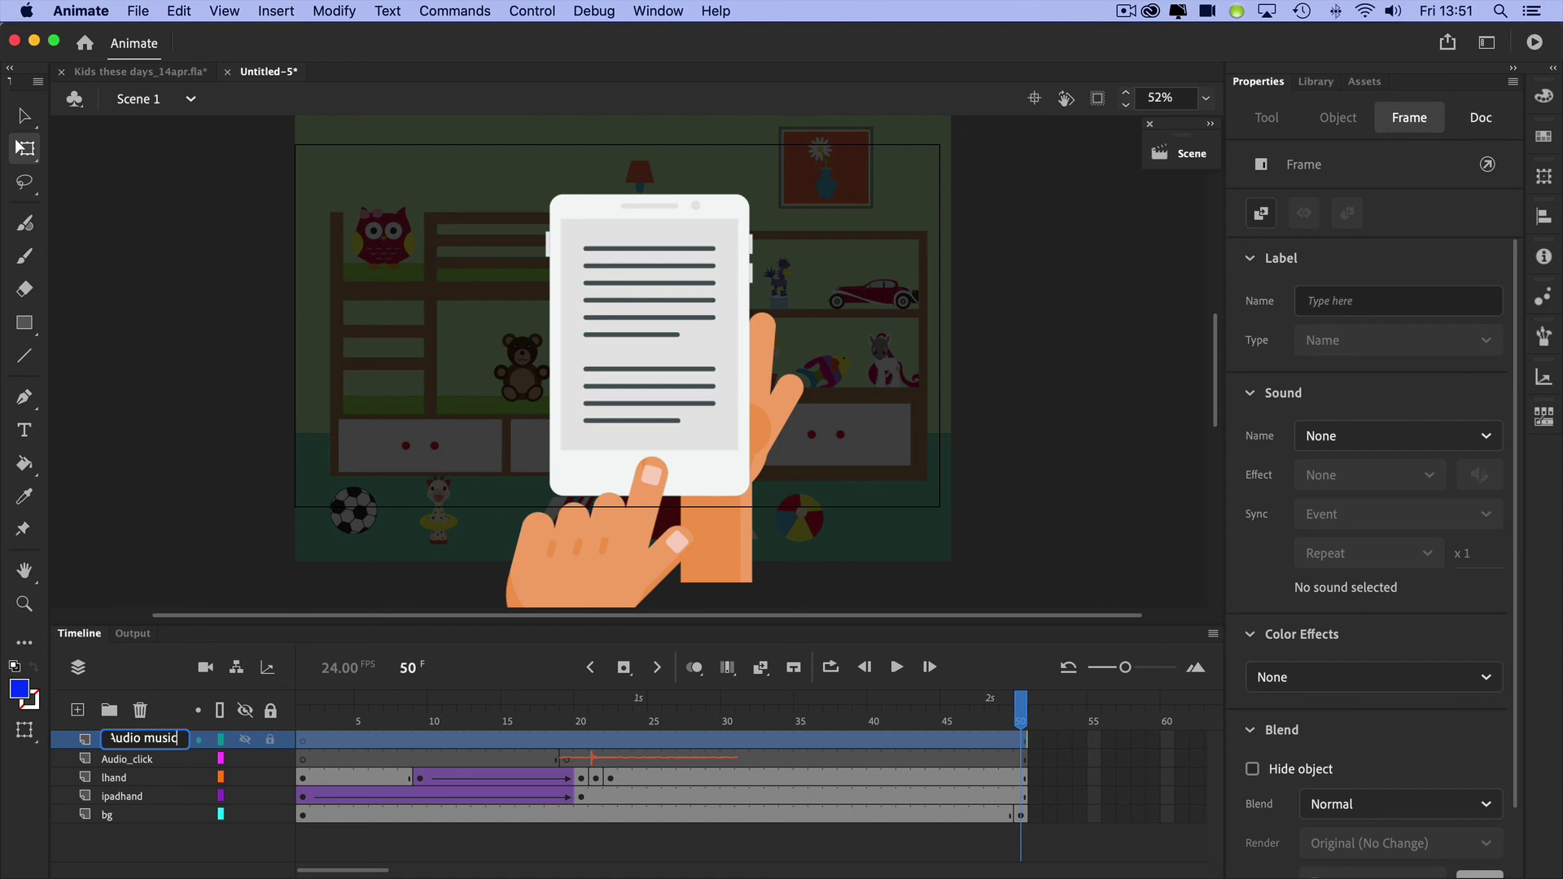
click(137, 841)
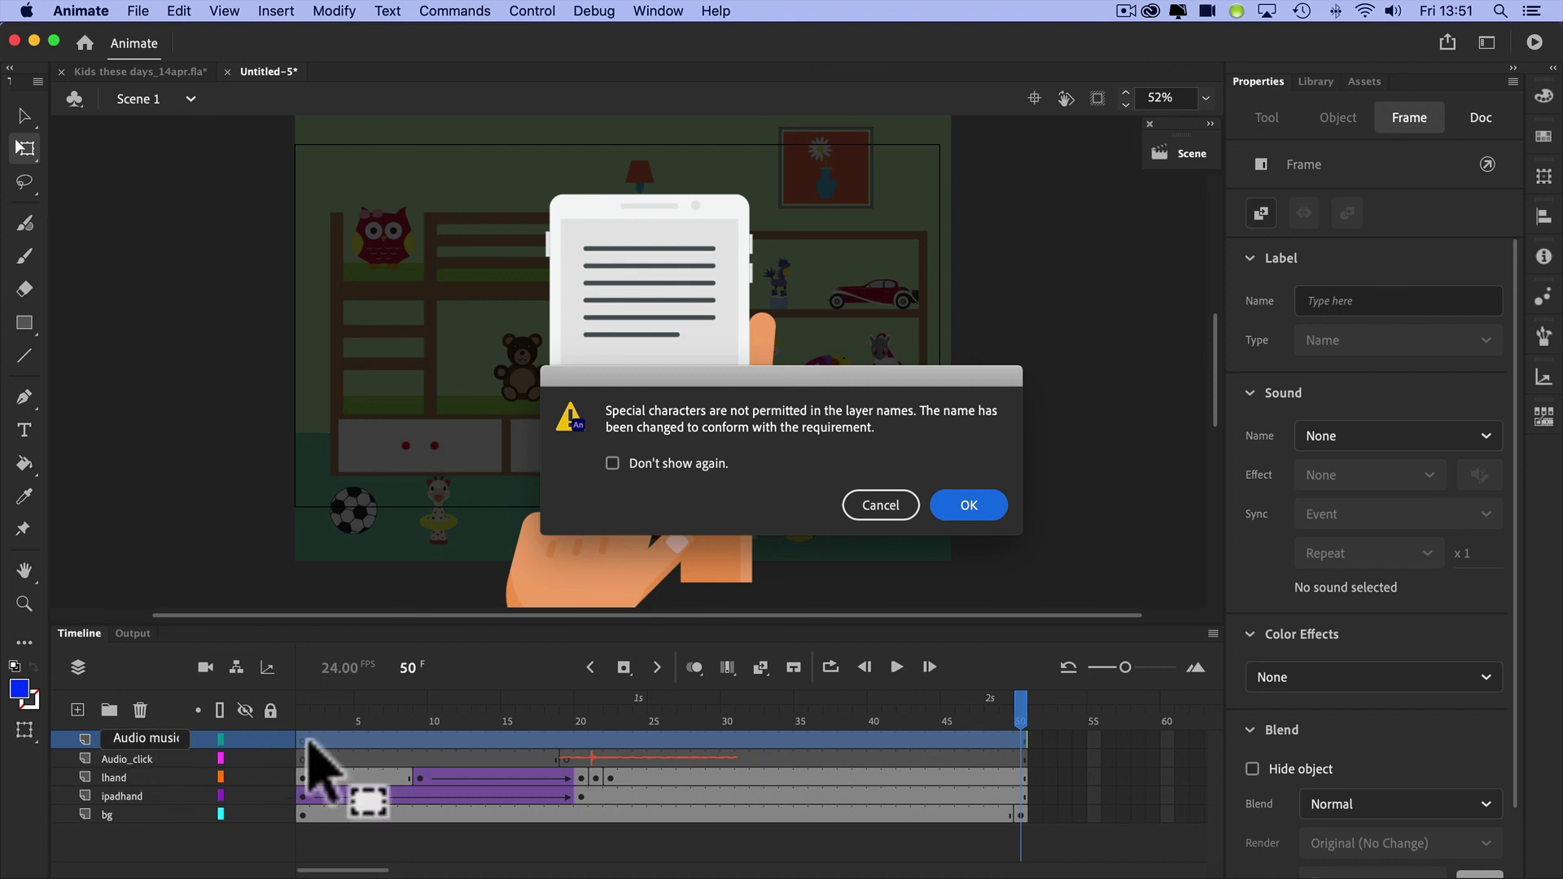
click(981, 511)
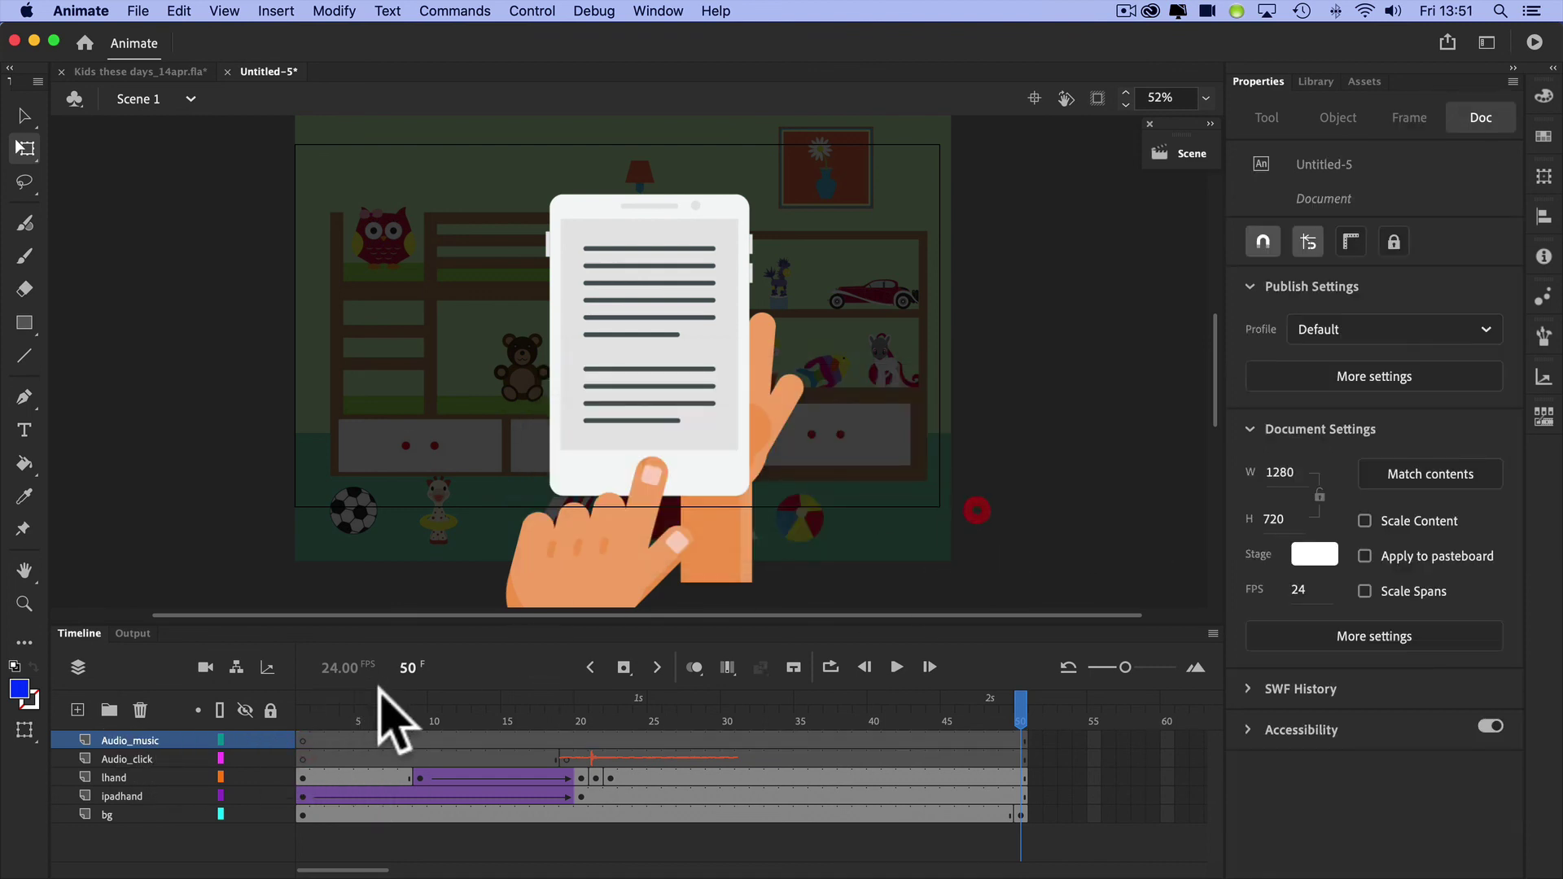
With frame 1 of the Audio_music layer selected, import bensound-moose.mp3 from the audio folder into the library and select it there
click(304, 740)
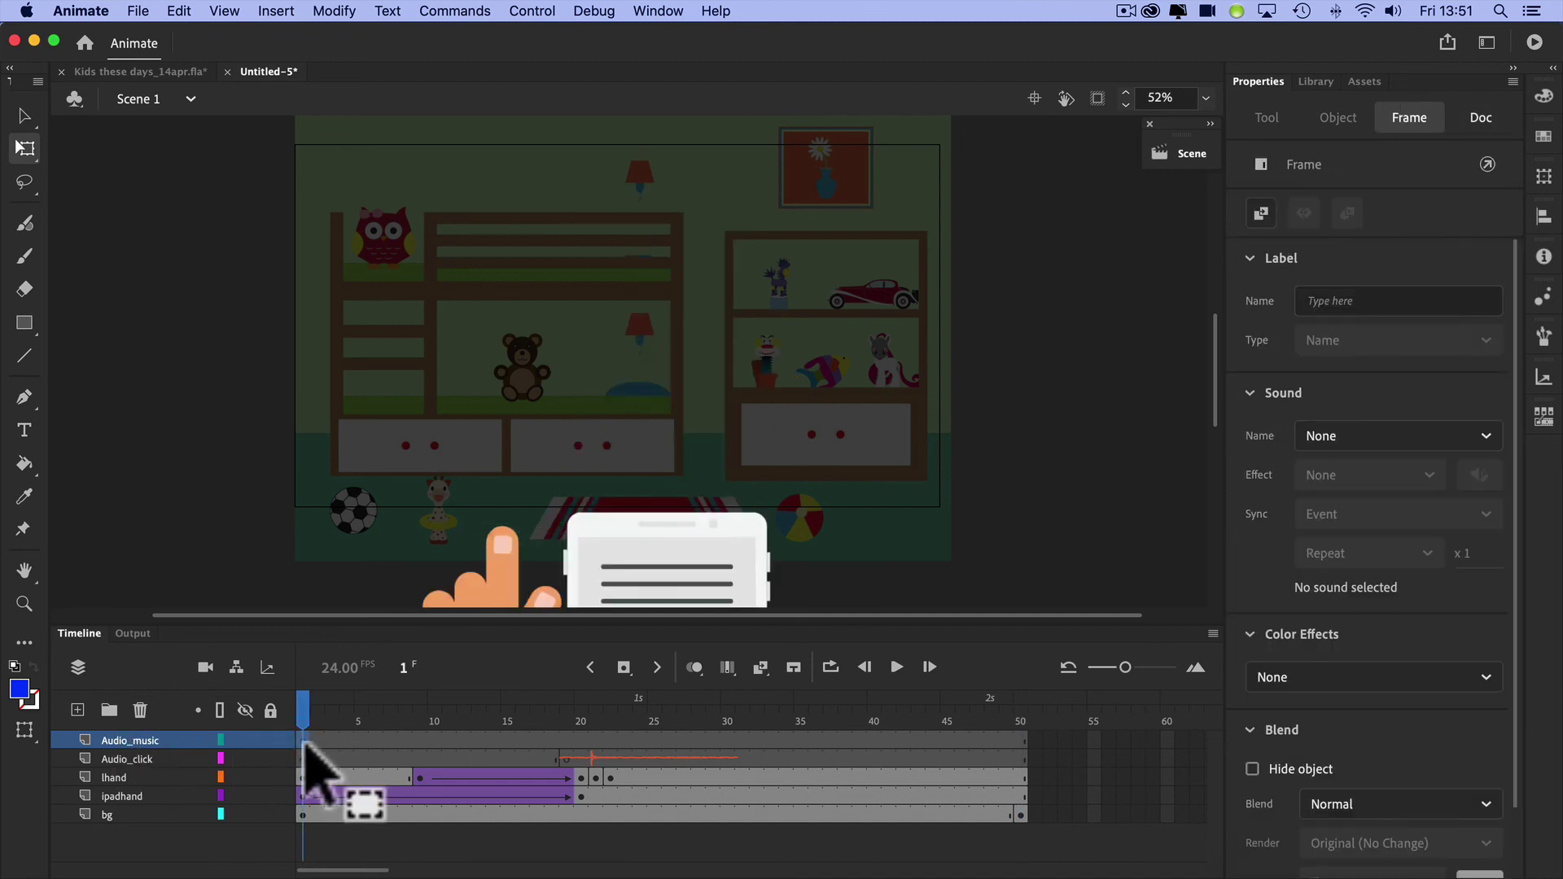
click(137, 12)
mouse_move(316, 268)
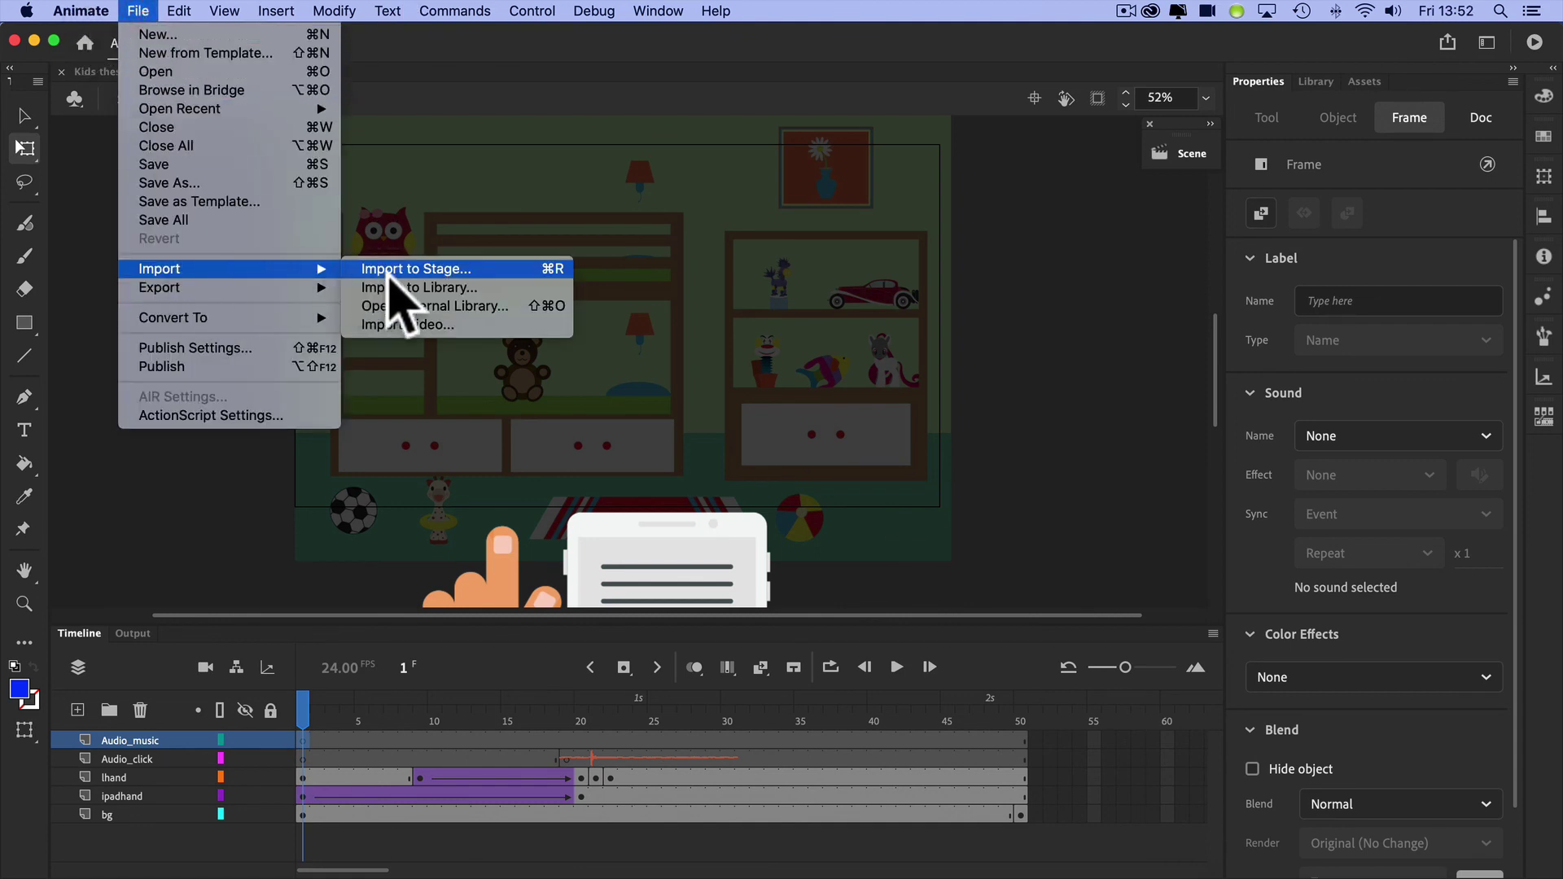
click(419, 289)
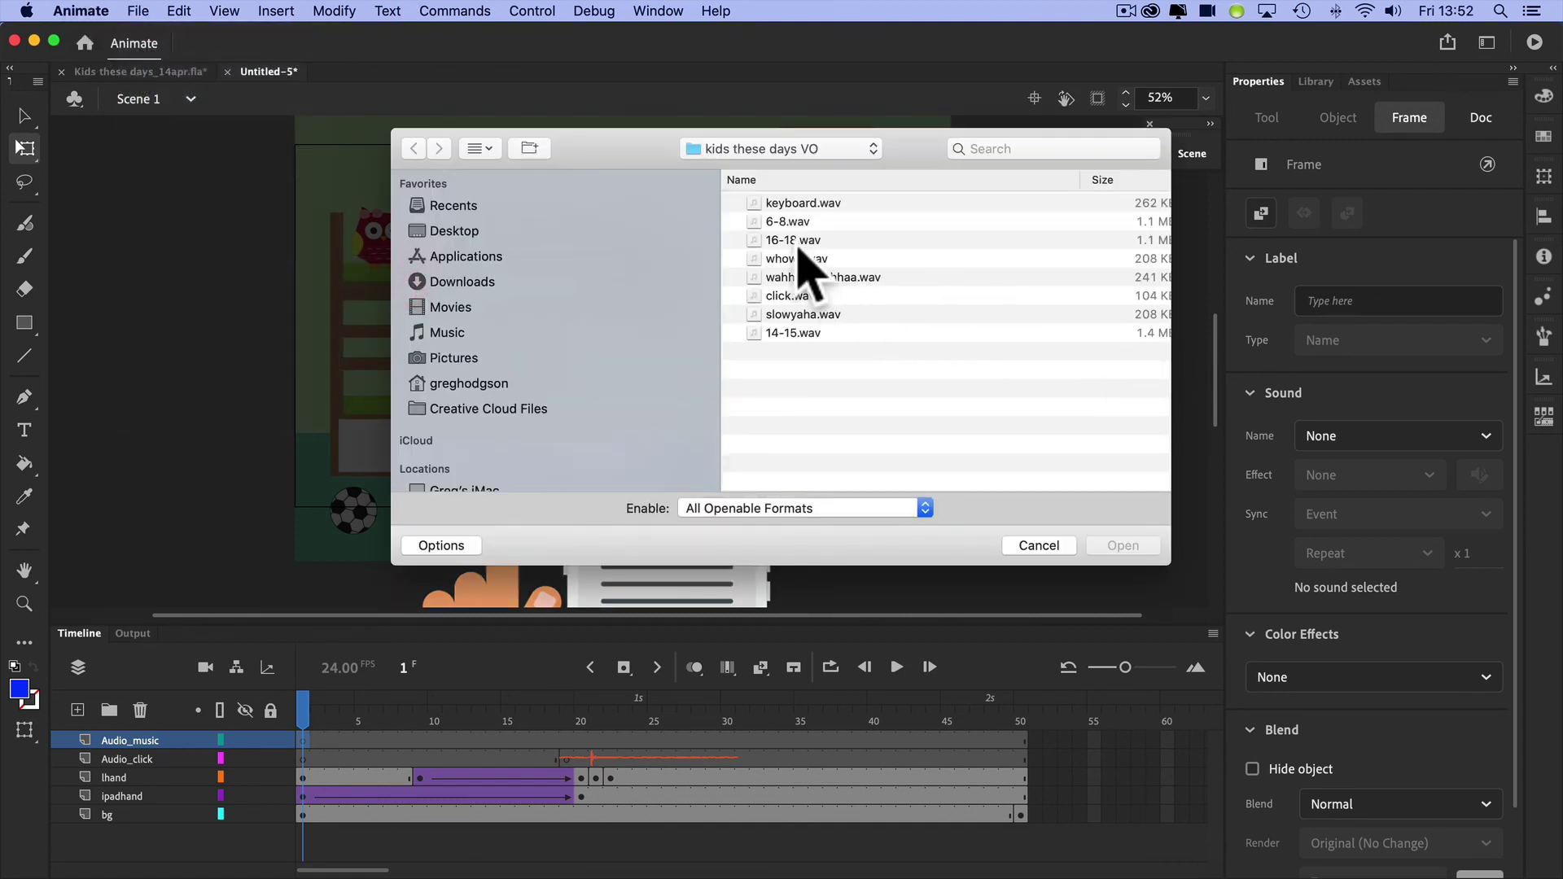
click(822, 148)
click(823, 168)
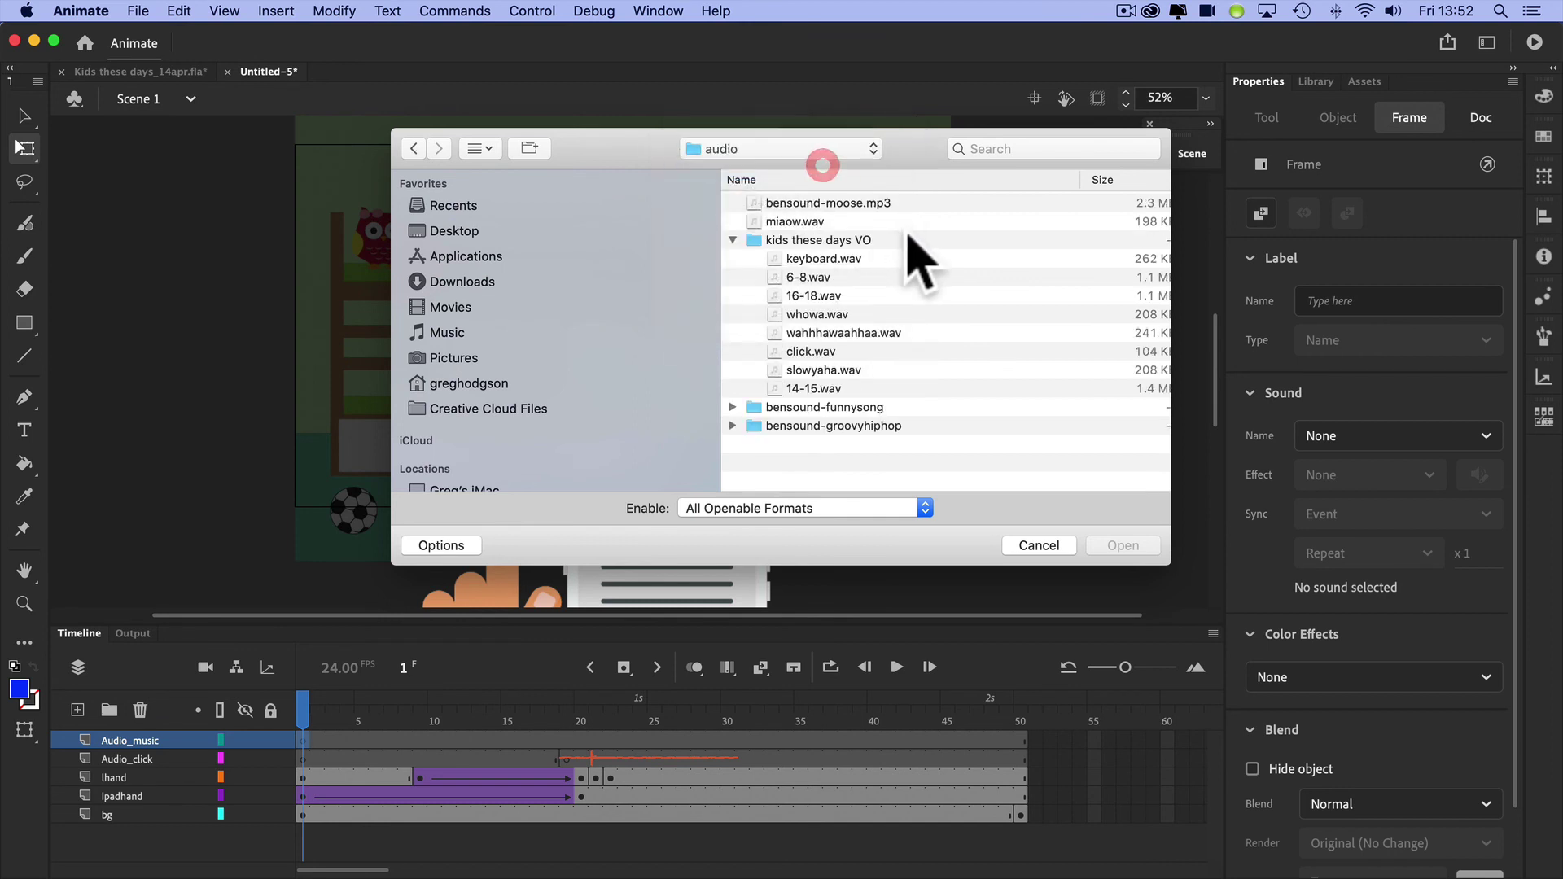
click(831, 203)
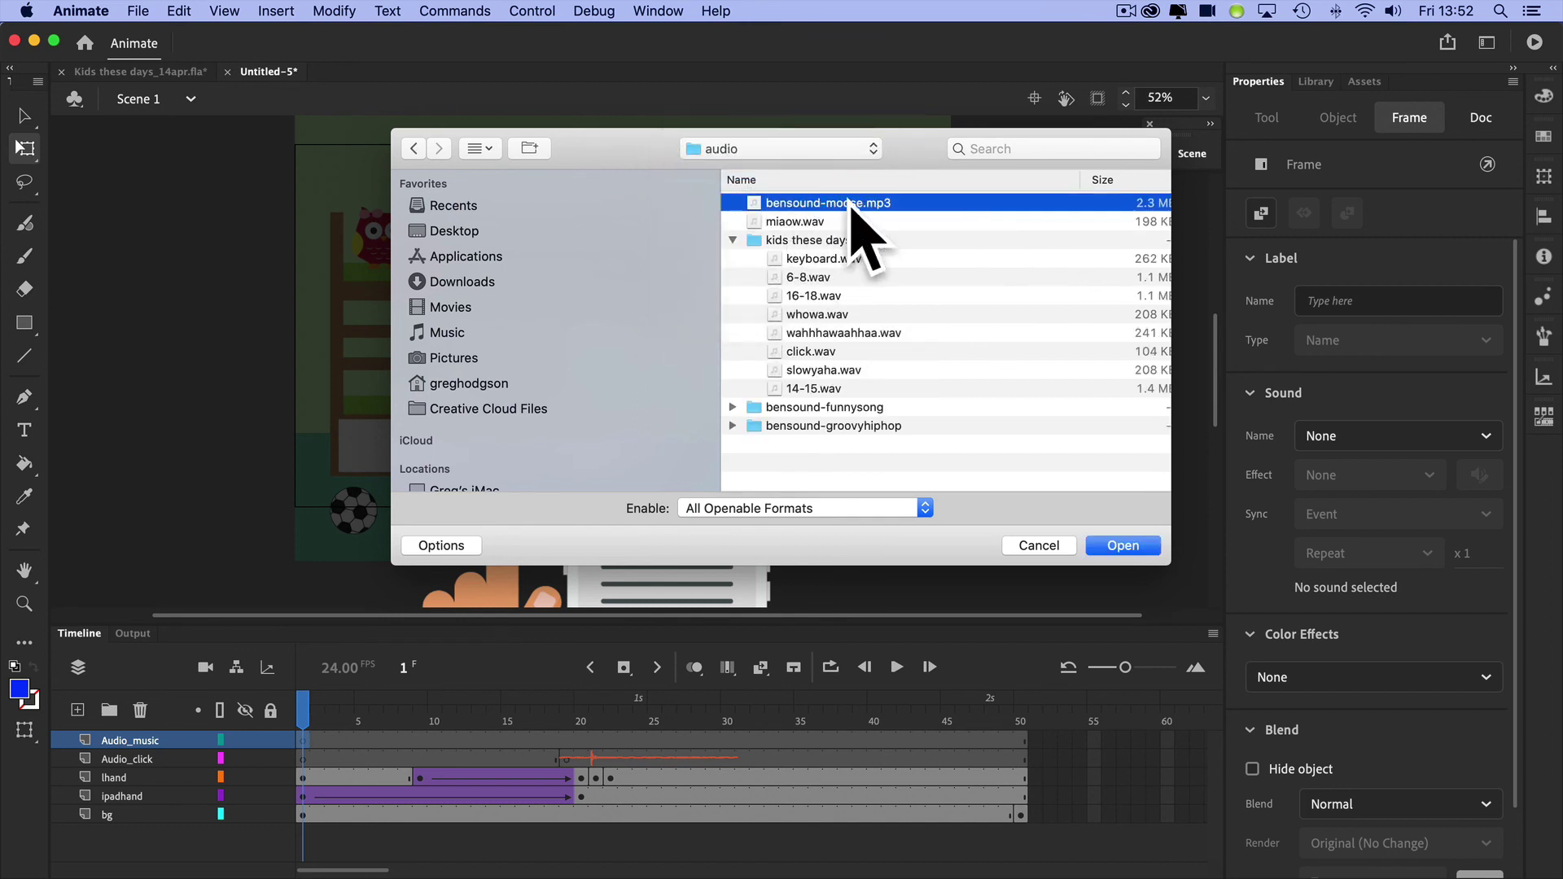
click(1131, 545)
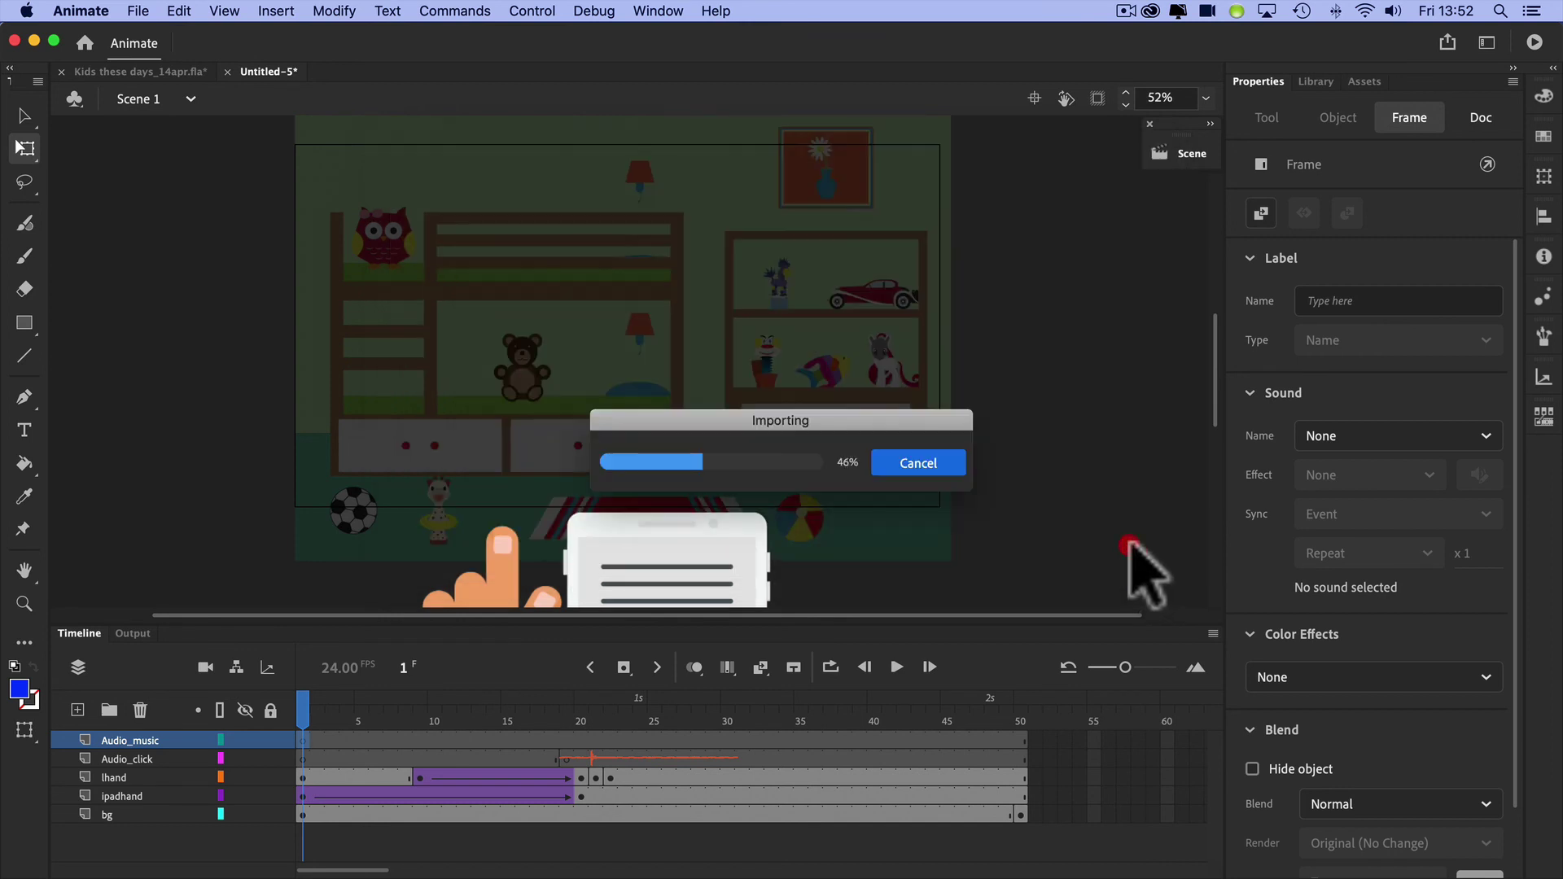
click(1315, 81)
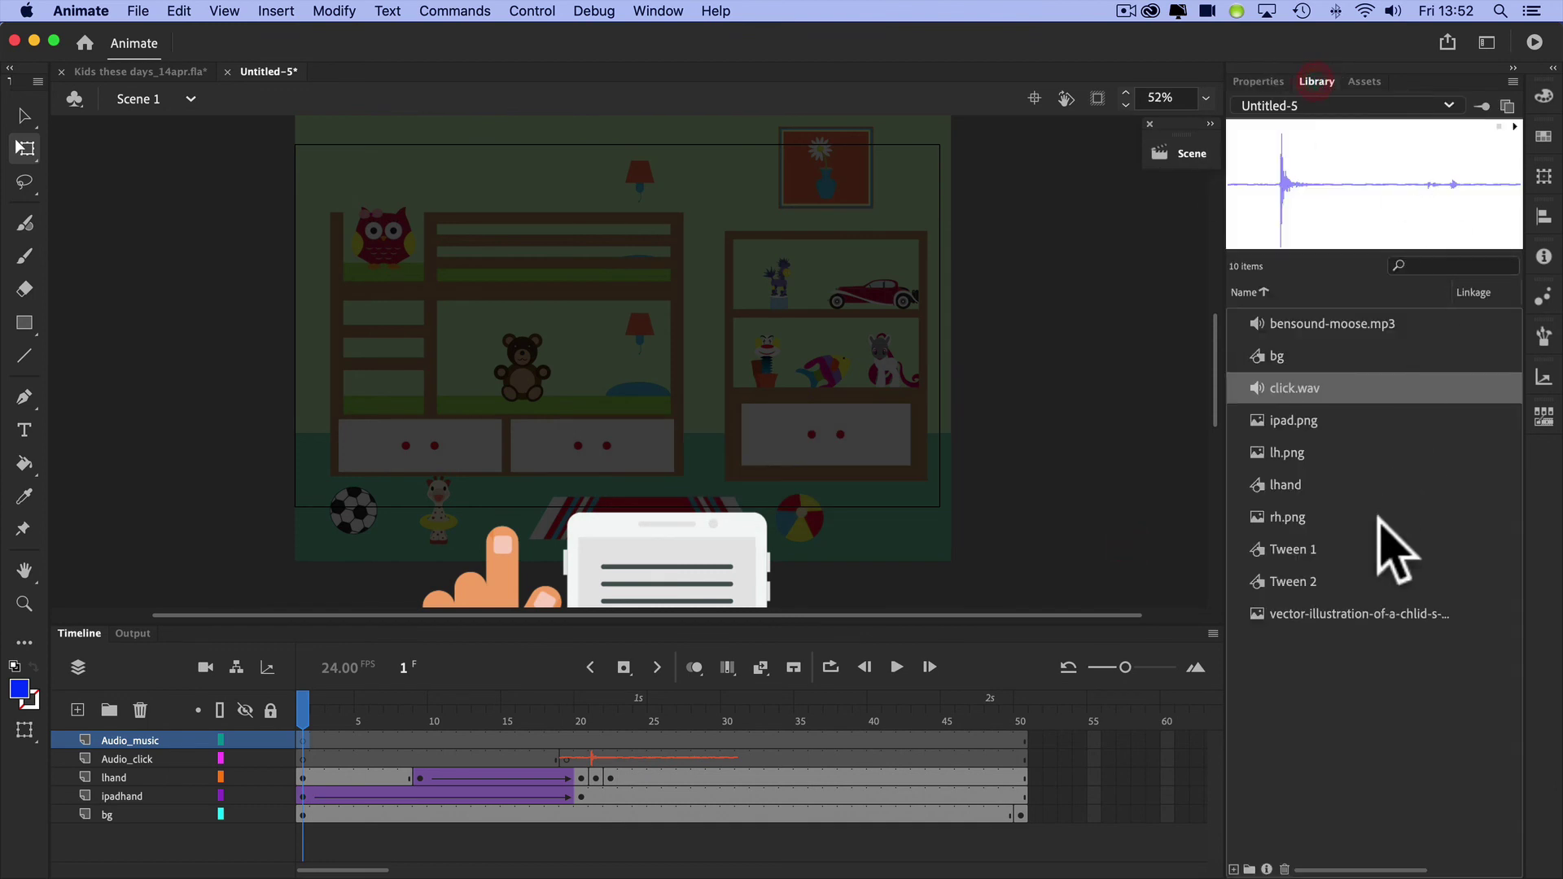
click(1308, 318)
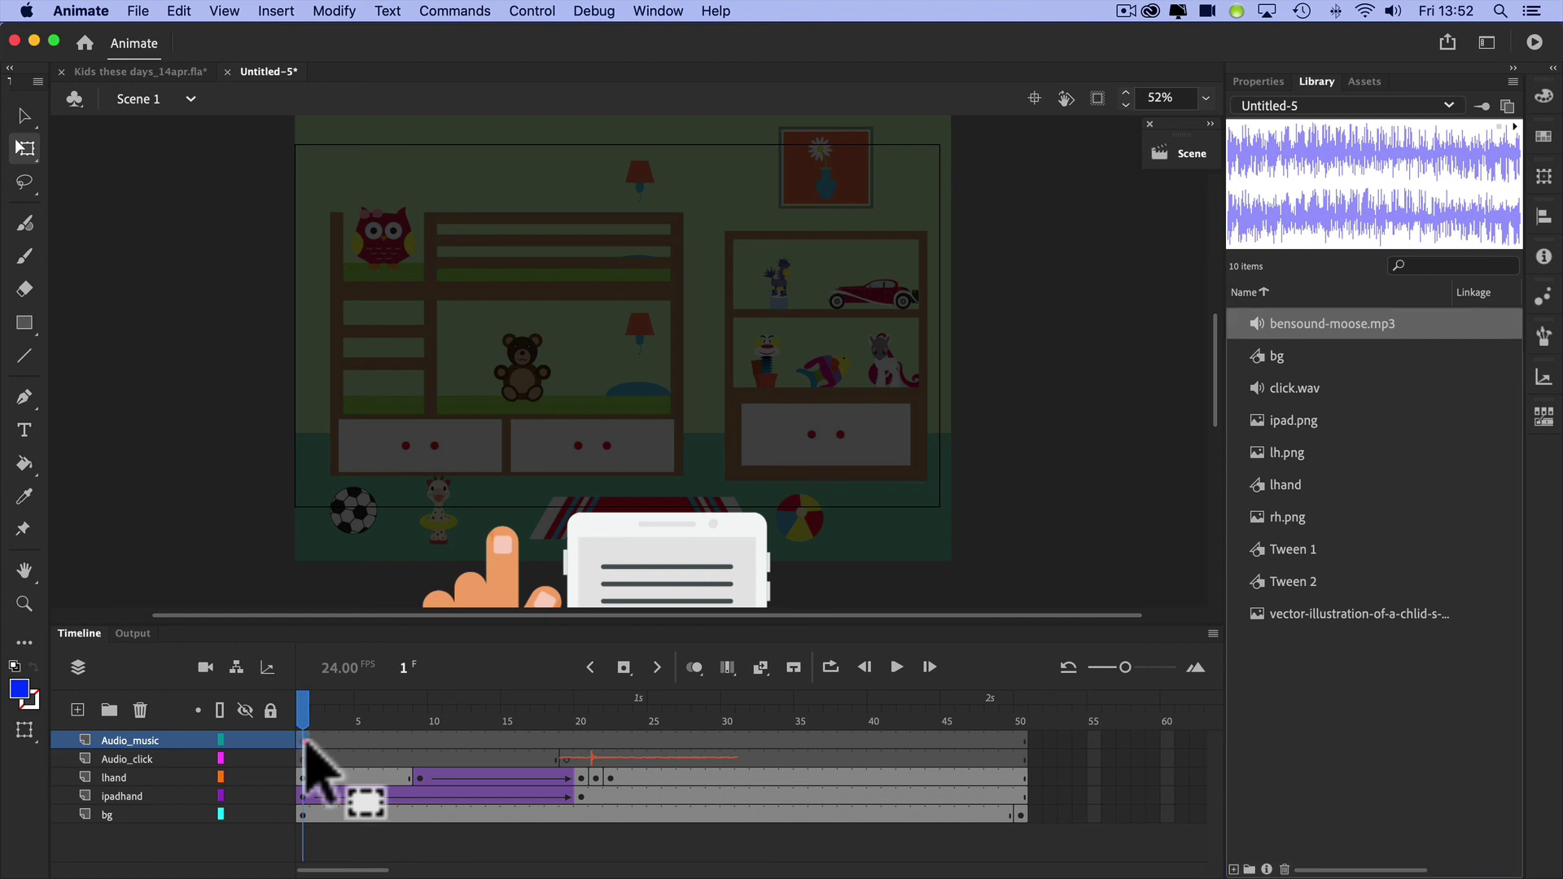
Place bensound-moose.mp3 on the stage at frame 1 of the Audio_music layer and show that frame's sound properties
drag(305, 743, 304, 742)
drag(1408, 212, 656, 383)
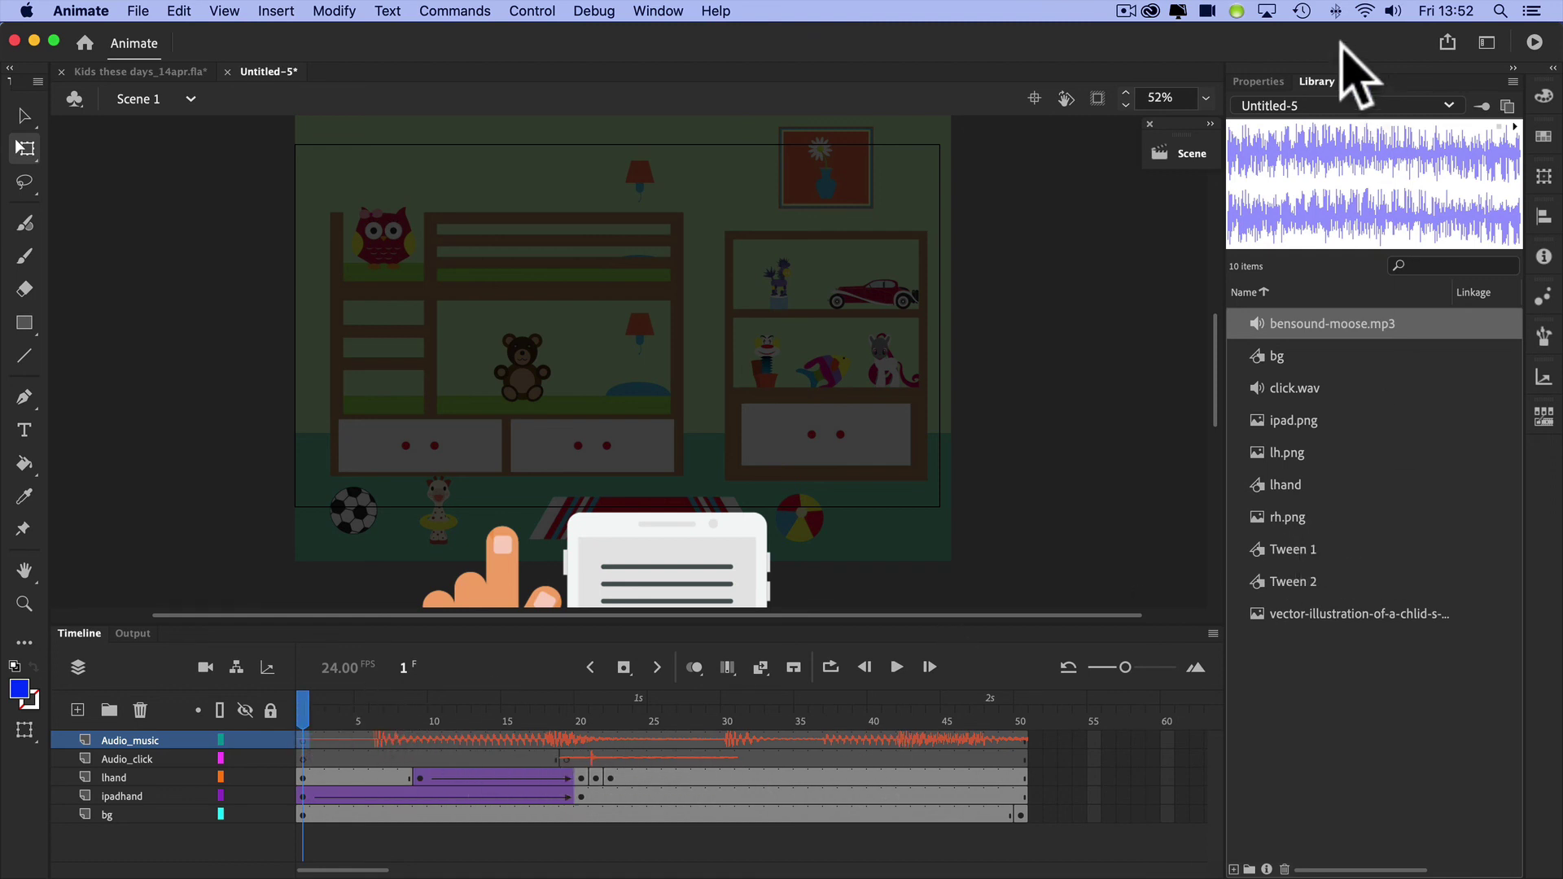
click(1259, 81)
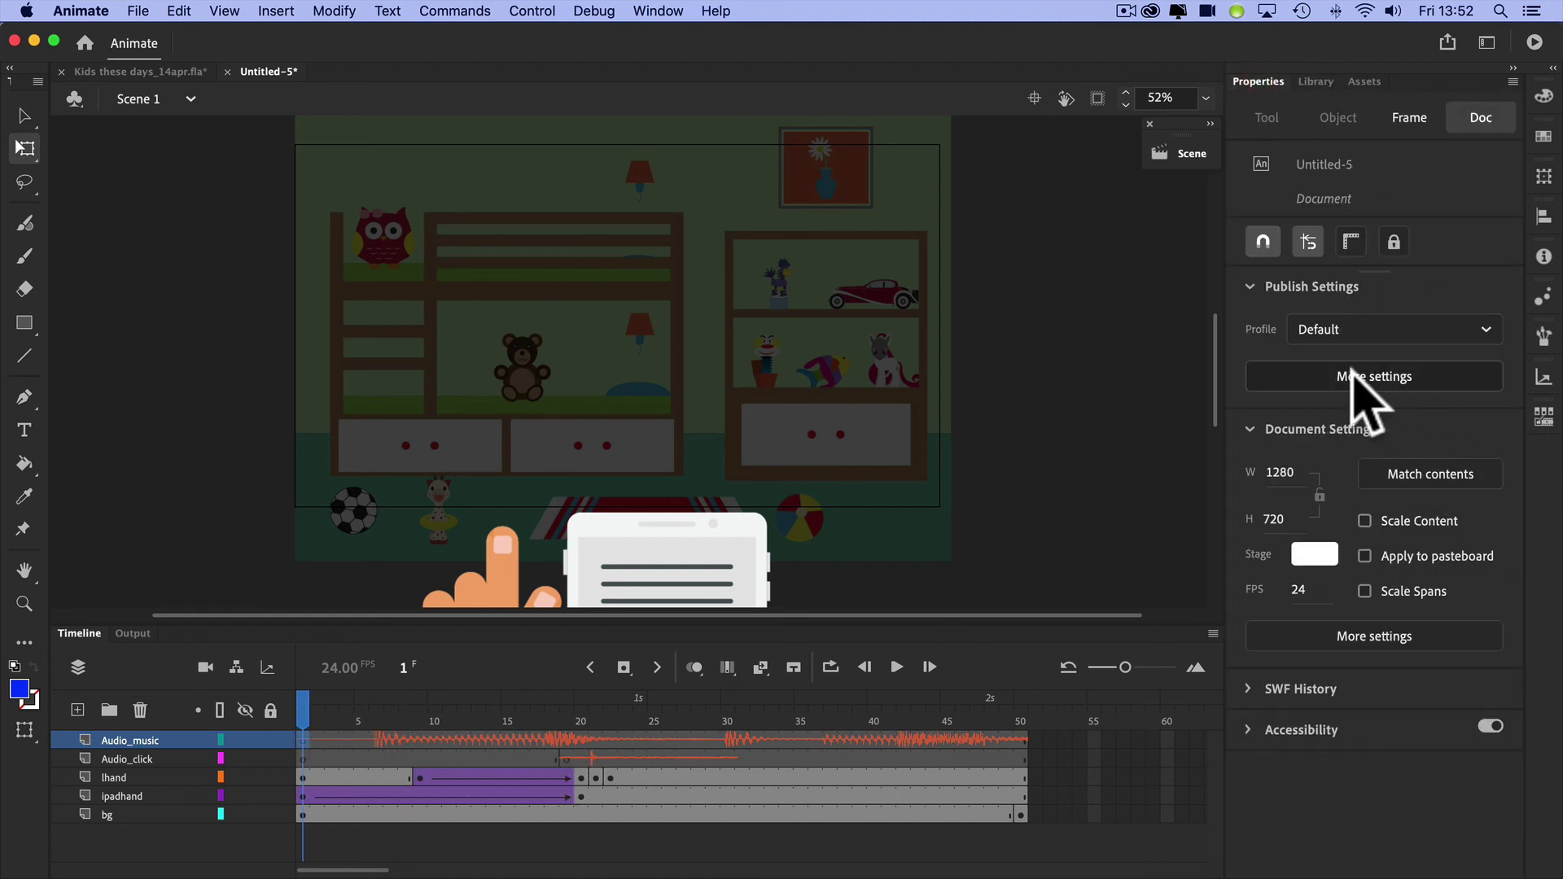
click(302, 741)
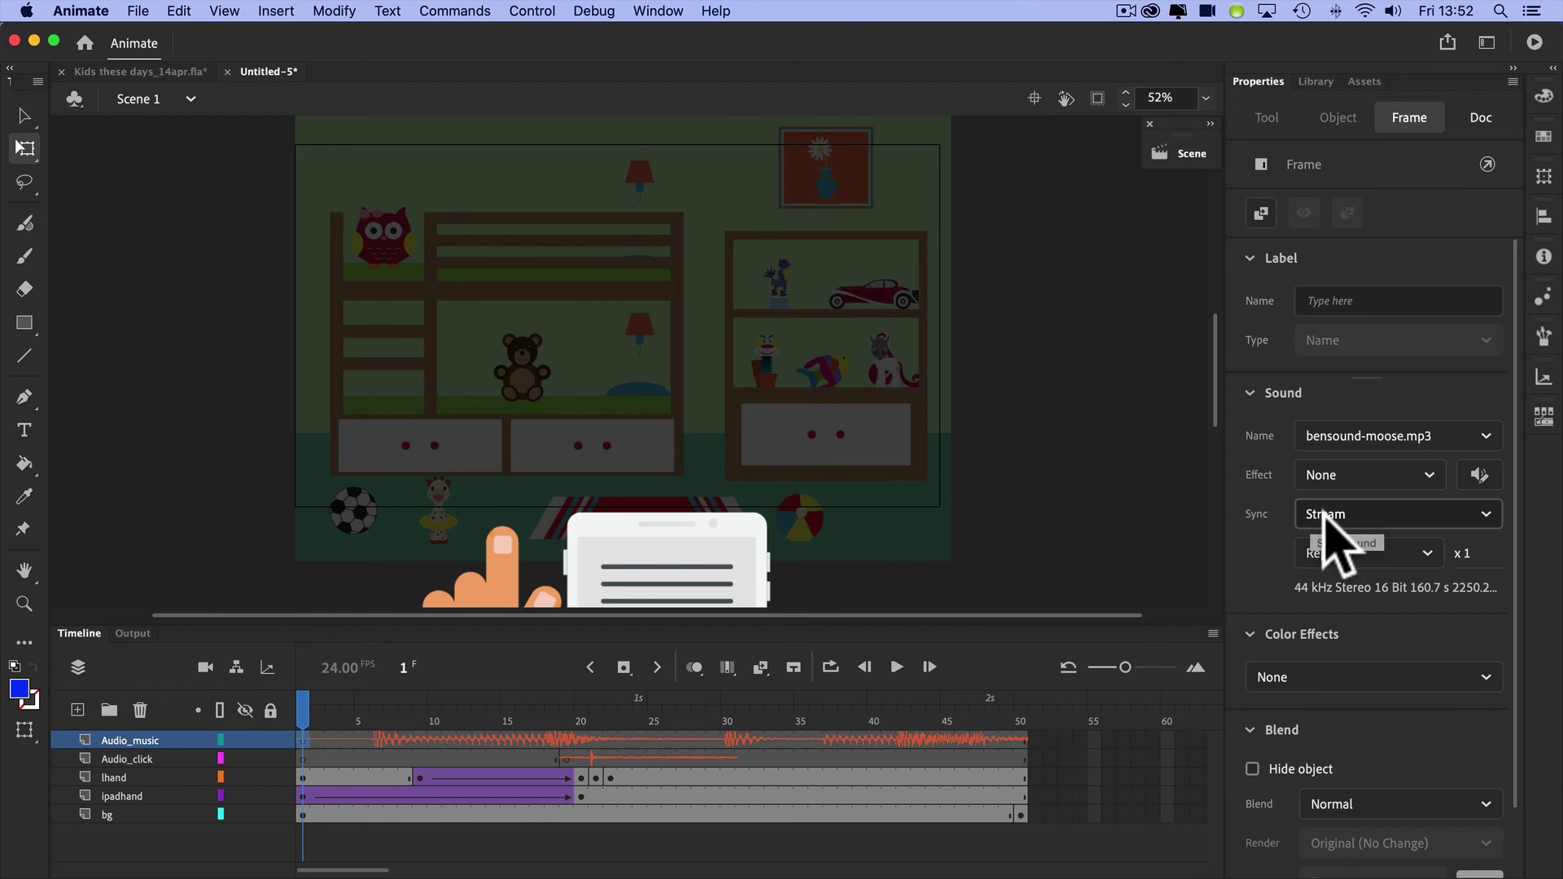
Test the movie in a preview window to check the music together with the finger tap, and close the preview
drag(302, 703, 286, 774)
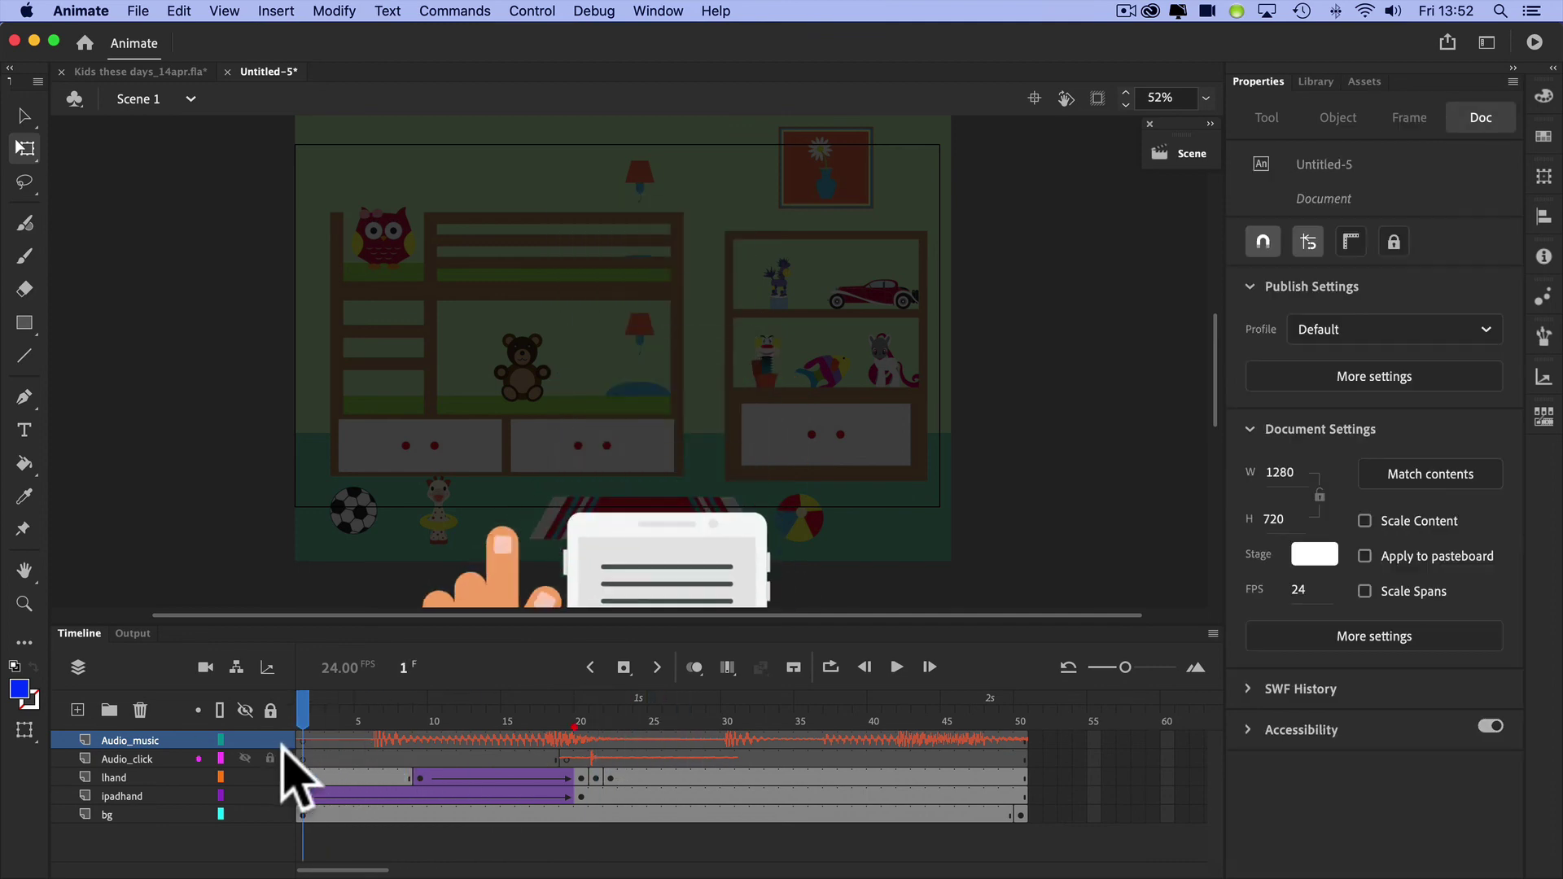
click(1535, 40)
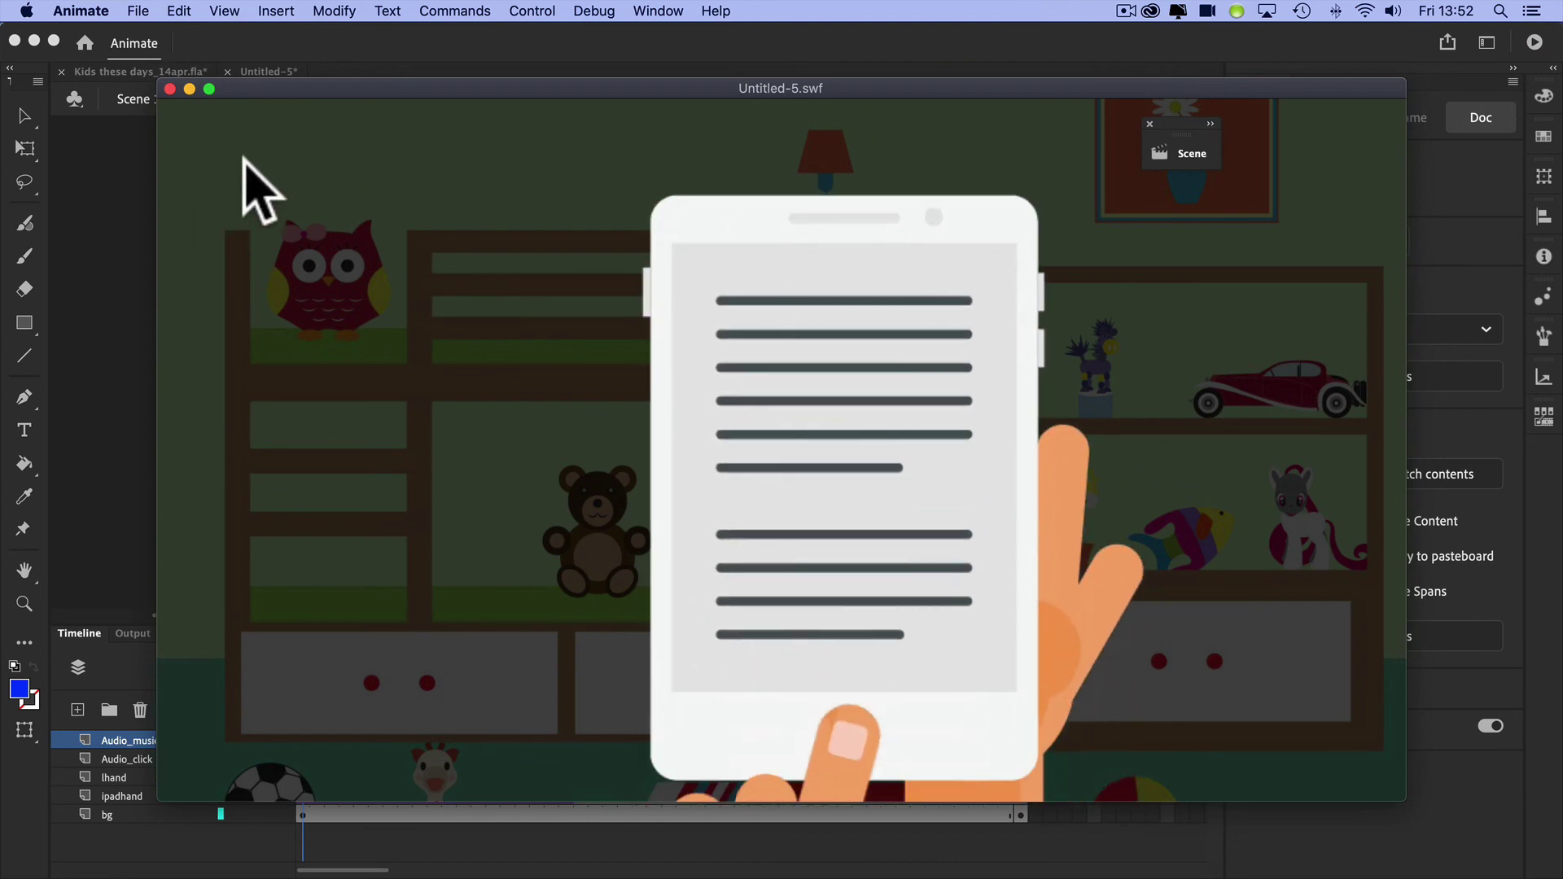
click(170, 89)
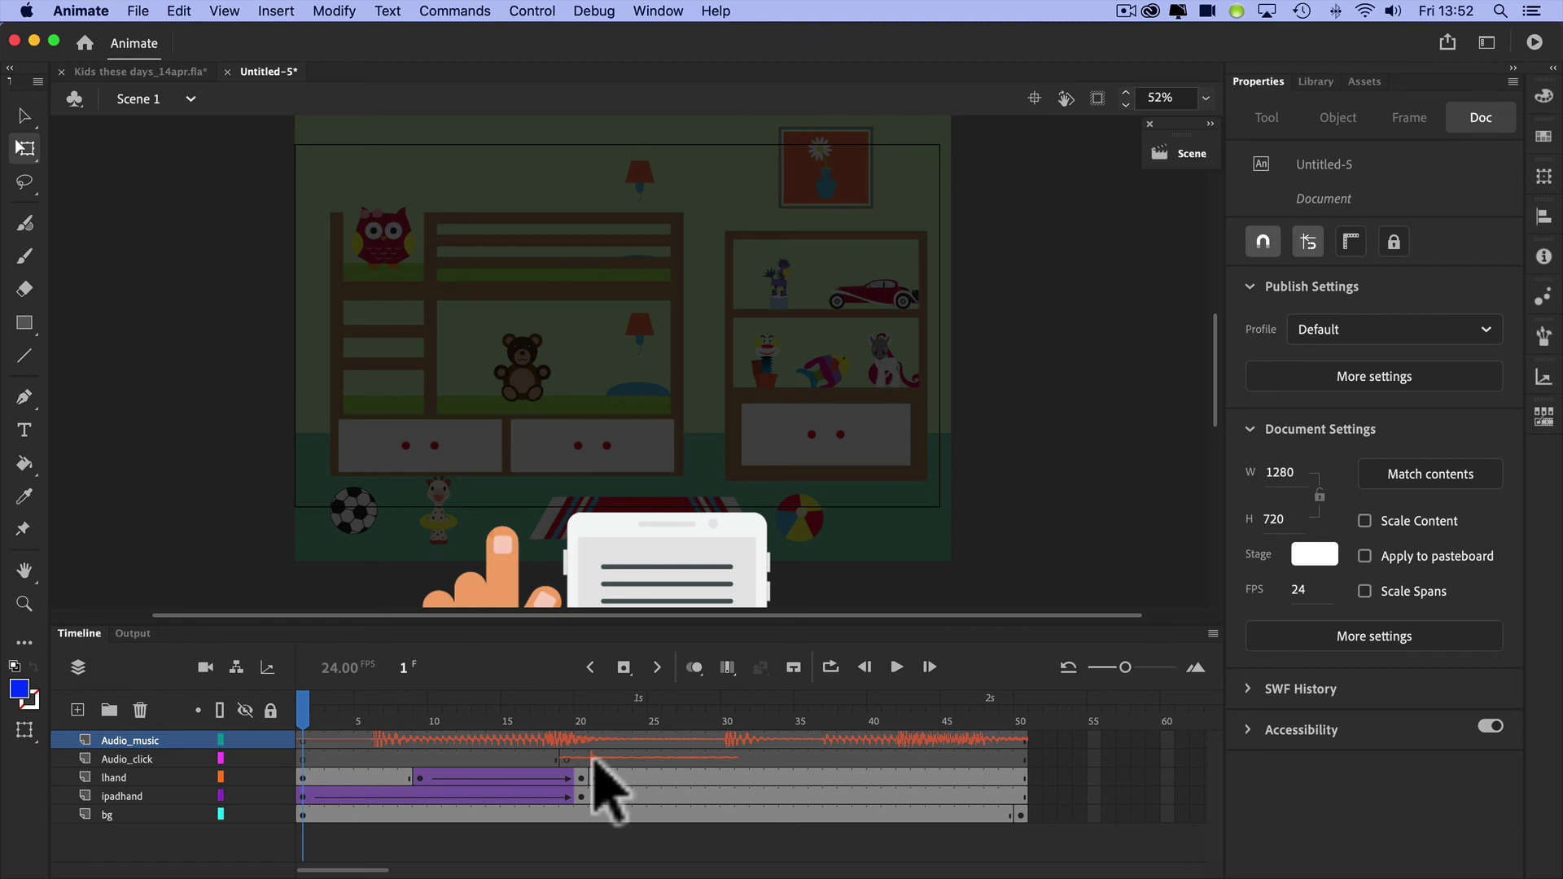
key(F6)
key(F6)
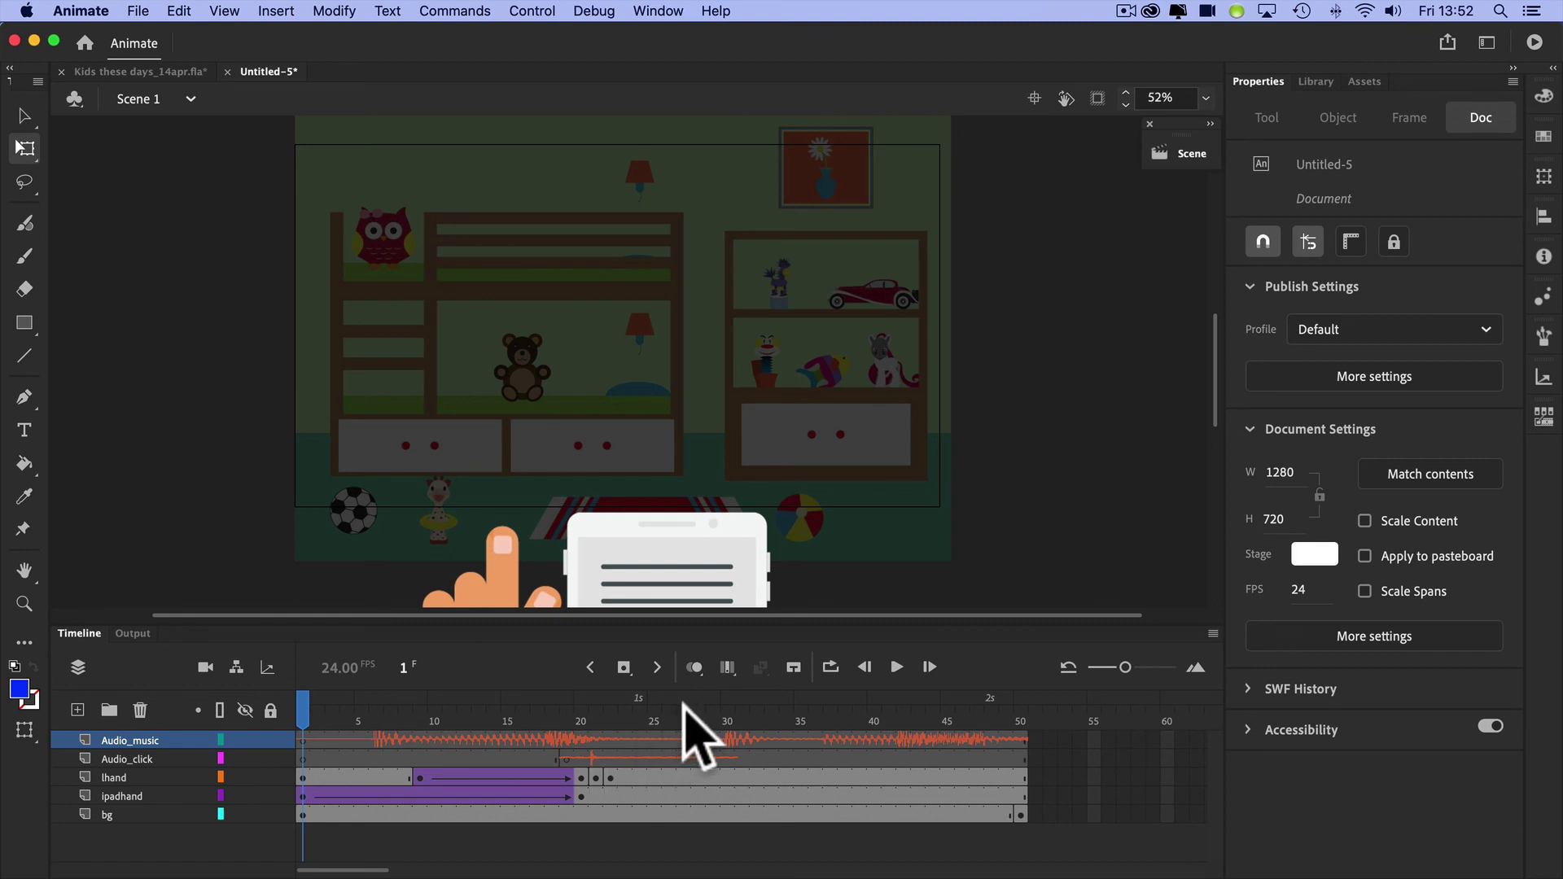